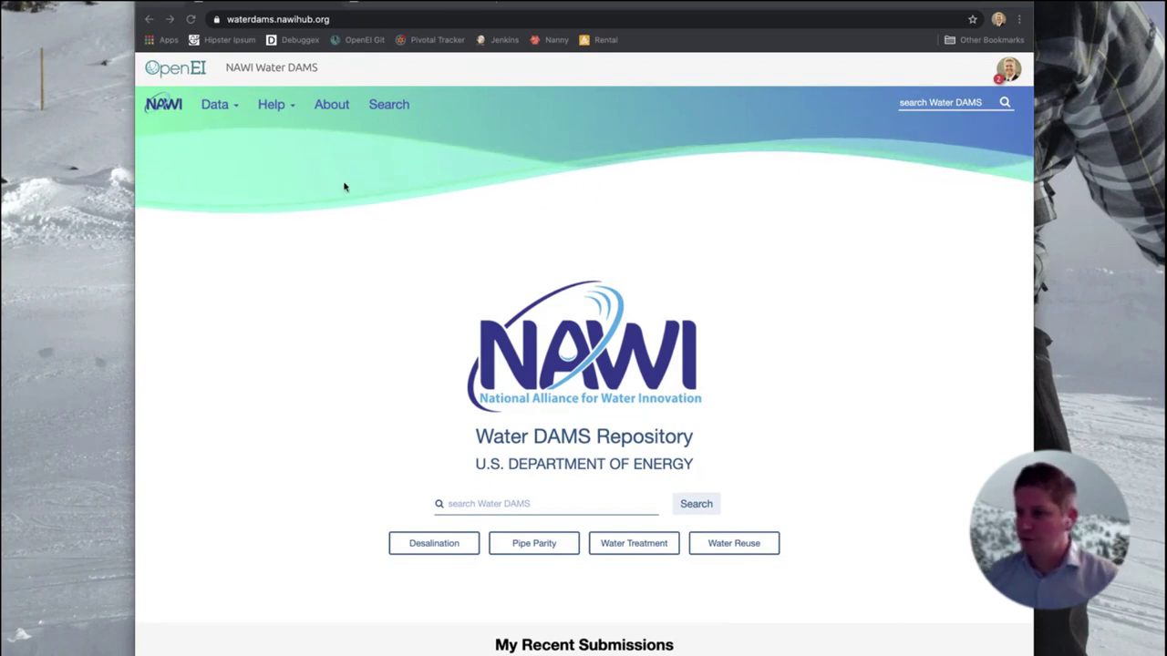
Maximize the browser and list the Desalination topic submissions from the Data menu
key("super+alt+f")
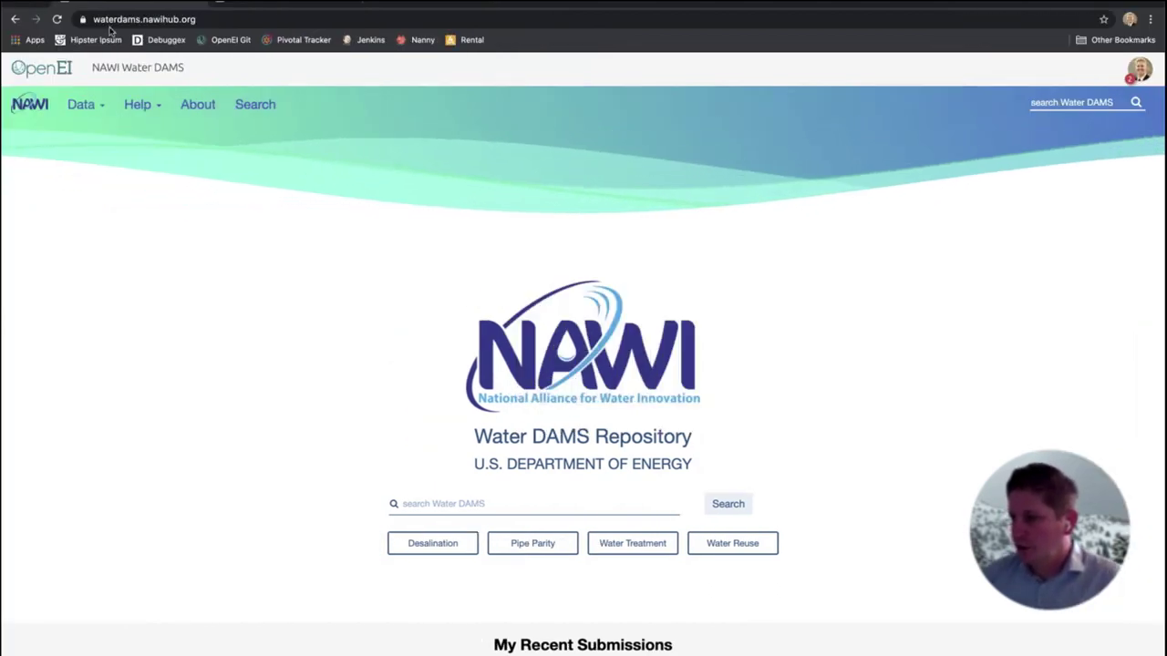
left_click(96, 114)
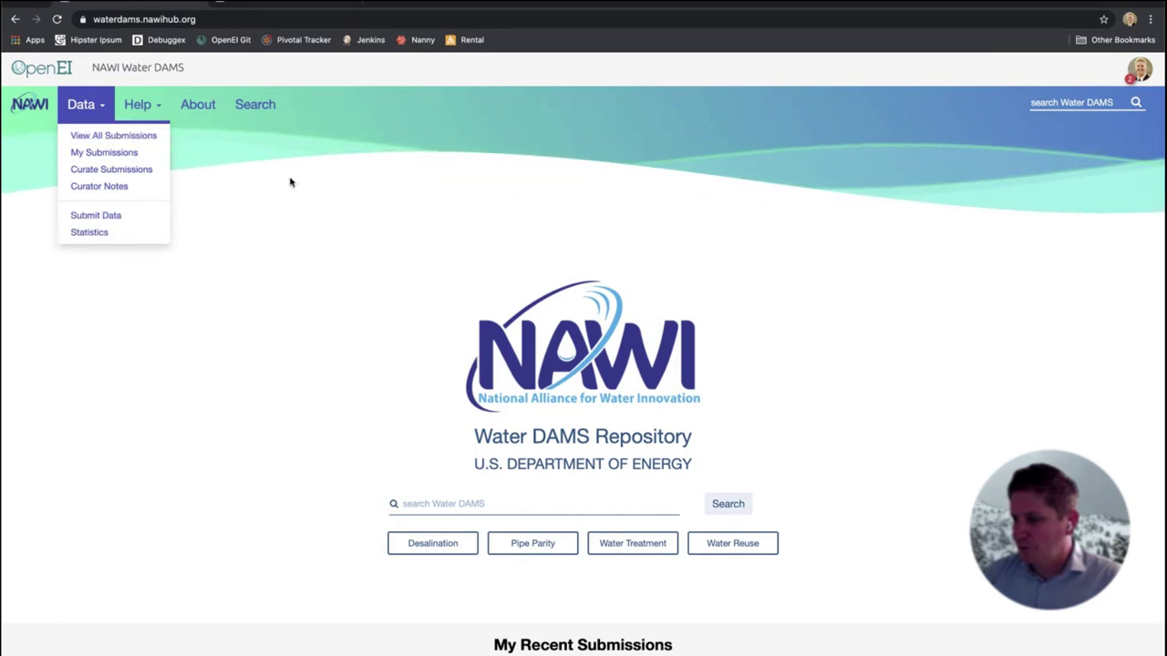
left_click(318, 229)
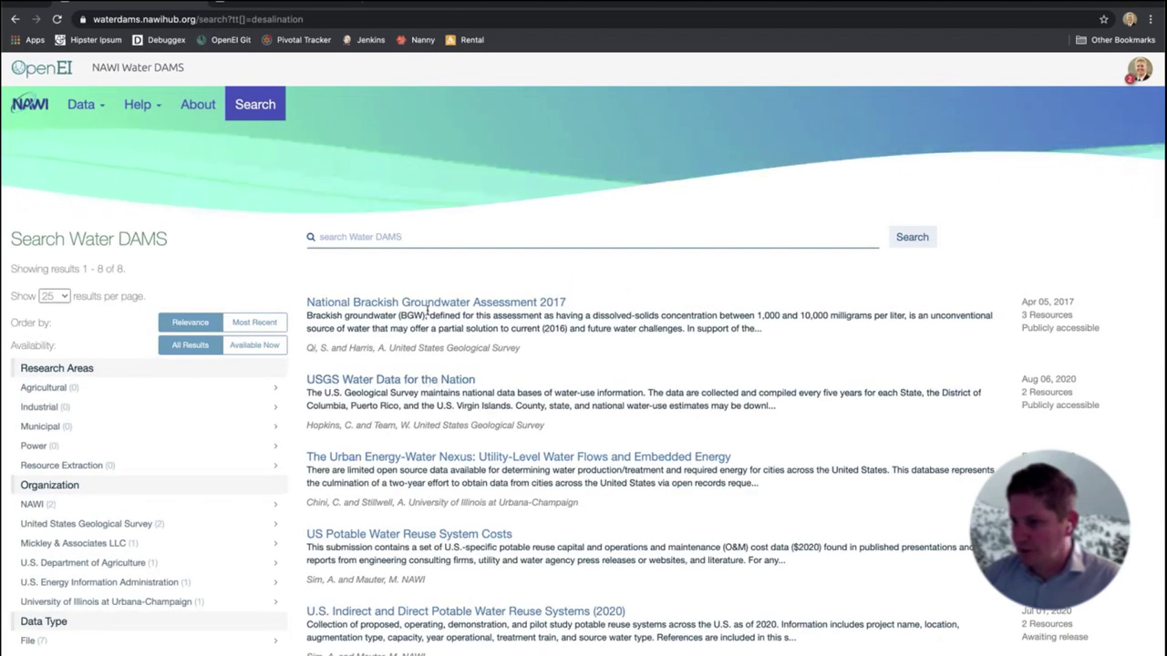
Open the National Brackish Groundwater Assessment 2017 submission and copy its citation from Share
left_click(426, 305)
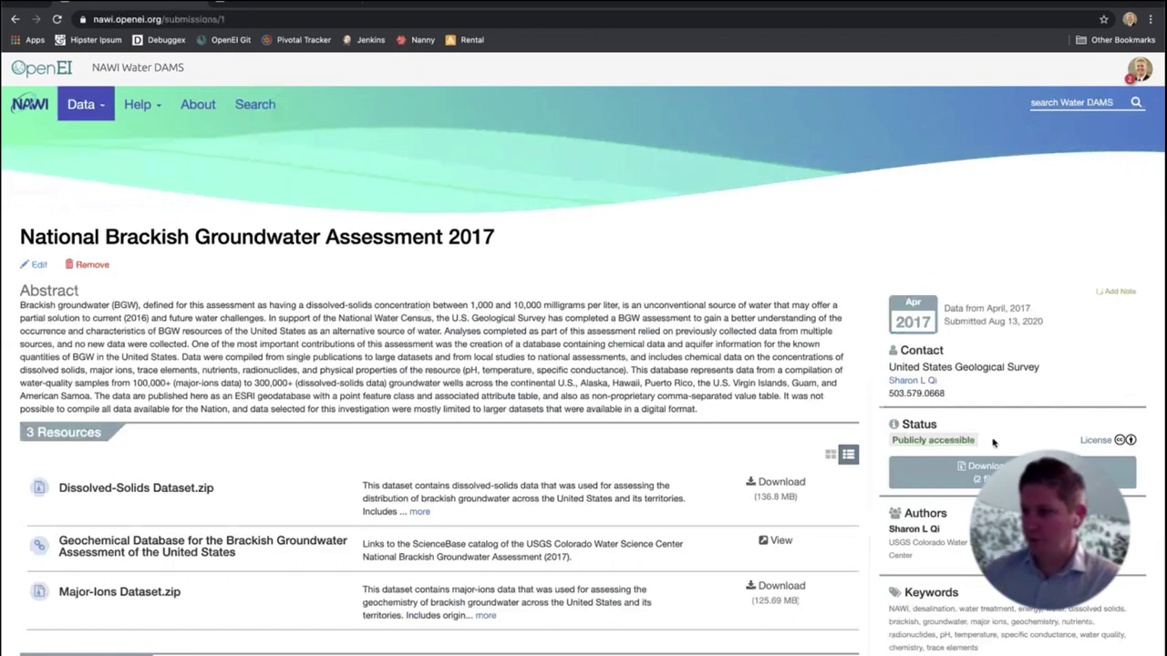
scroll(690, 405, "down", 5)
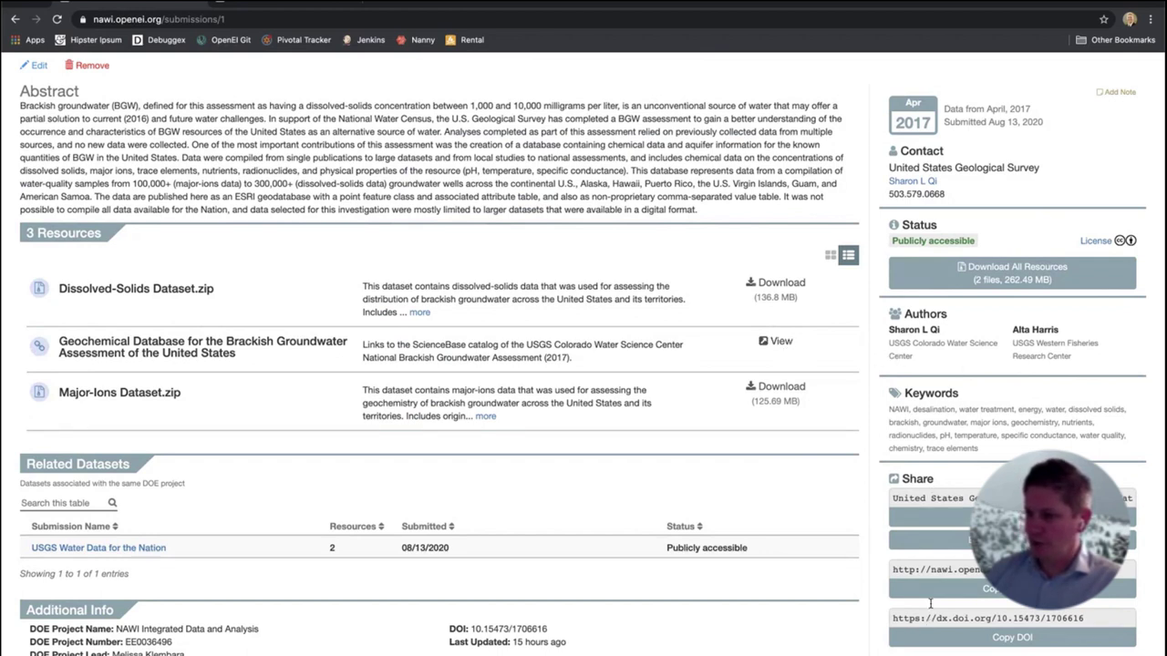
left_click_drag(895, 497, 1058, 503)
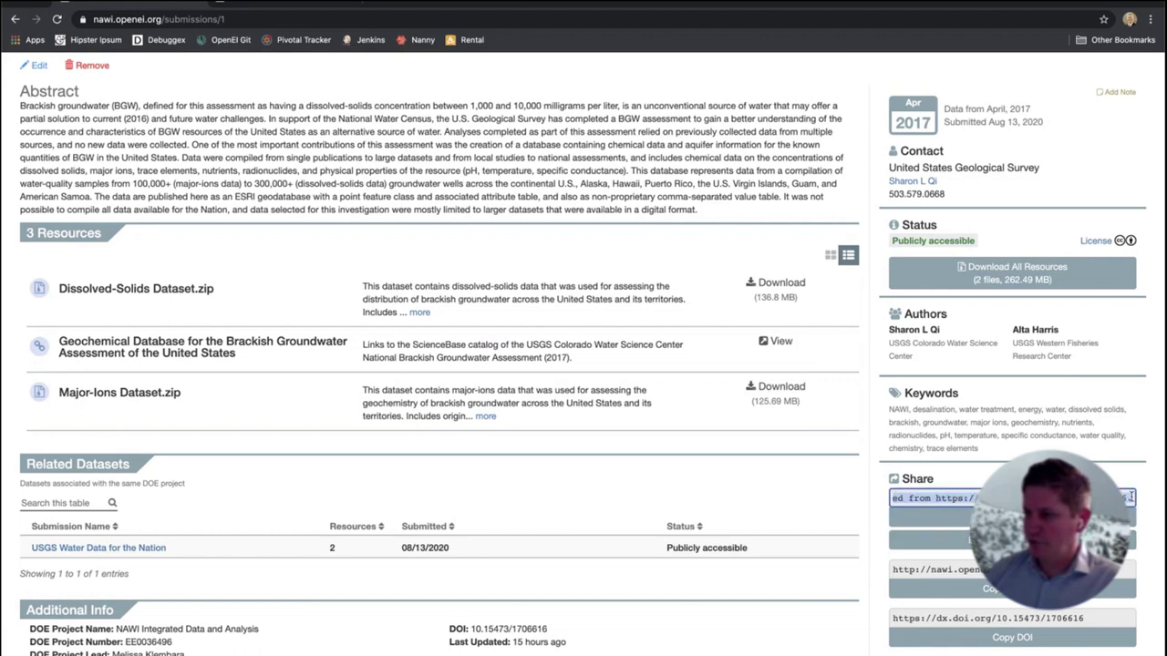
left_click(966, 518)
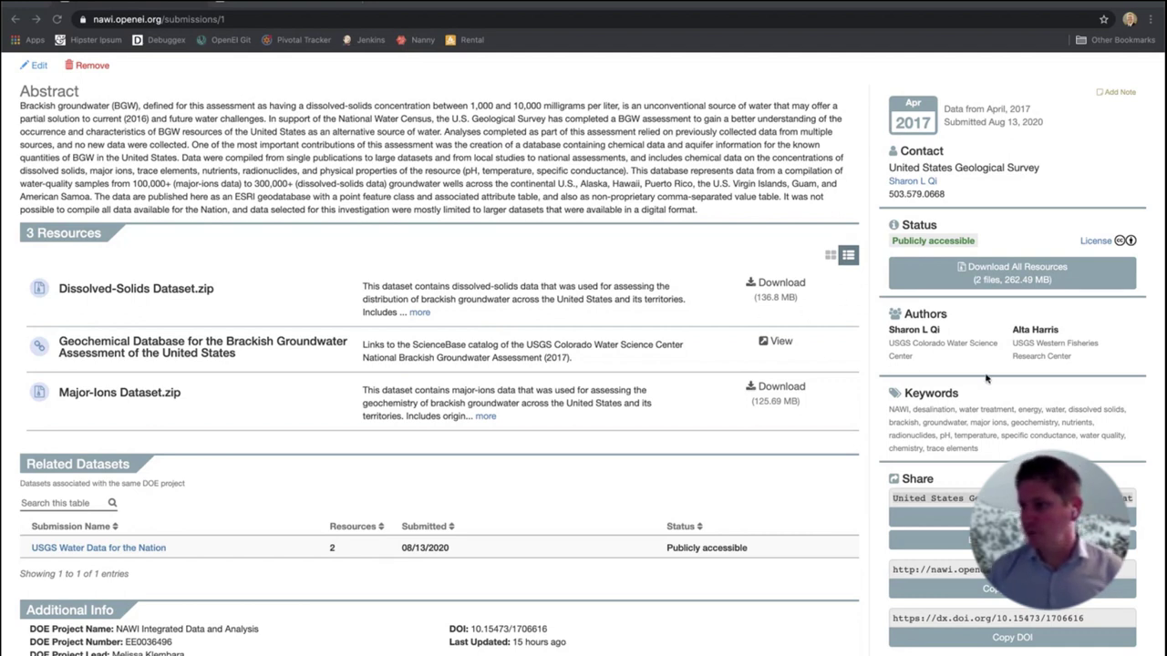
scroll(958, 361, "up", 2)
scroll(953, 364, "down", 2)
scroll(953, 365, "down", 1)
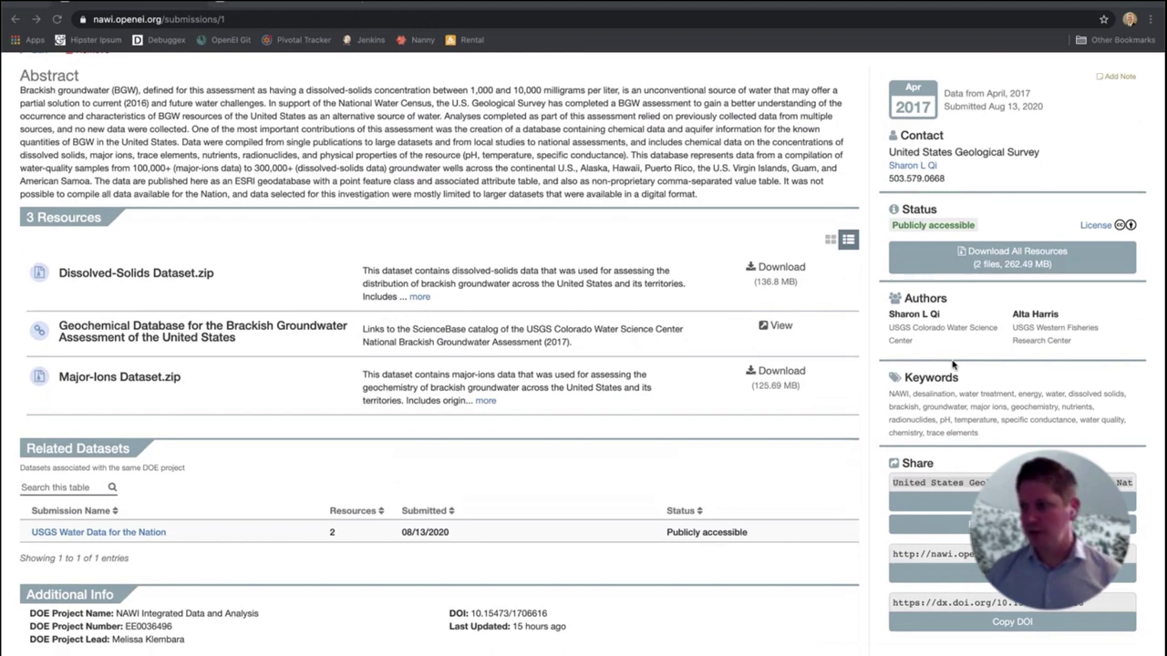
scroll(953, 364, "up", 1)
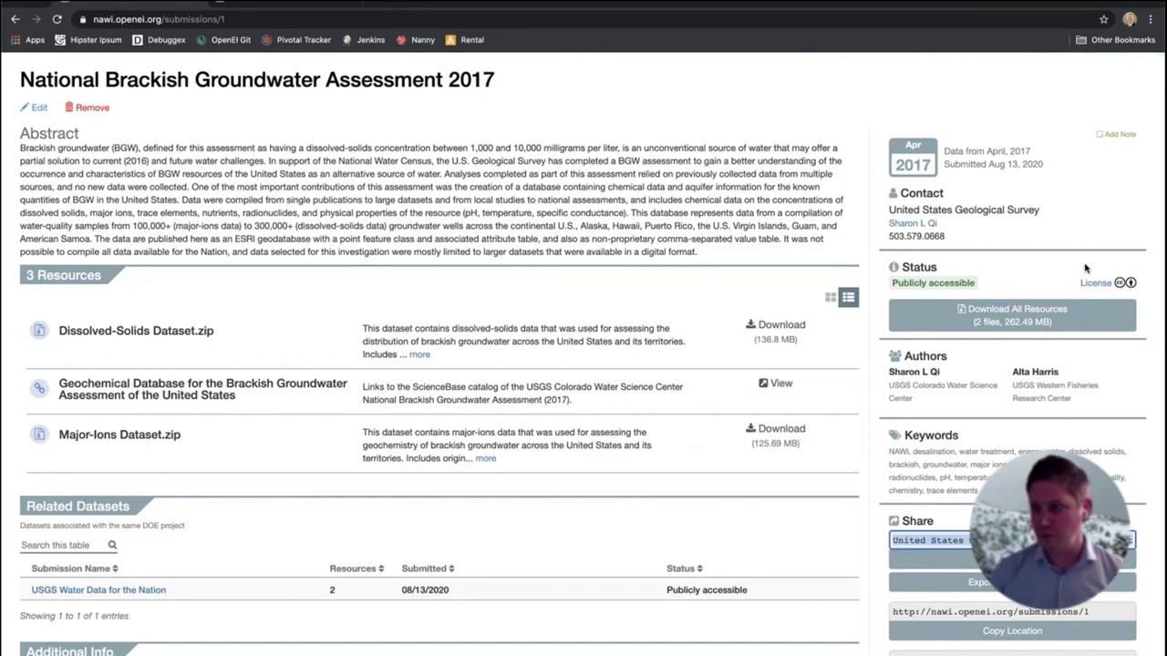
Highlight the first author's name and affiliation, then bring up the site's Help menu
left_click_drag(945, 403, 897, 358)
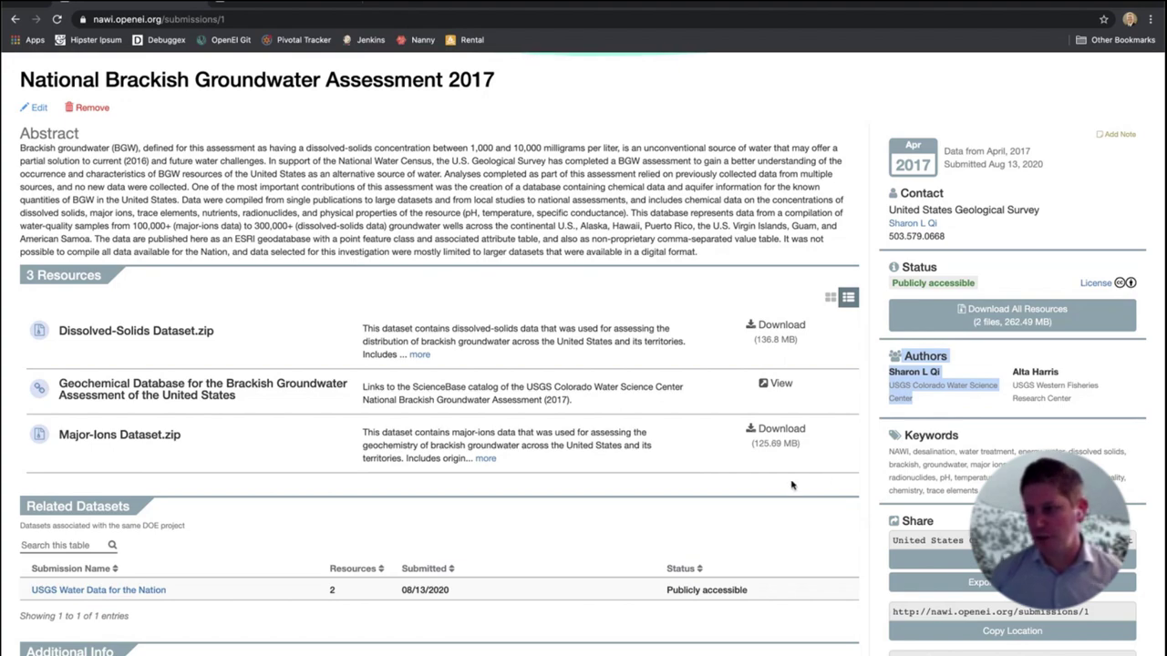
scroll(568, 483, "down", 3)
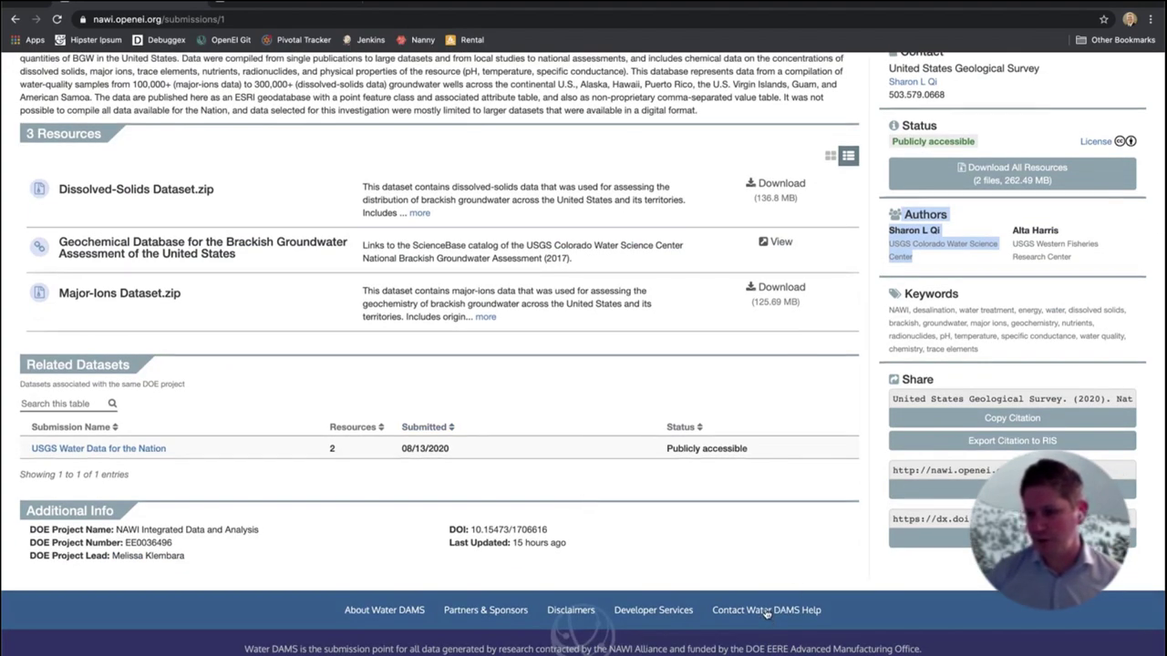
scroll(352, 195, "up", 5)
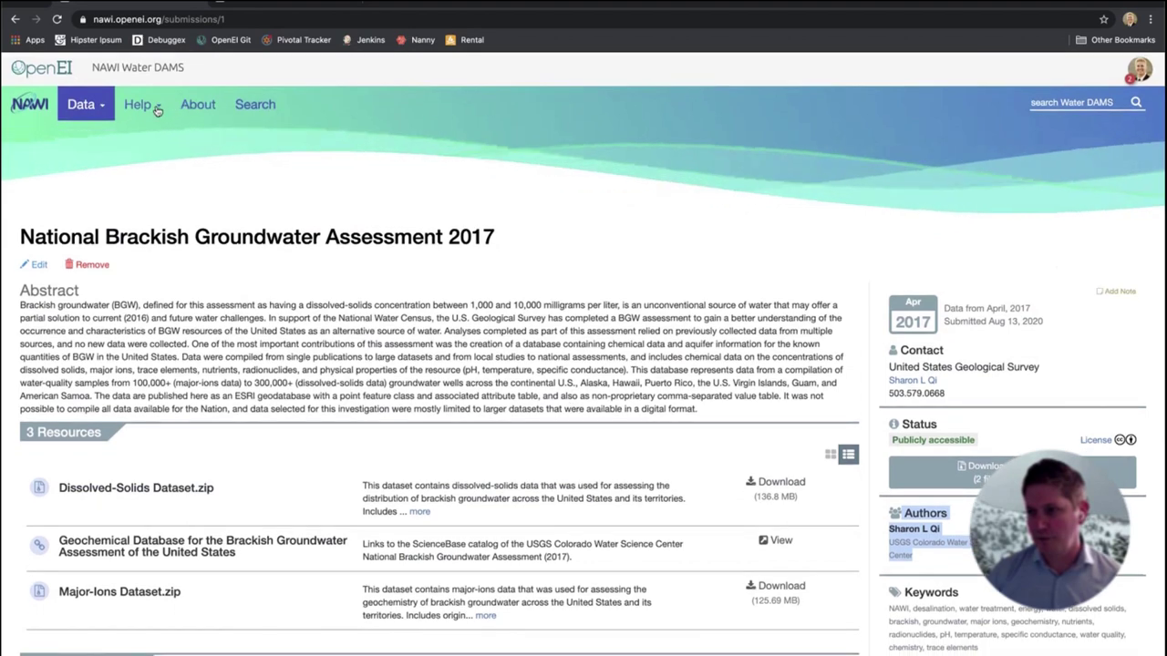
left_click(157, 107)
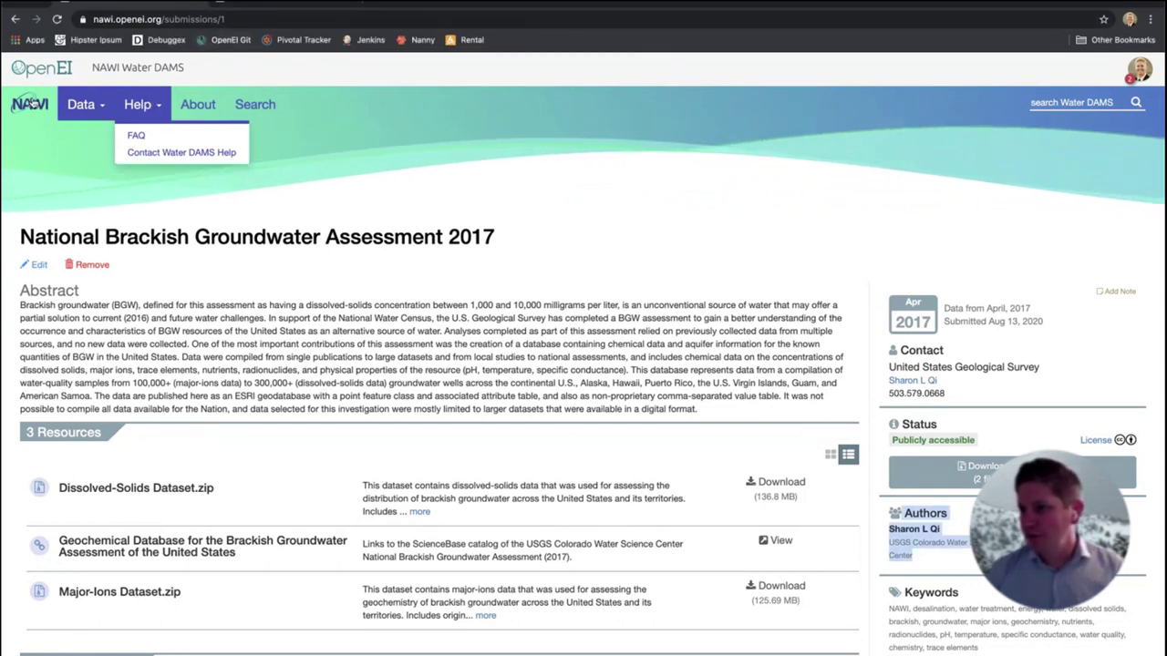
Return to the NAWI home page and switch to the dev-nawi.openei.org development site
left_click(24, 106)
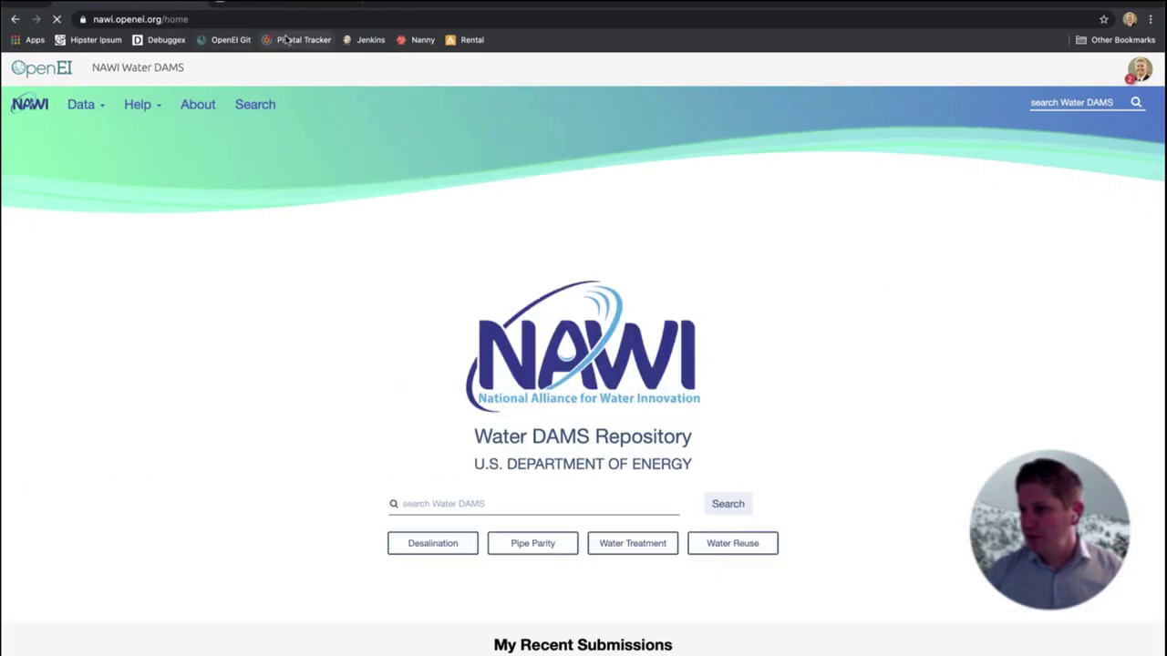
left_click(274, 19)
left_click(308, 292)
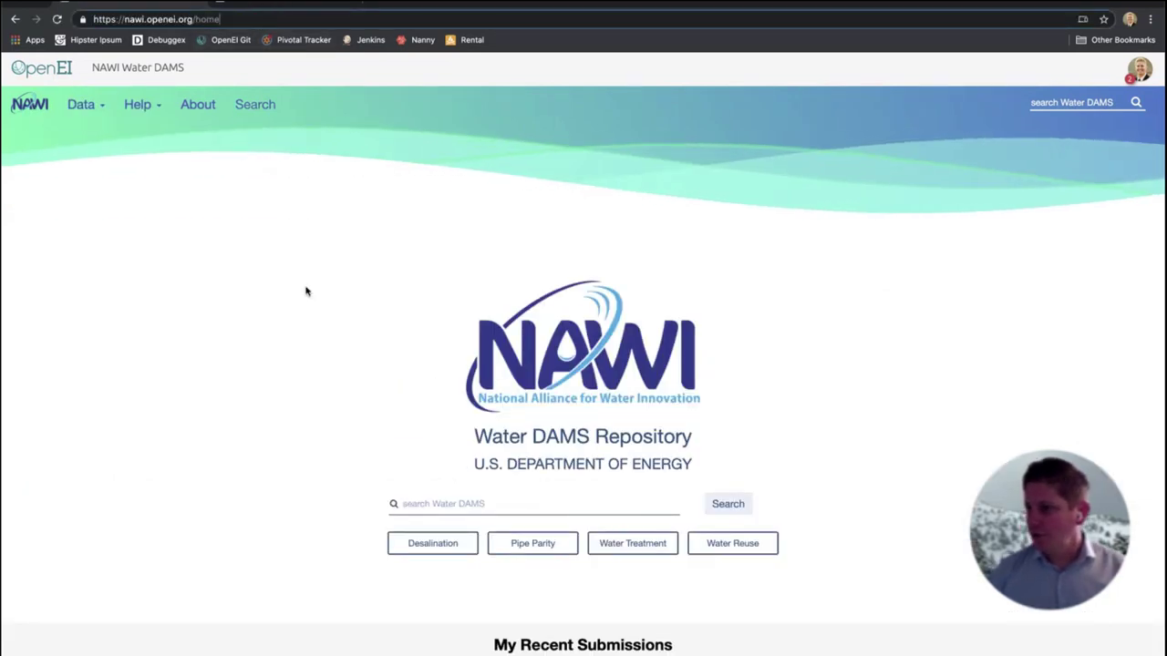
scroll(326, 375, "down", 3)
scroll(325, 375, "up", 4)
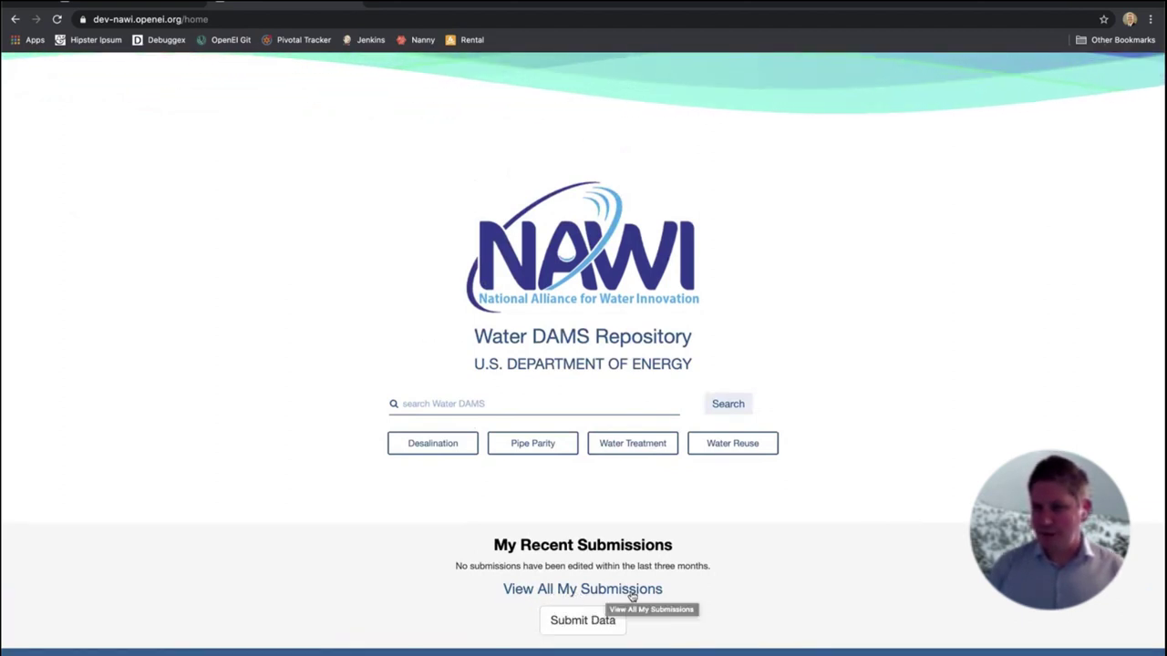
scroll(290, 483, "up", 2)
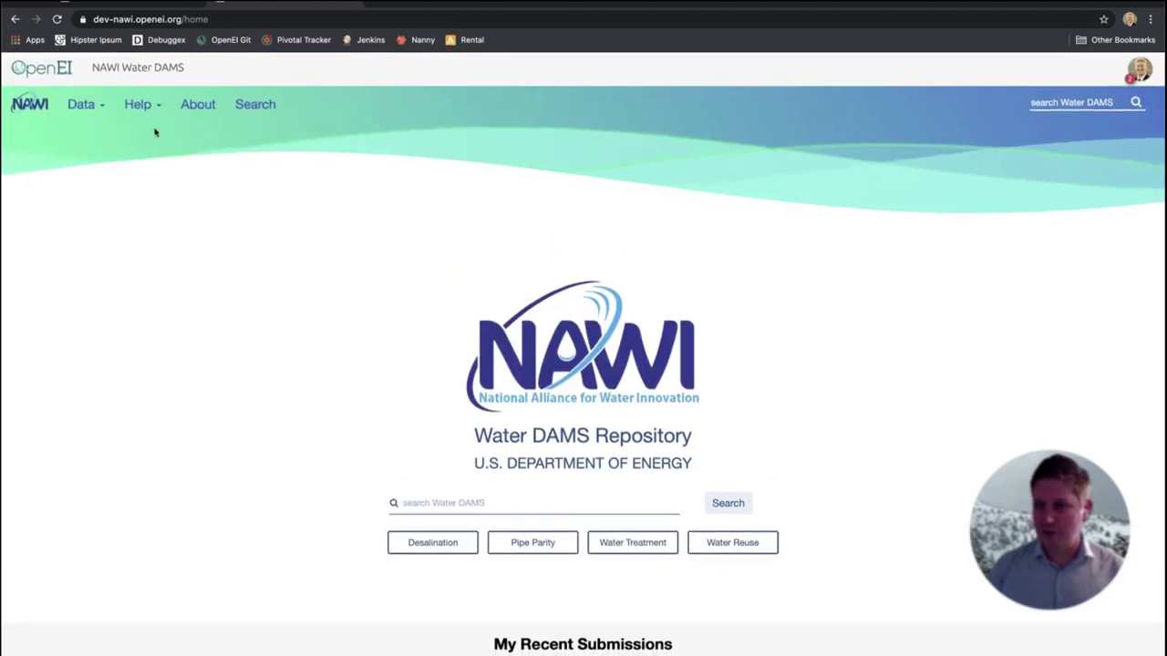
Start a blank Submit Data form and look over its Authors and Moratorium sections
left_click(97, 109)
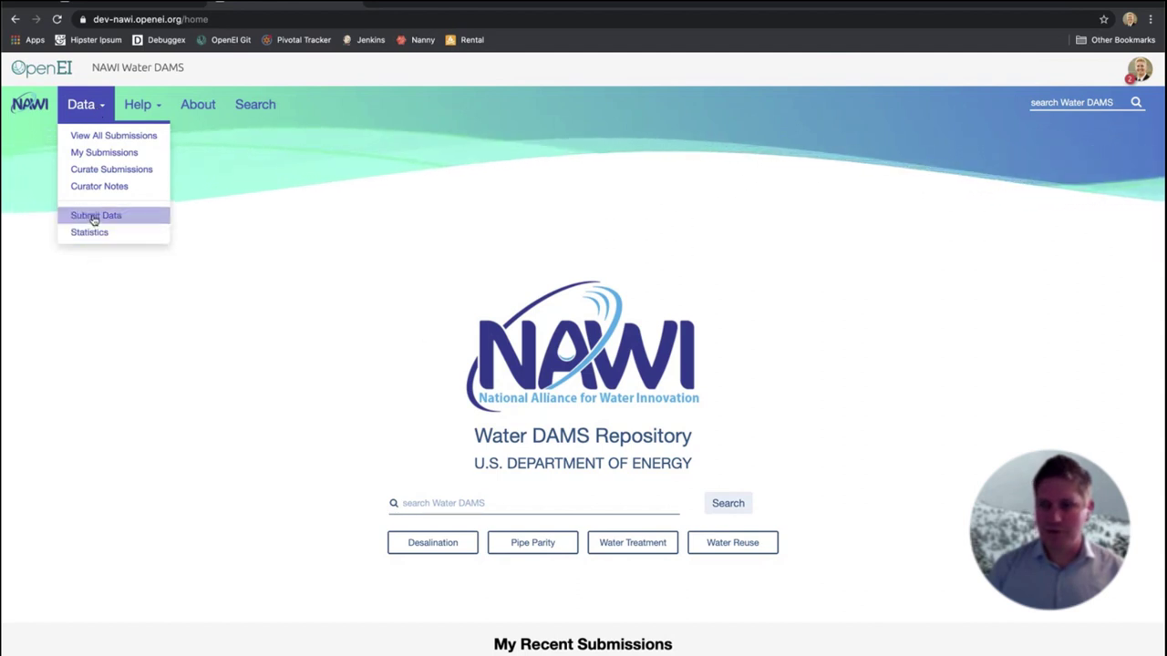
left_click(94, 218)
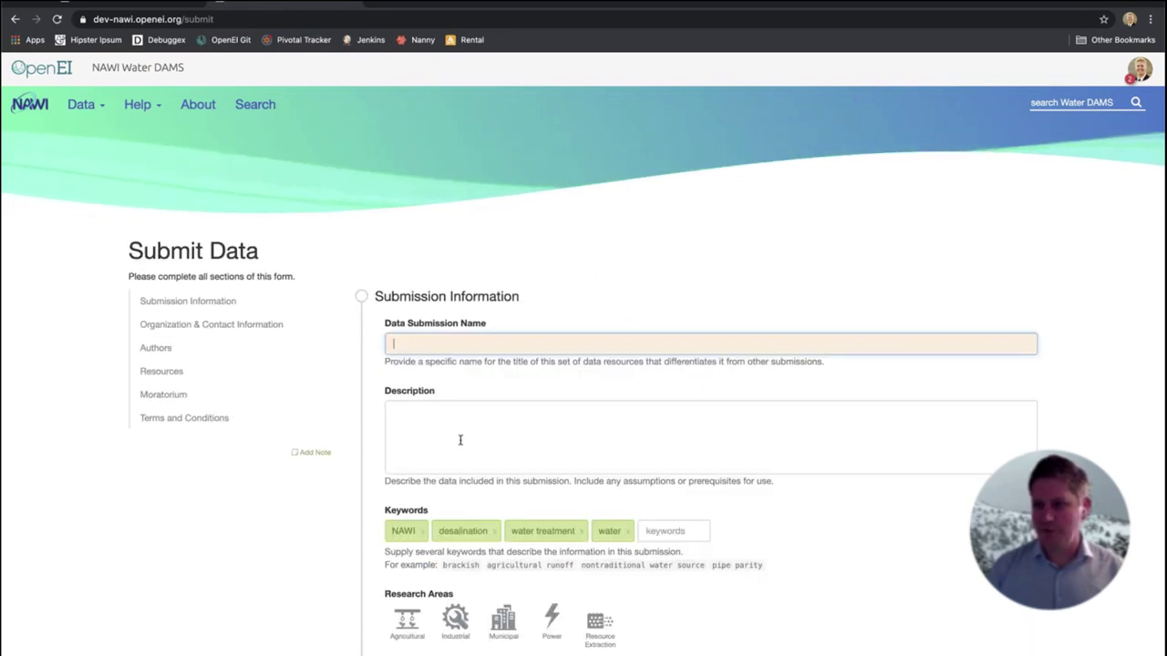
scroll(460, 442, "down", 6)
scroll(461, 443, "down", 3)
scroll(461, 443, "up", 7)
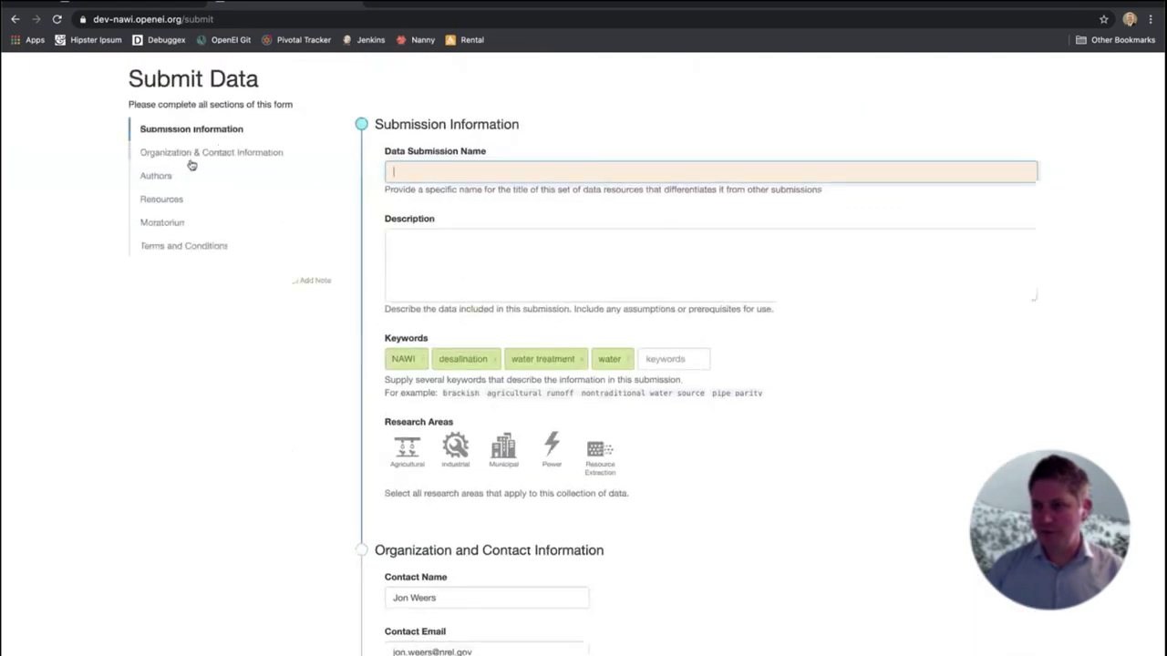
left_click(161, 181)
left_click(162, 162)
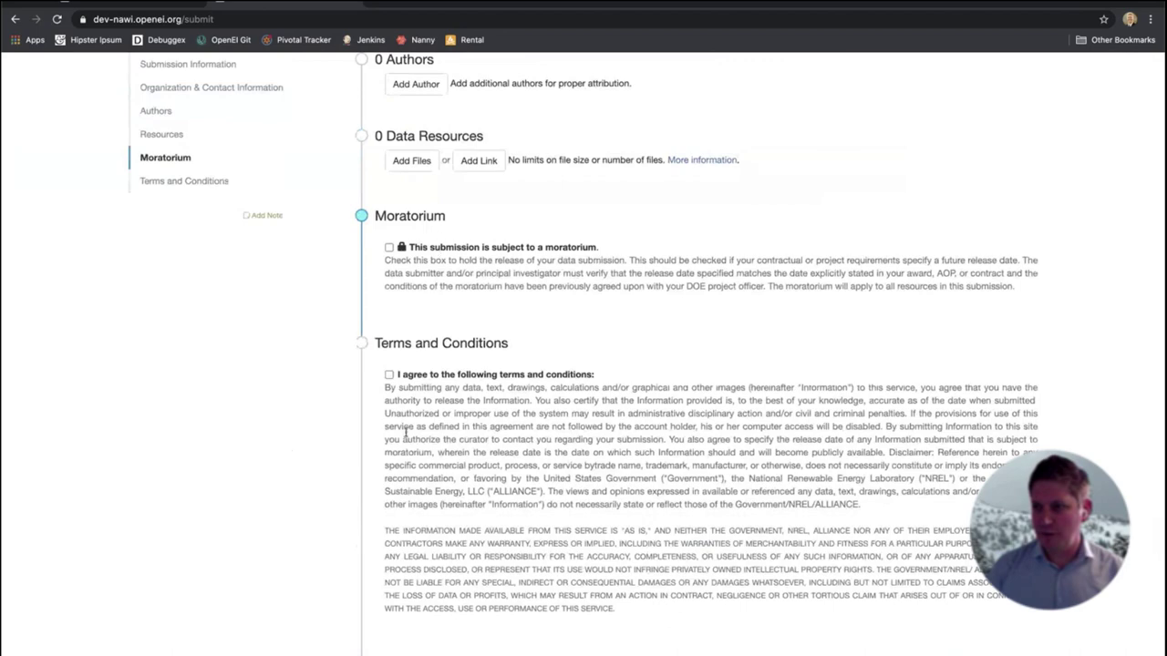
scroll(406, 436, "down", 3)
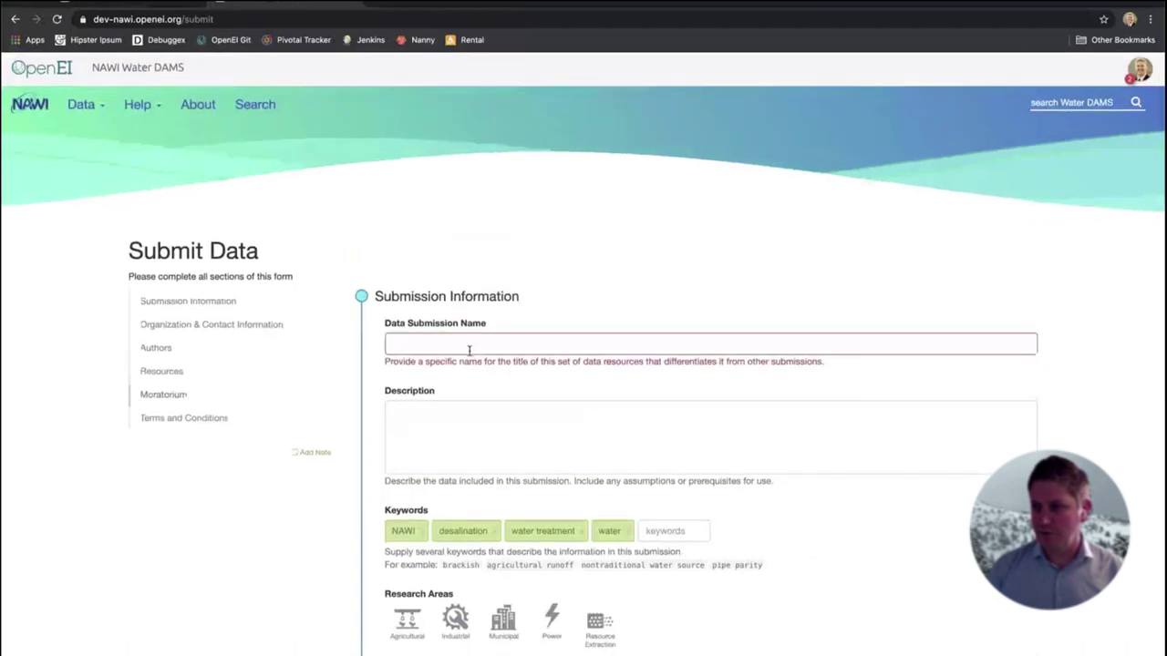
left_click(469, 346)
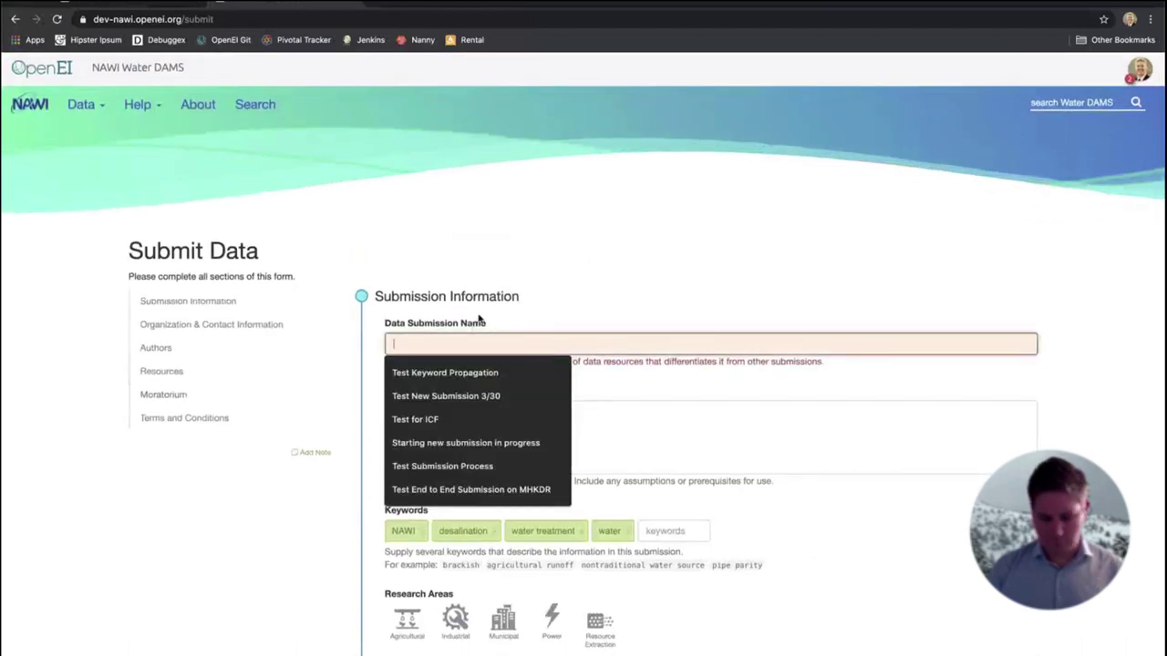
left_click(479, 319)
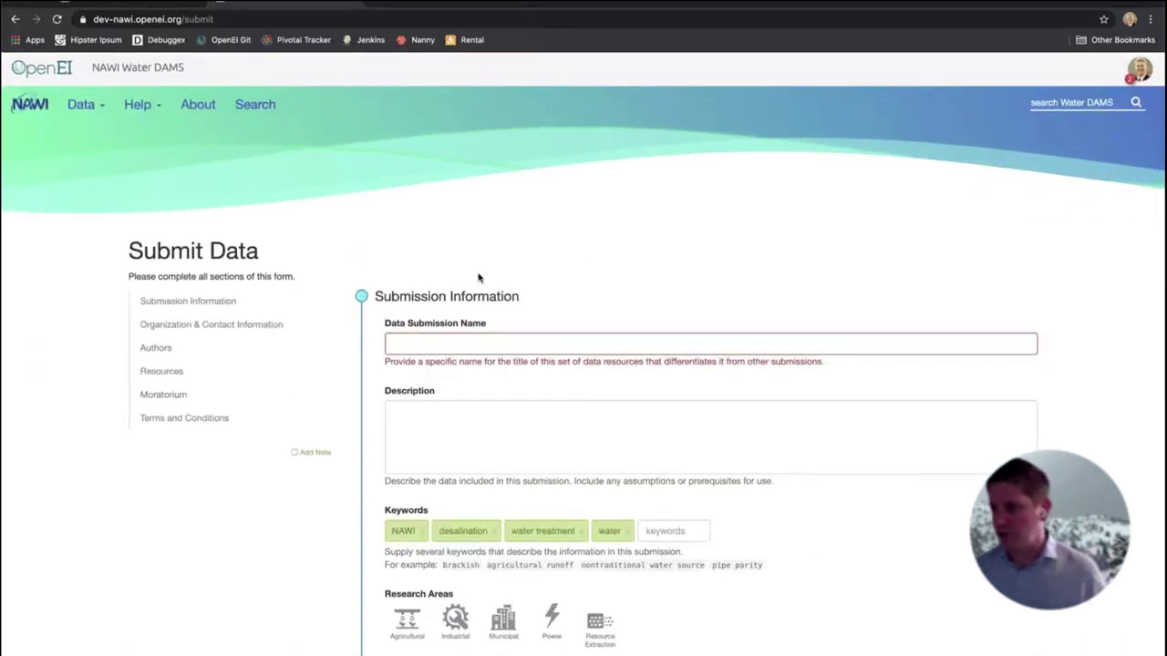
Change the submission name to 'Analysis and Outputs from Testing of the Prati-5 Water Flow device'
left_click(446, 348)
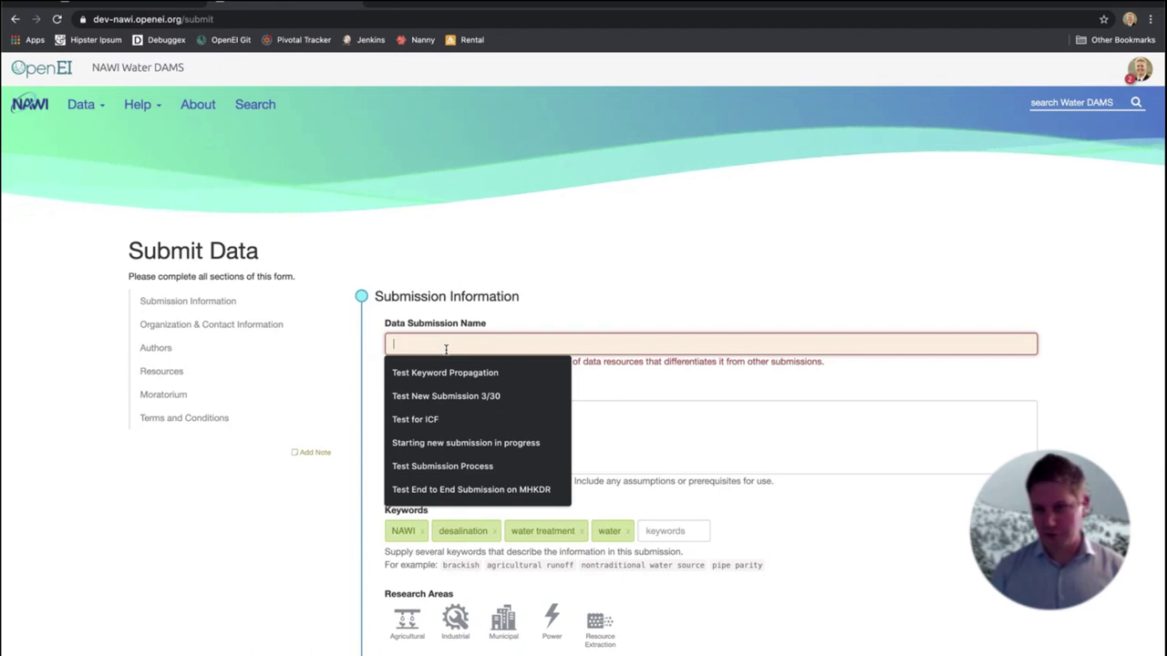
type("DOE Del")
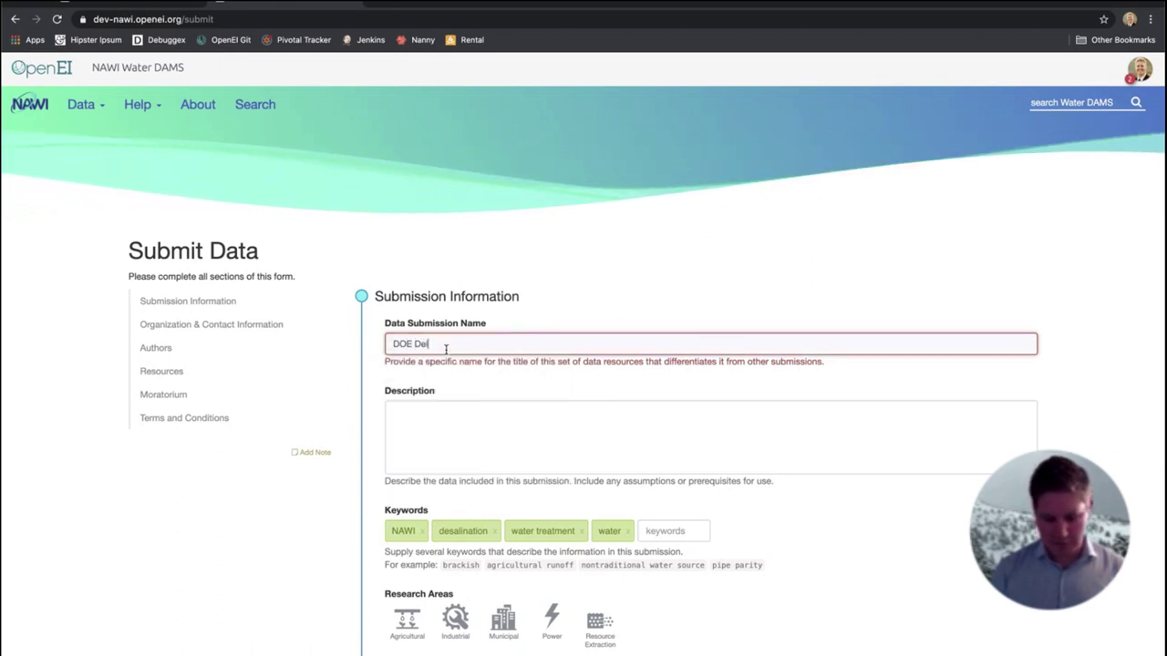
type("iverable Task 3.4")
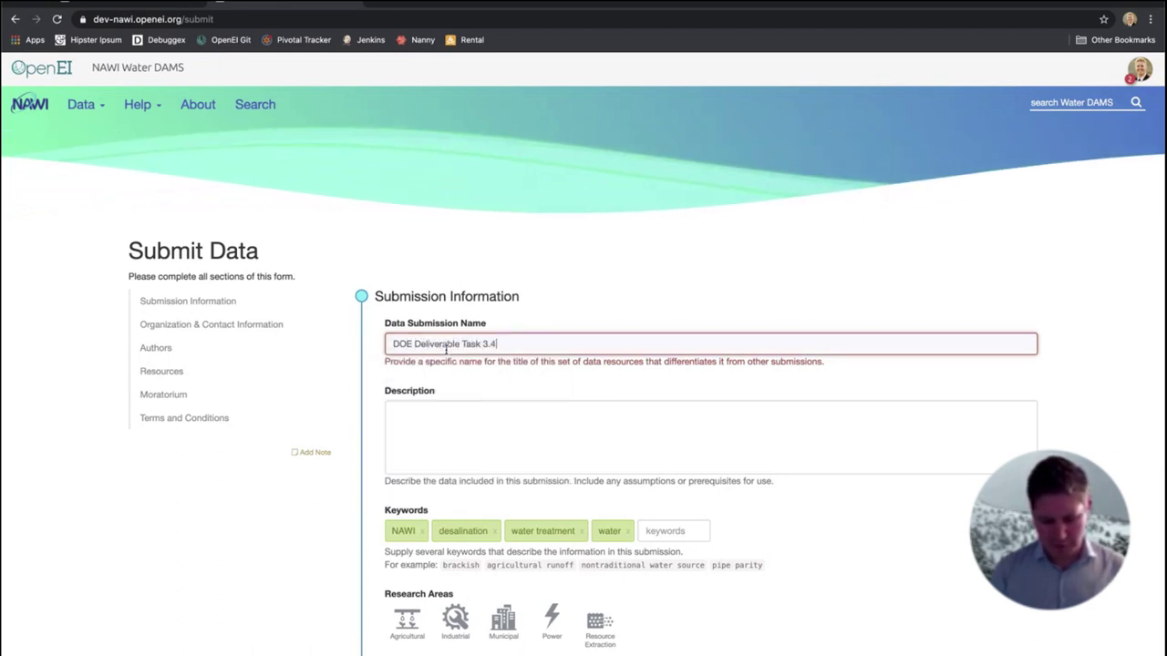
type(" R")
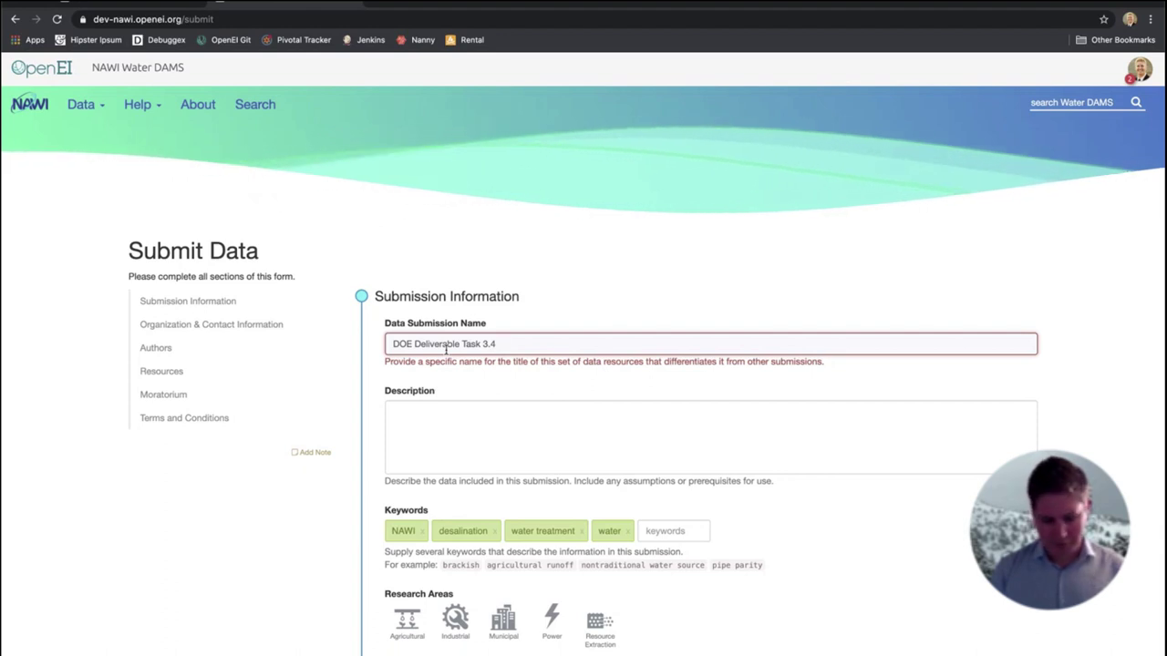
type("eport")
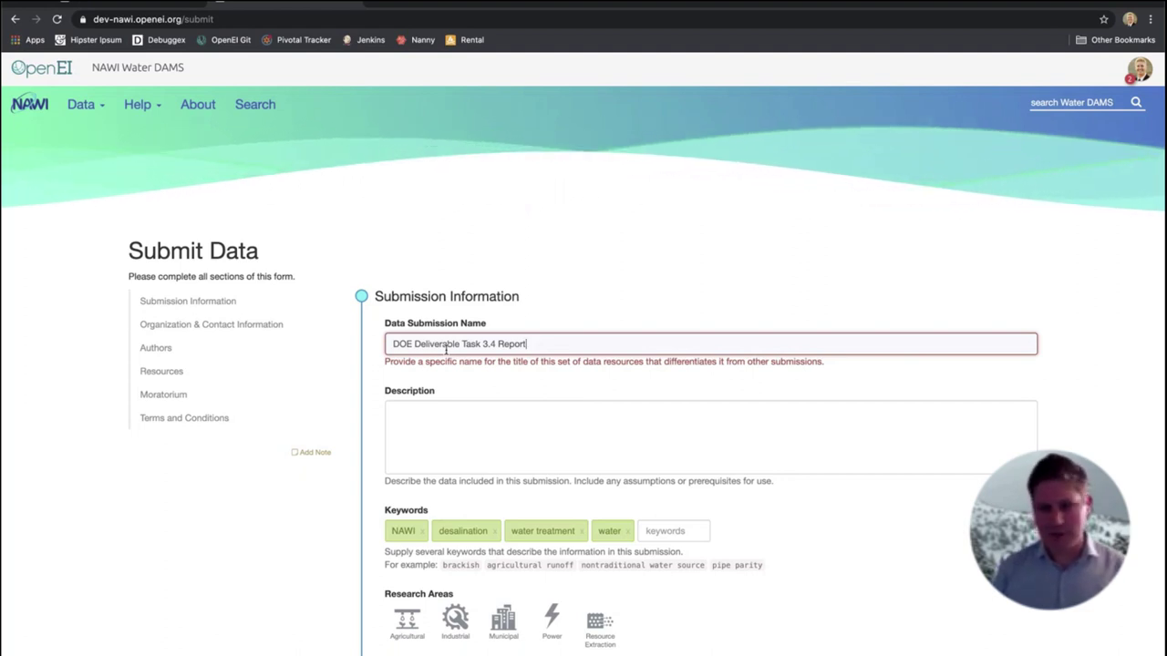
triple_click(447, 349)
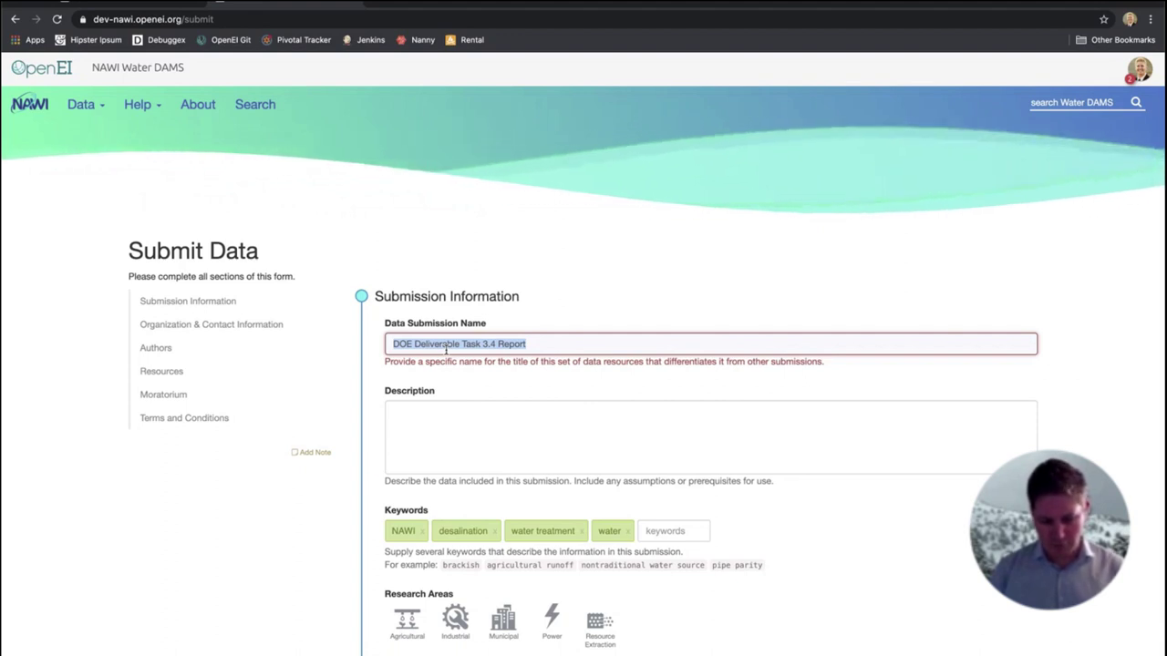
type("Analysis")
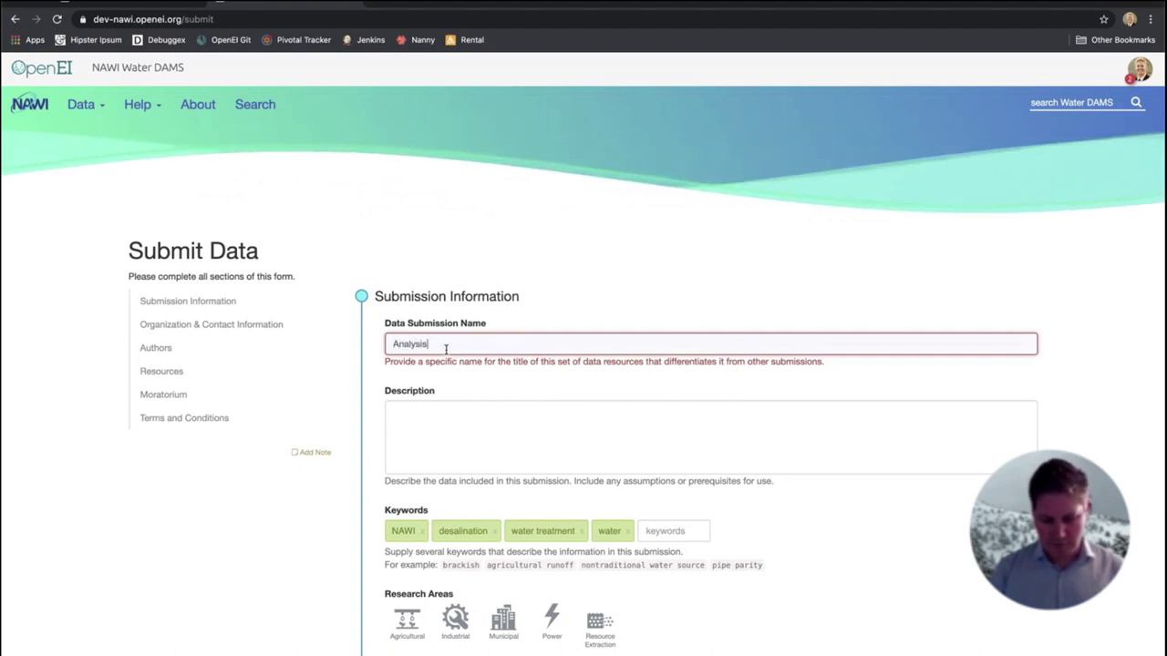
type(" and Outputs from Testing of the PRati-5 ")
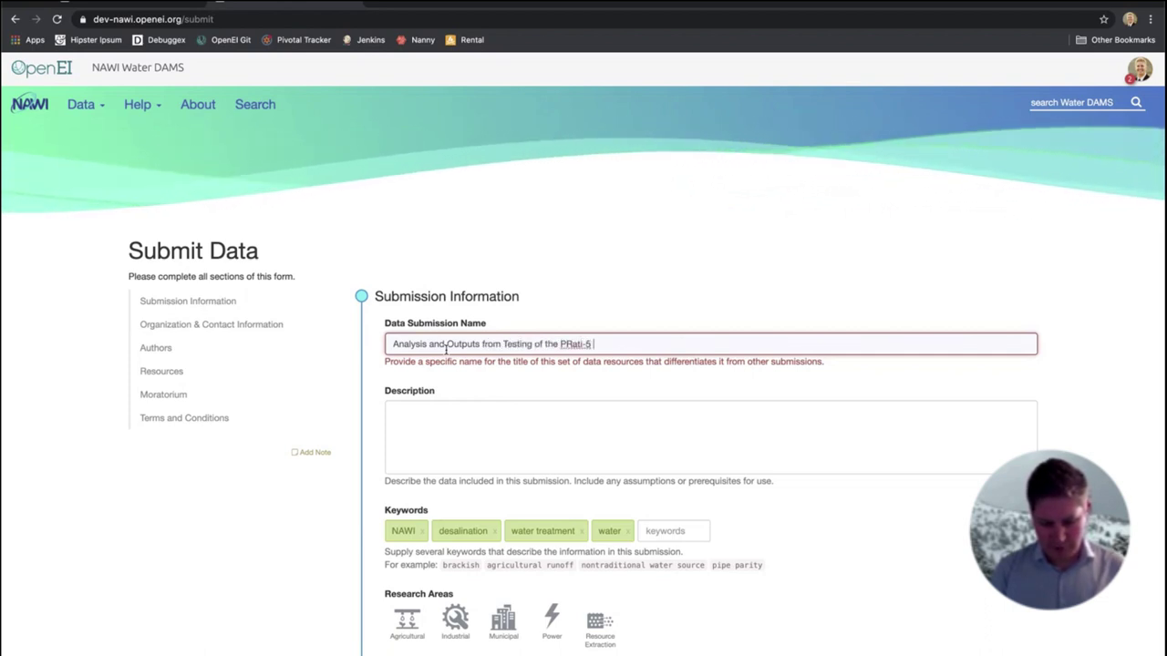
type("Water Flow device")
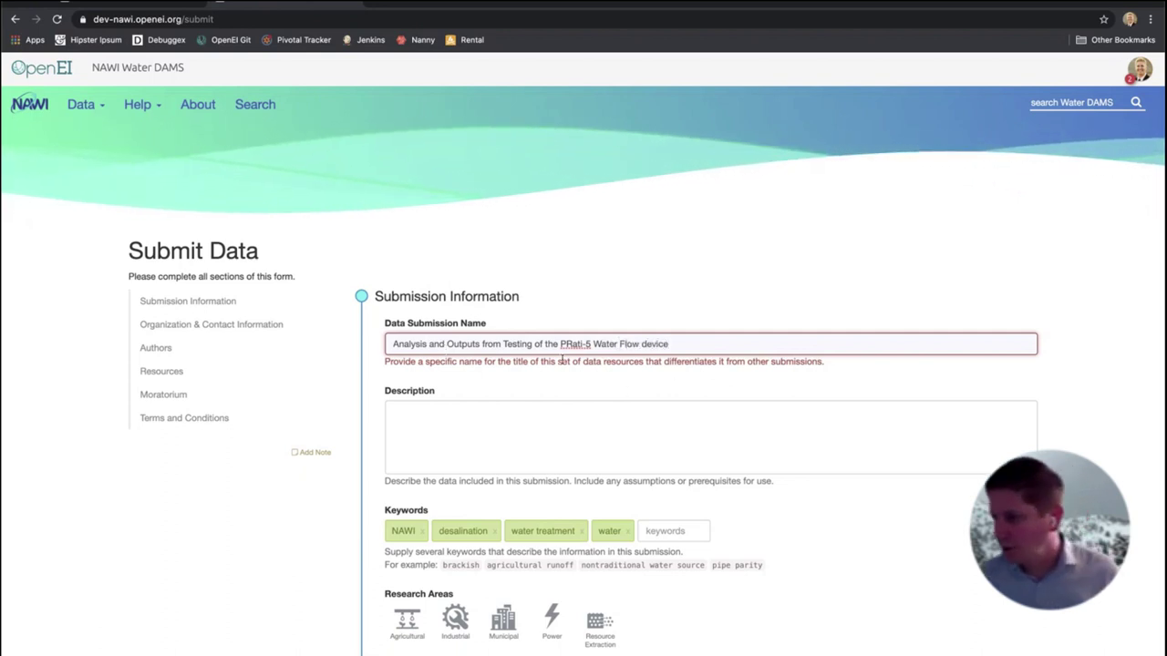
key("BackSpace")
Write the description 'This should be a typical abstract. It should describe the contents of the dataset.'
type("r")
left_click(508, 424)
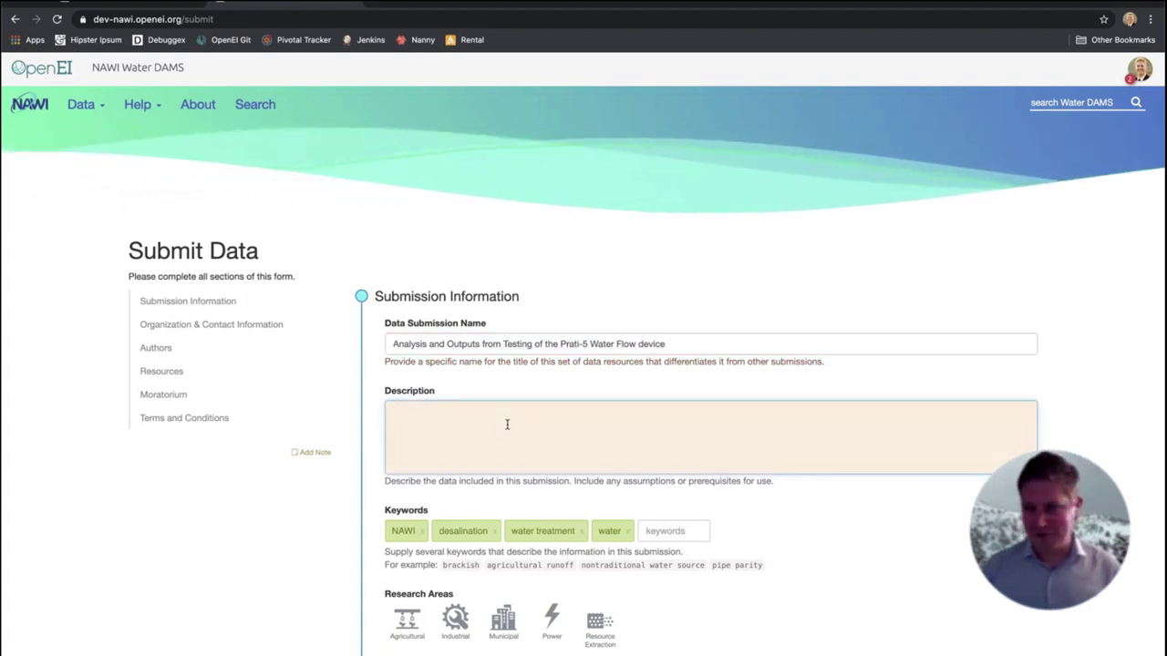
type("This should ")
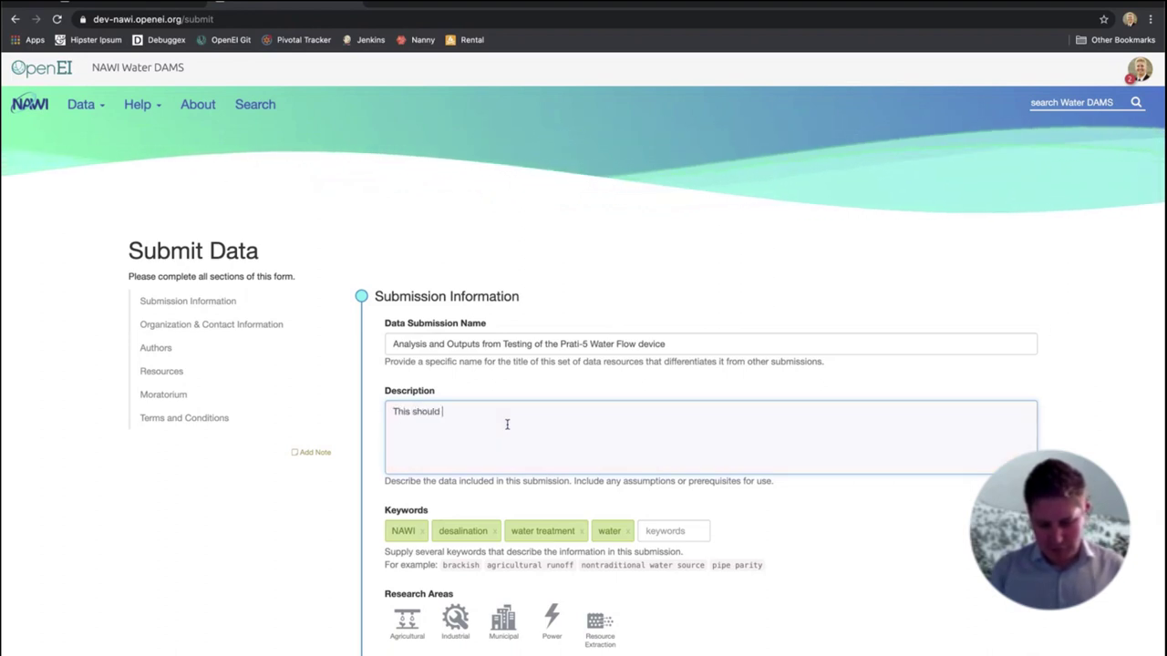
type("be a typical abstractm")
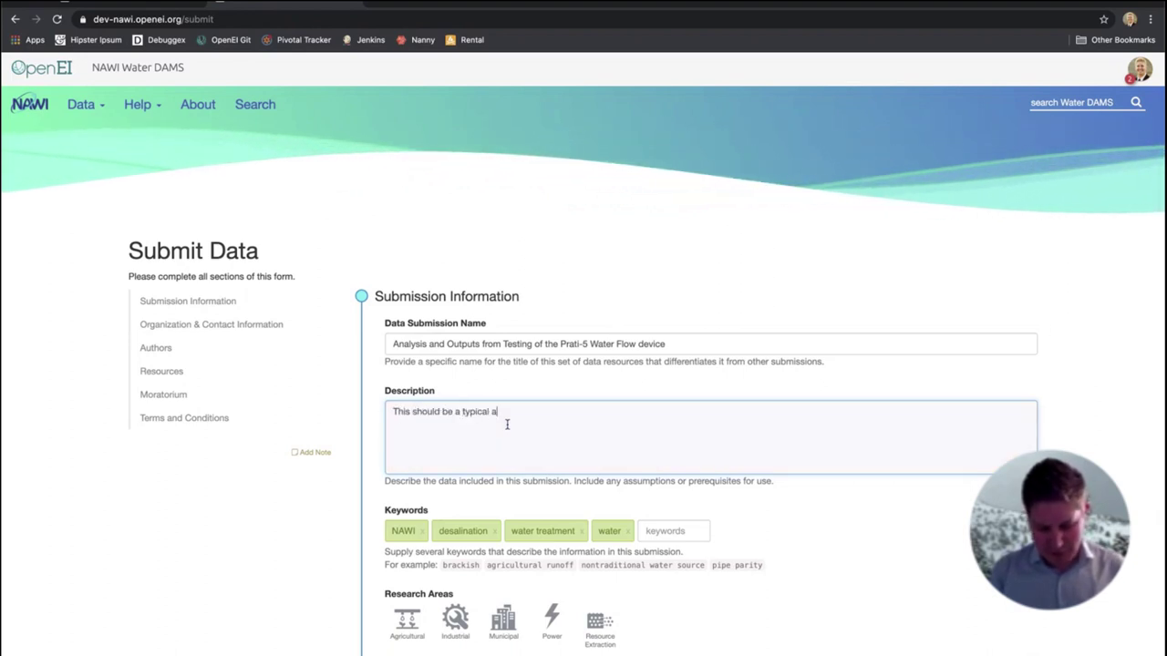
key("BackSpace")
key("BackSpace")
type(", I")
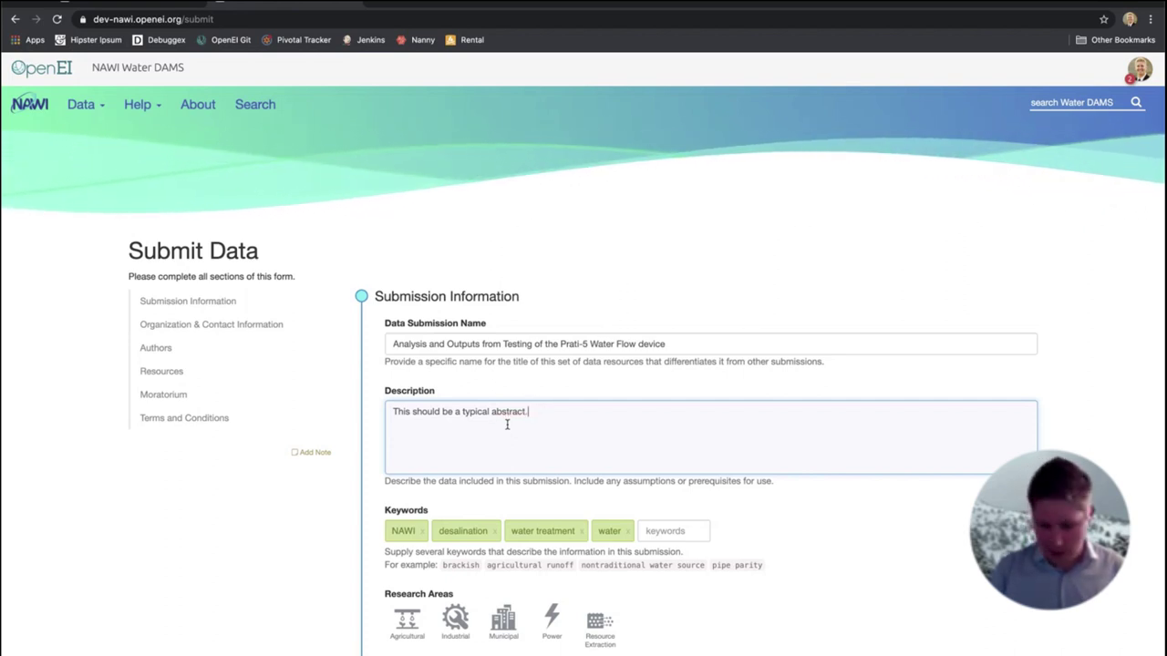
type("  It should describe teh conte")
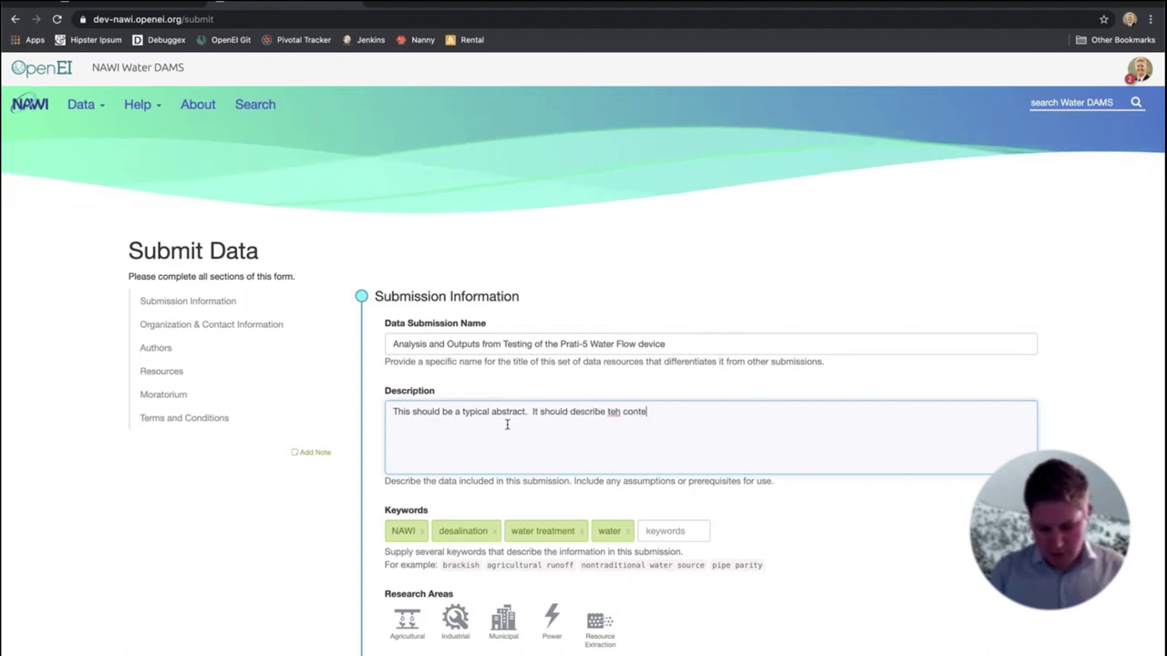
type("nts of the datasets.")
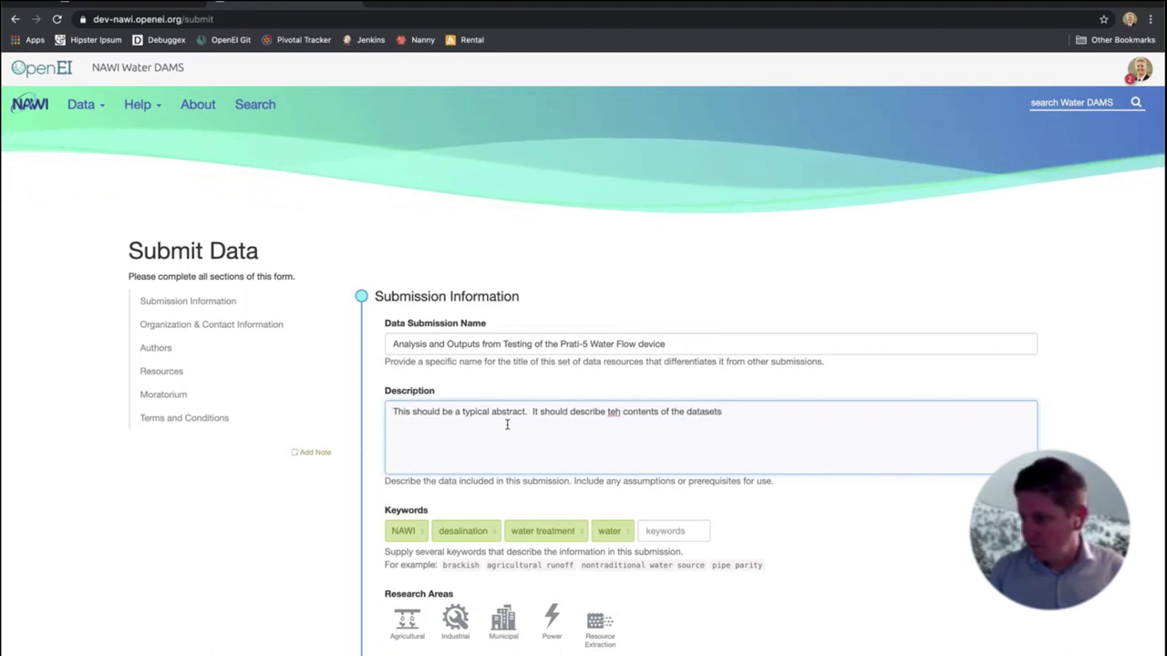
key("BackSpace")
key("BackSpace")
type(".")
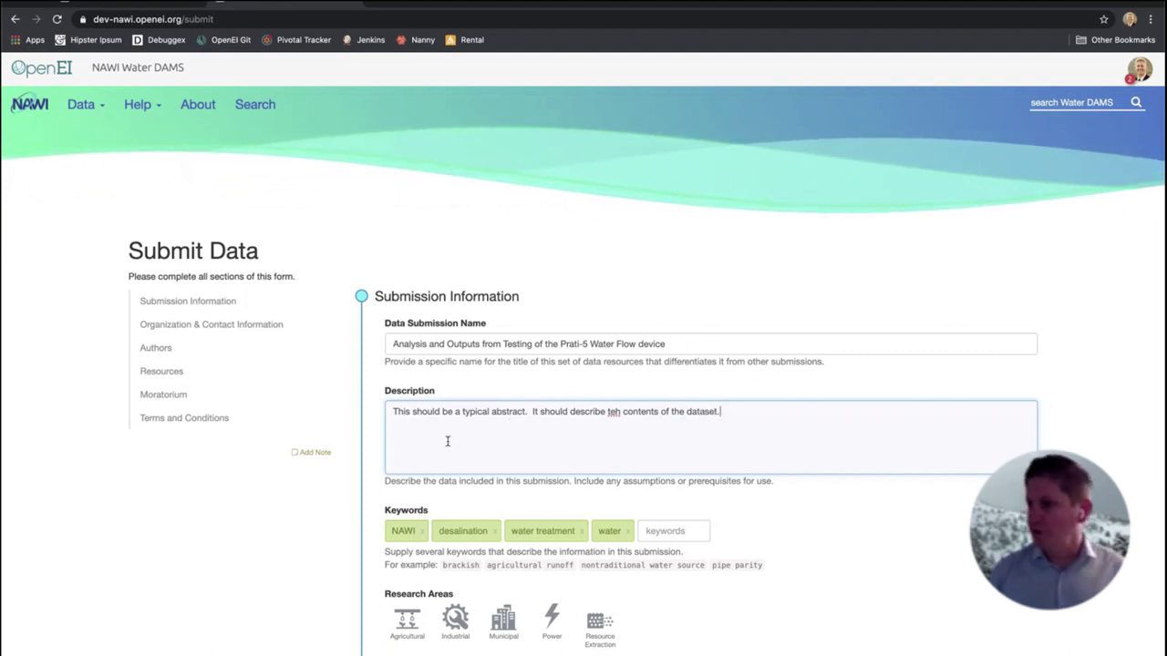
key("BackSpace")
key("BackSpace")
type("he")
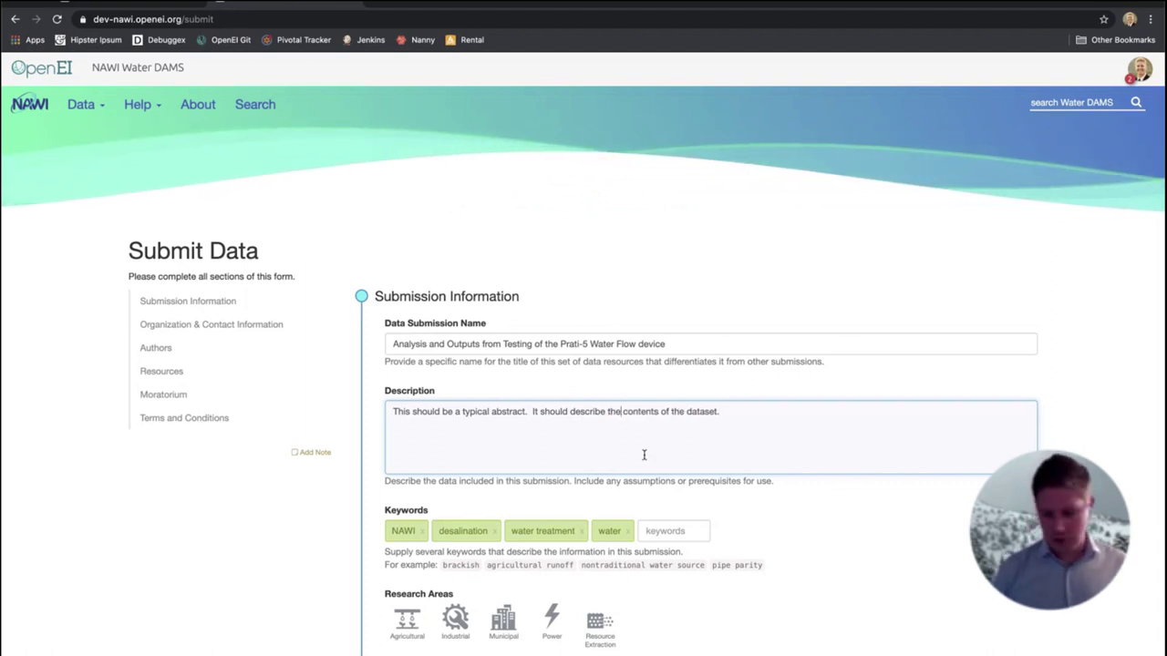
scroll(764, 521, "down", 2)
scroll(764, 521, "up", 2)
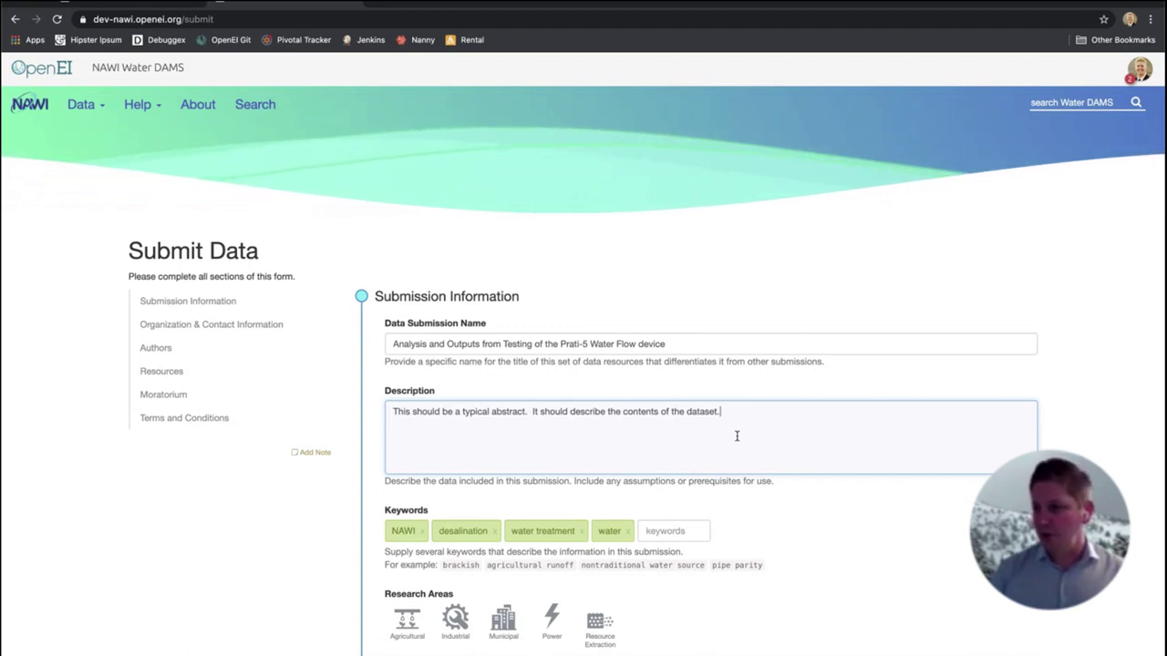
key("super+a")
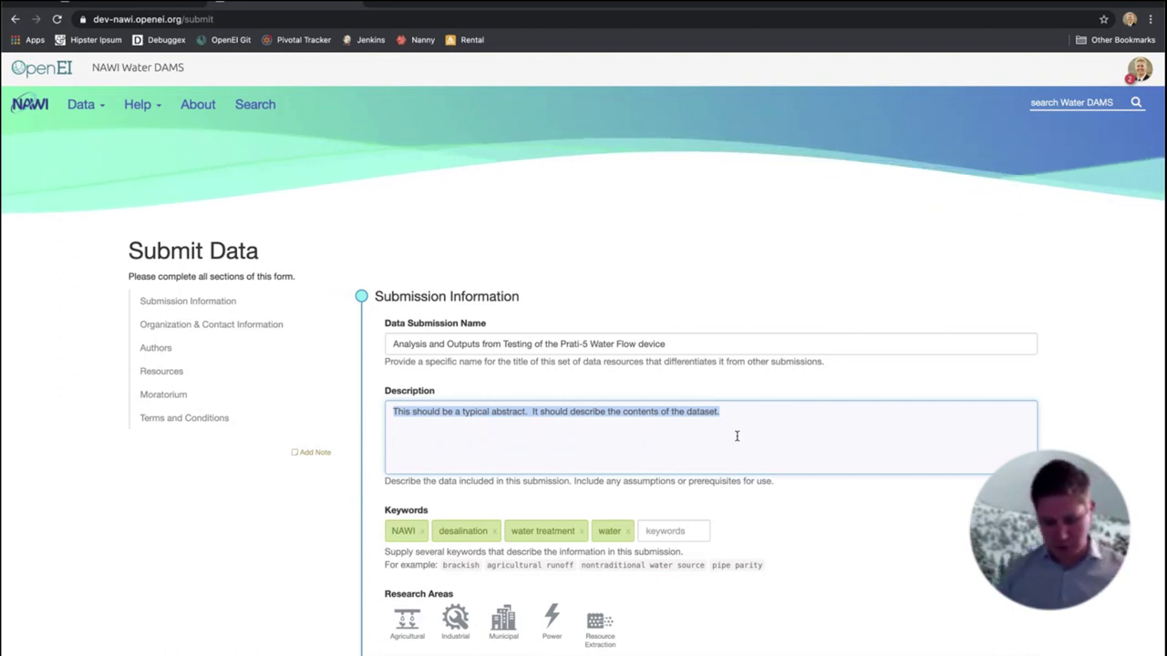
Add description text on data from the first two days of the Prati-5 test and an analysis link
type("Dat from ")
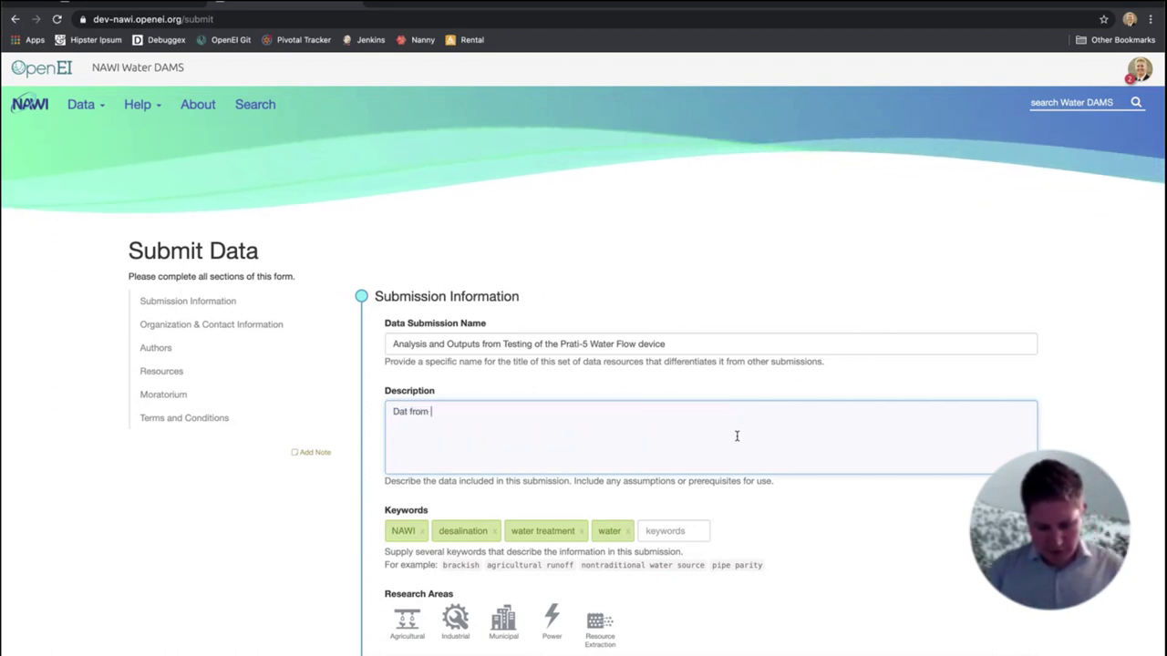
type("the first tw")
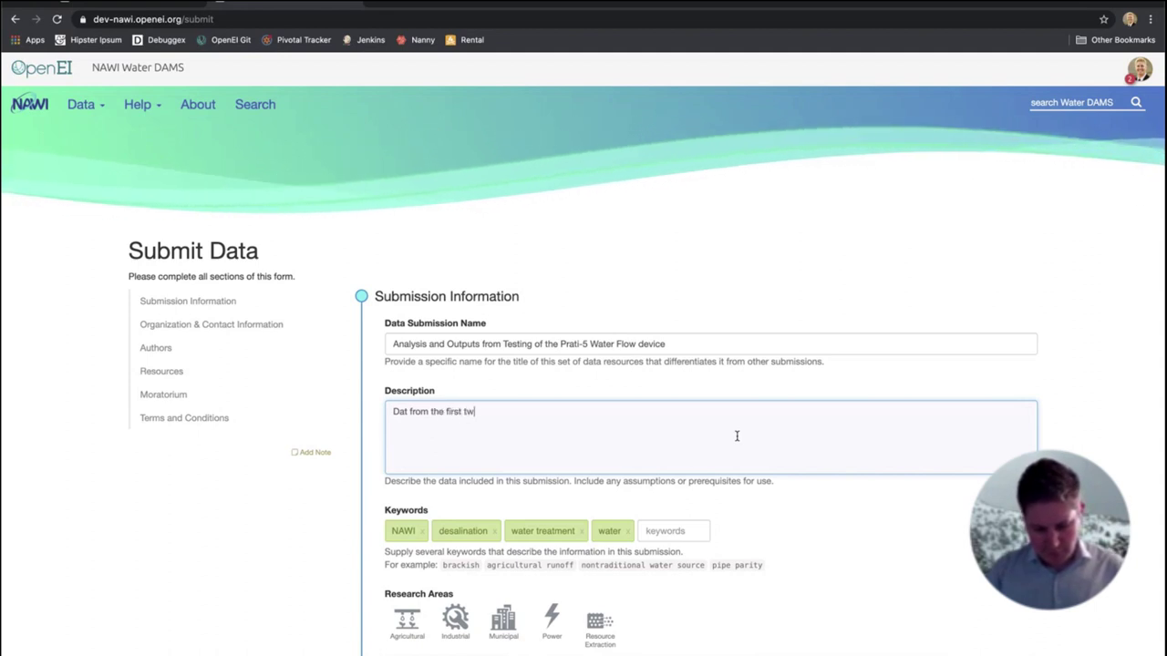
type("o days of the Pra")
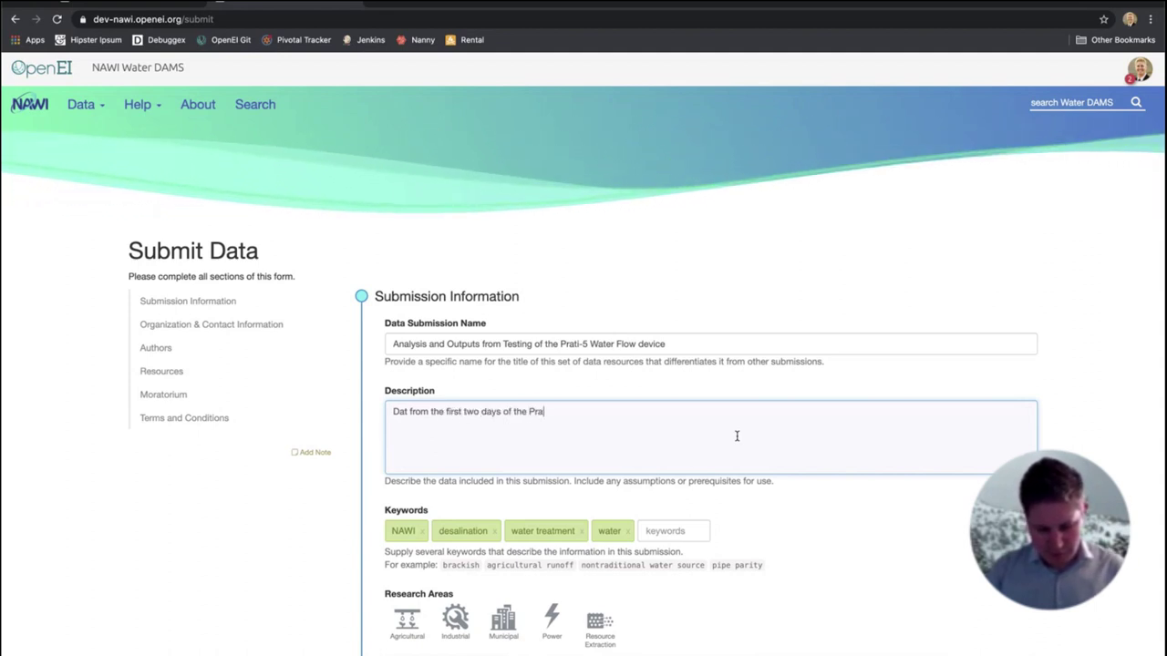
type("ti-5 test a")
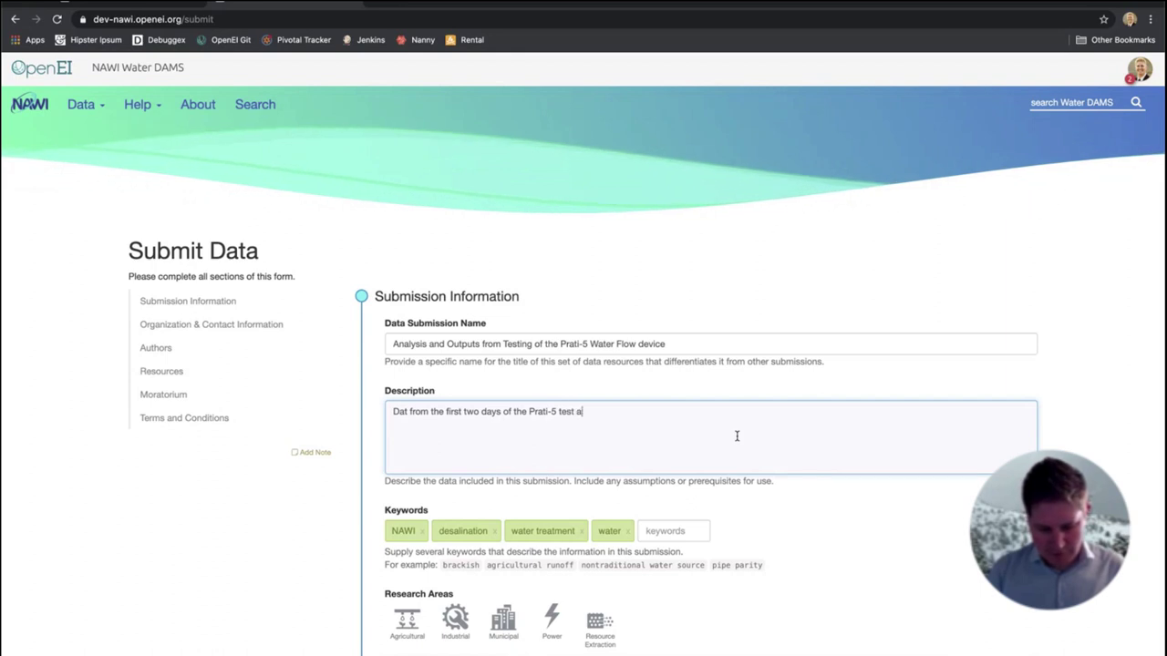
type("nd a link to t")
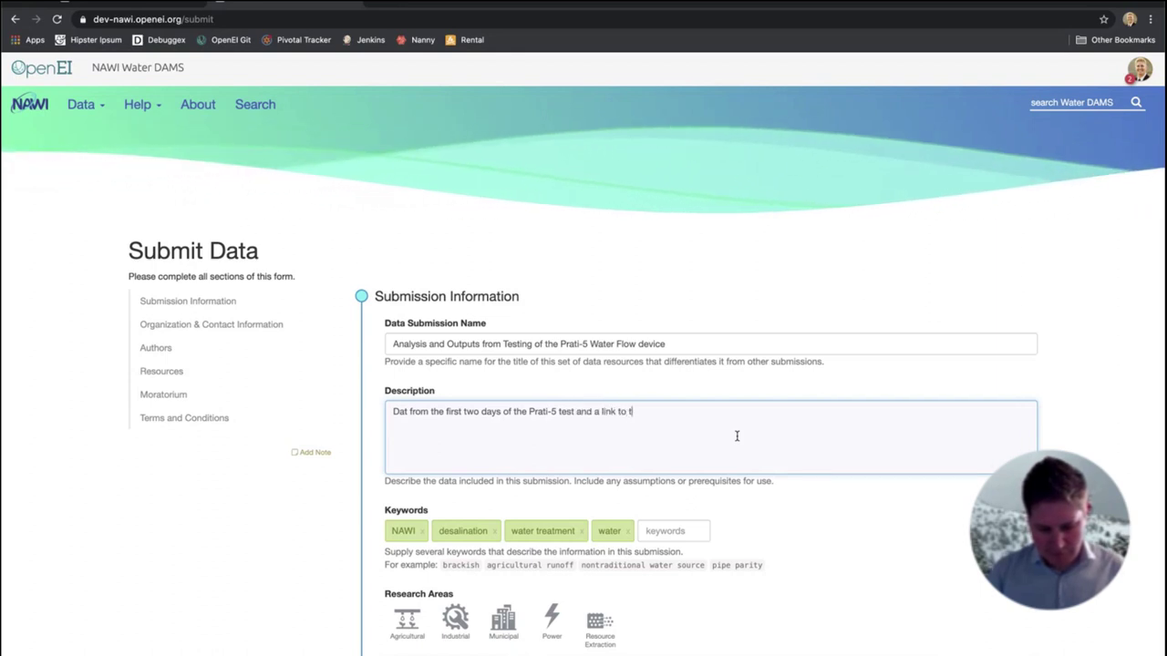
type("he Prati-")
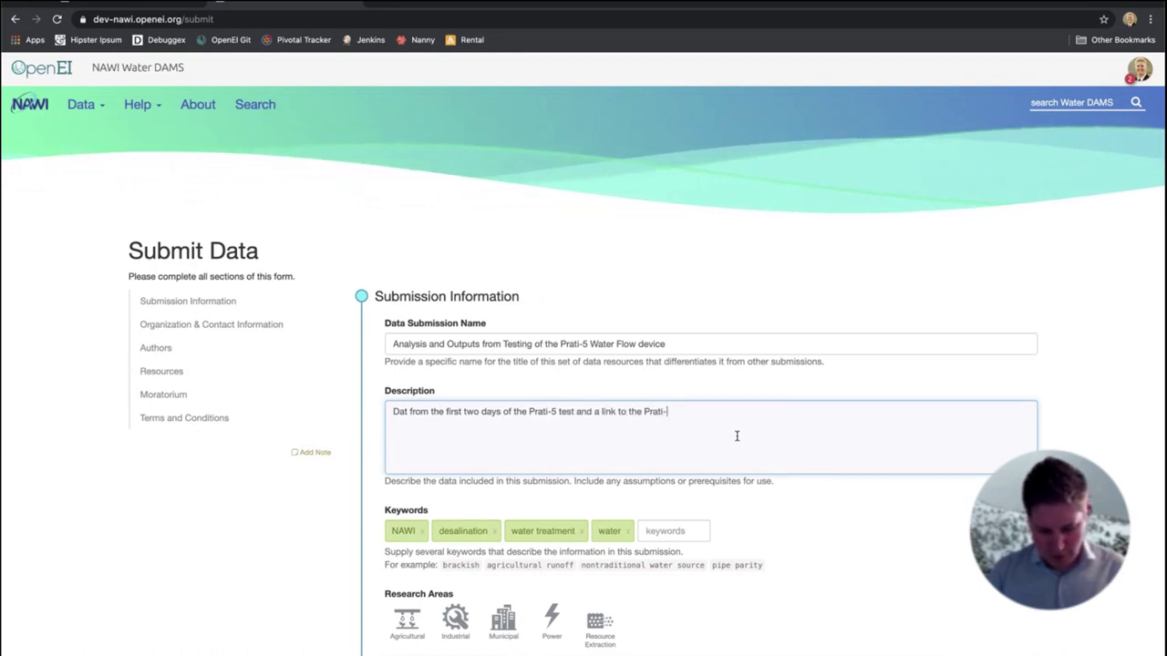
type("5 analysis")
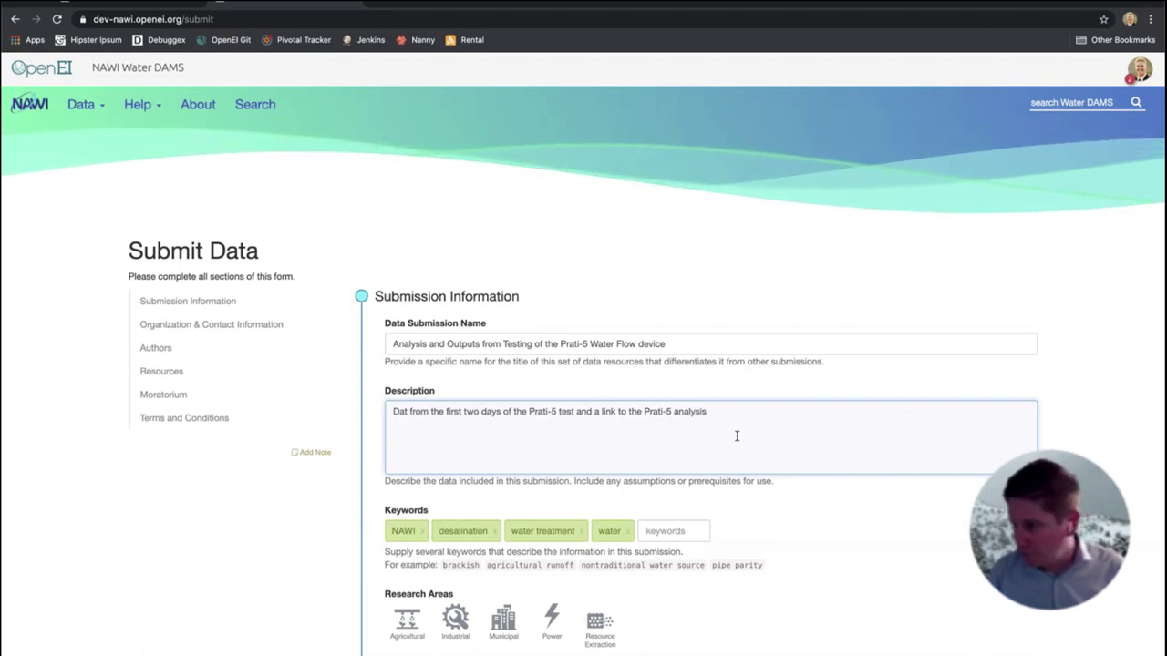
type(" codebase.")
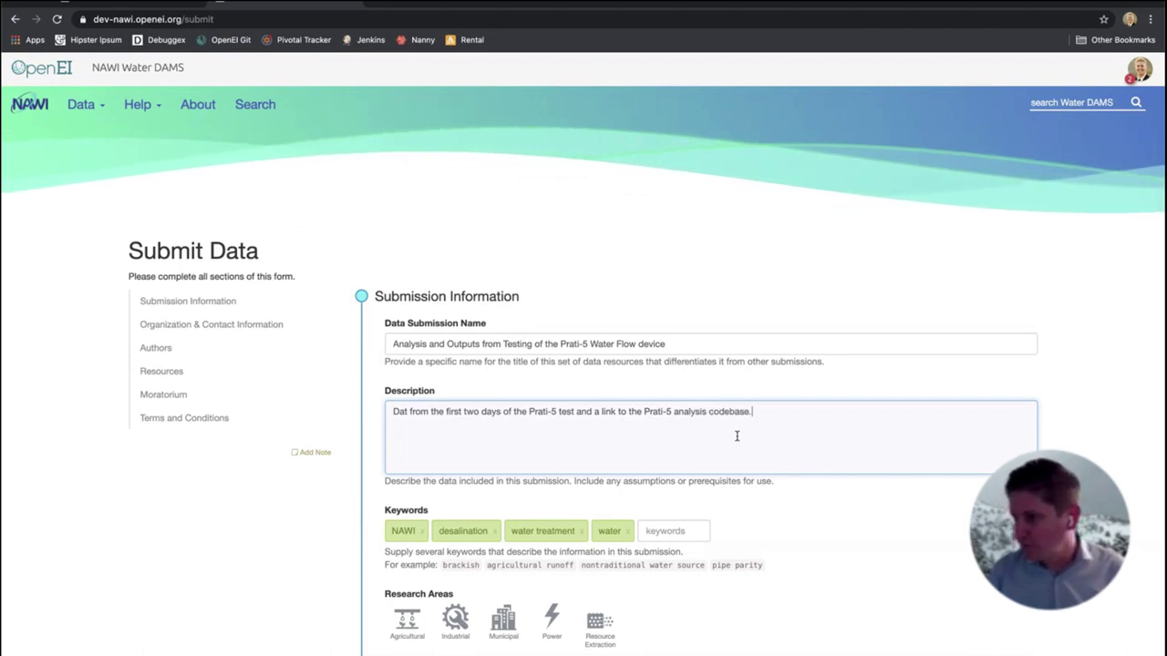
key("Home")
key("Right")
key("Right")
key("Right")
type("a")
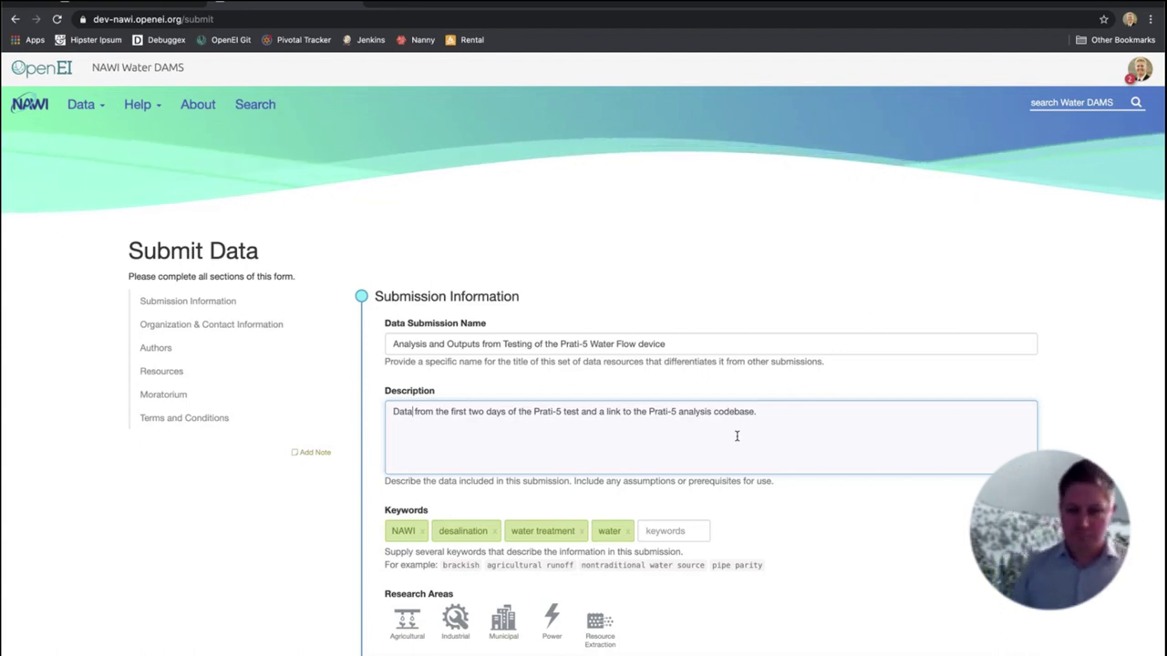
key("End")
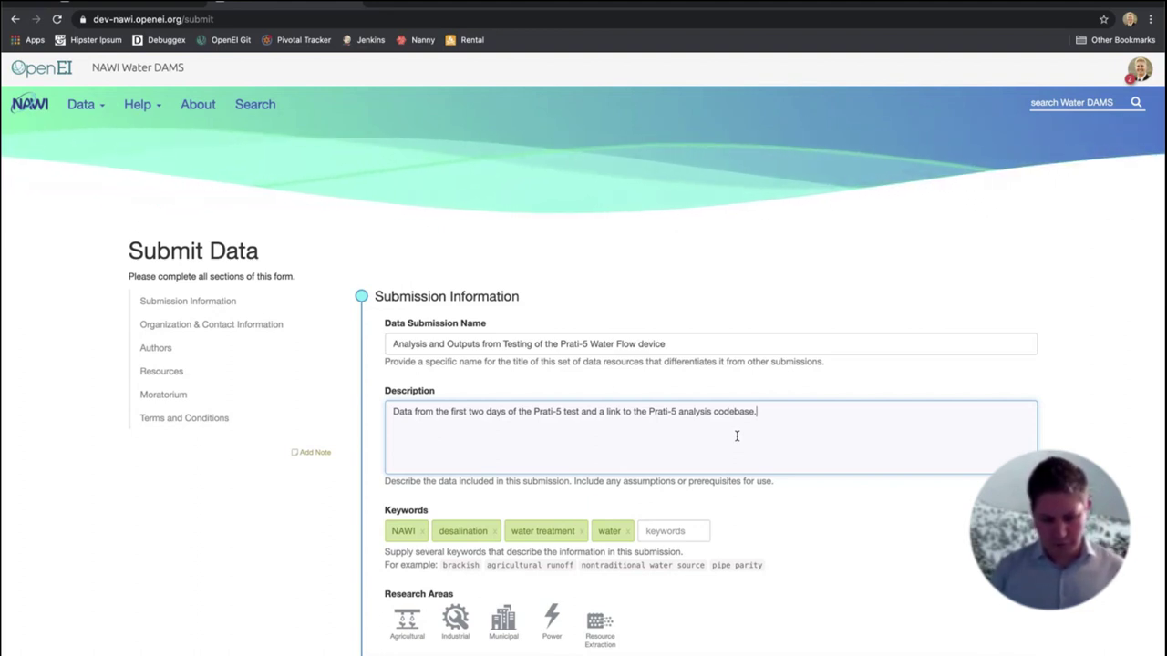
Note the ACME testing tank and that day-two nulls were an outage, not actual zeros
type("Dat was ")
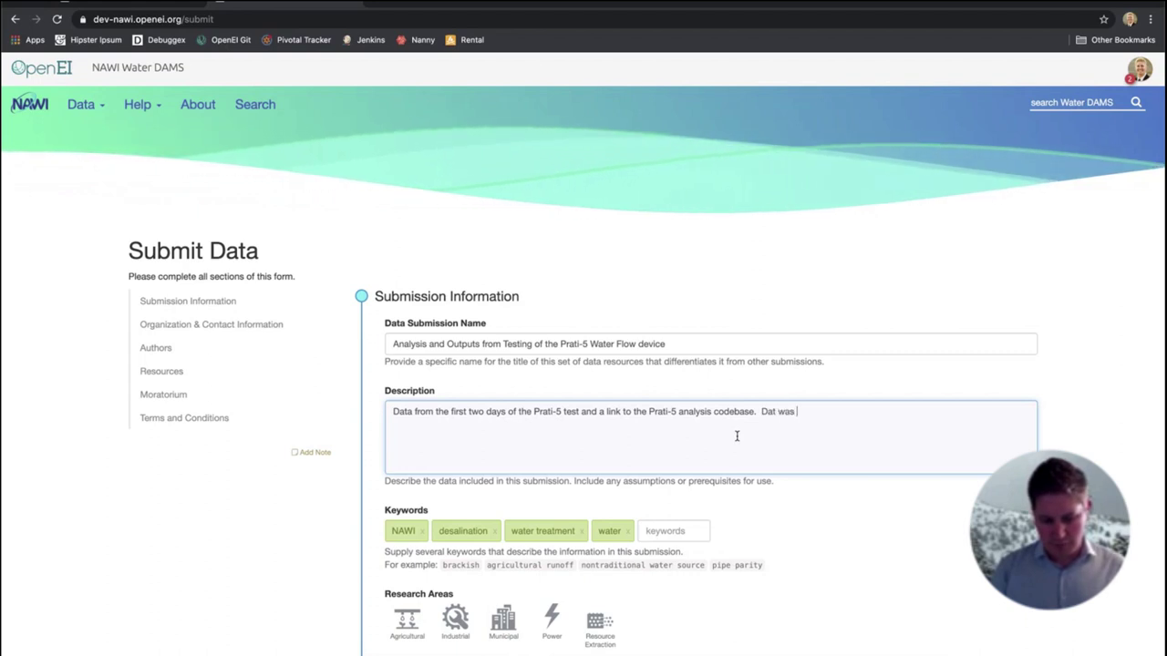
type("developed using")
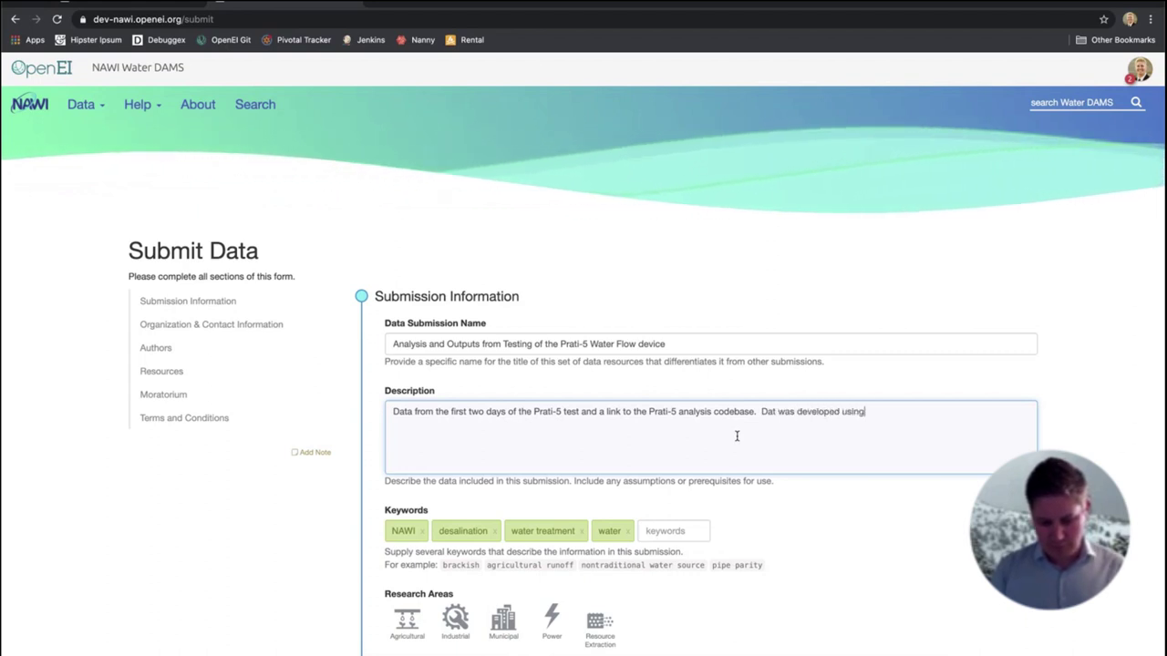
type(" the ACME ")
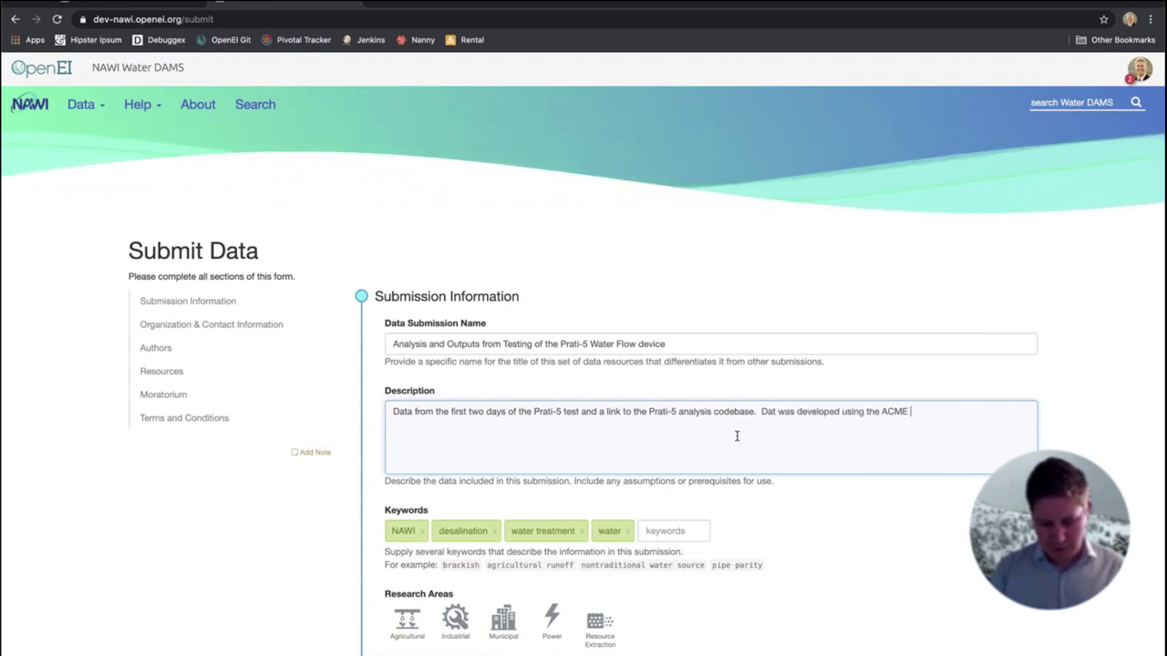
type("testing tank")
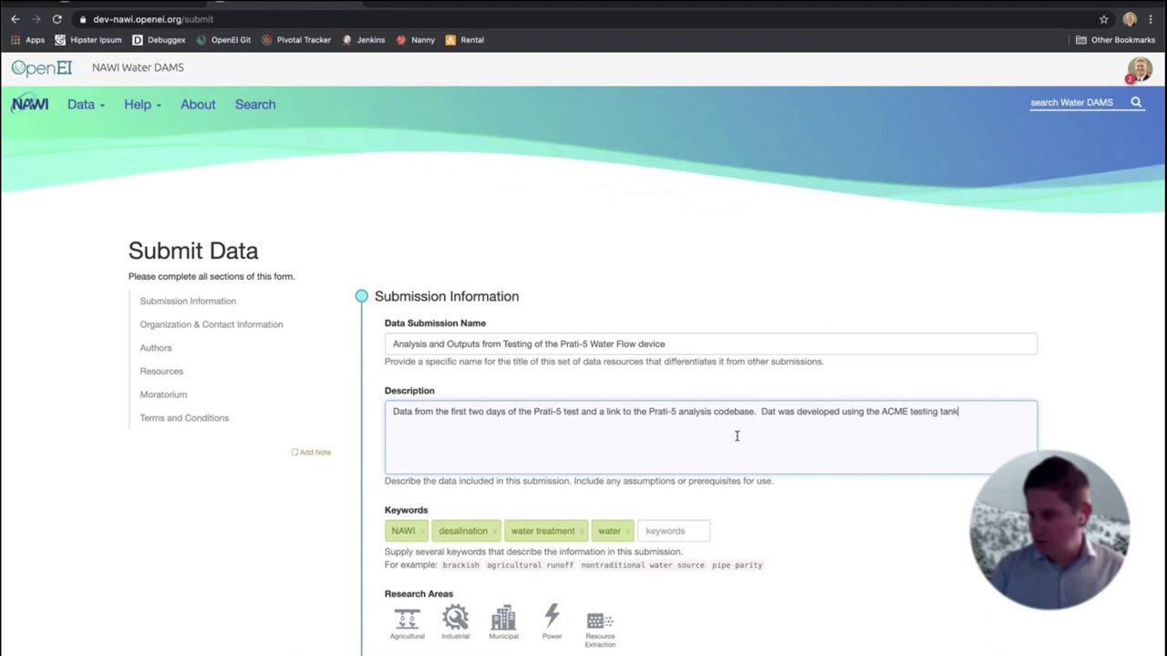
type(".  Nu")
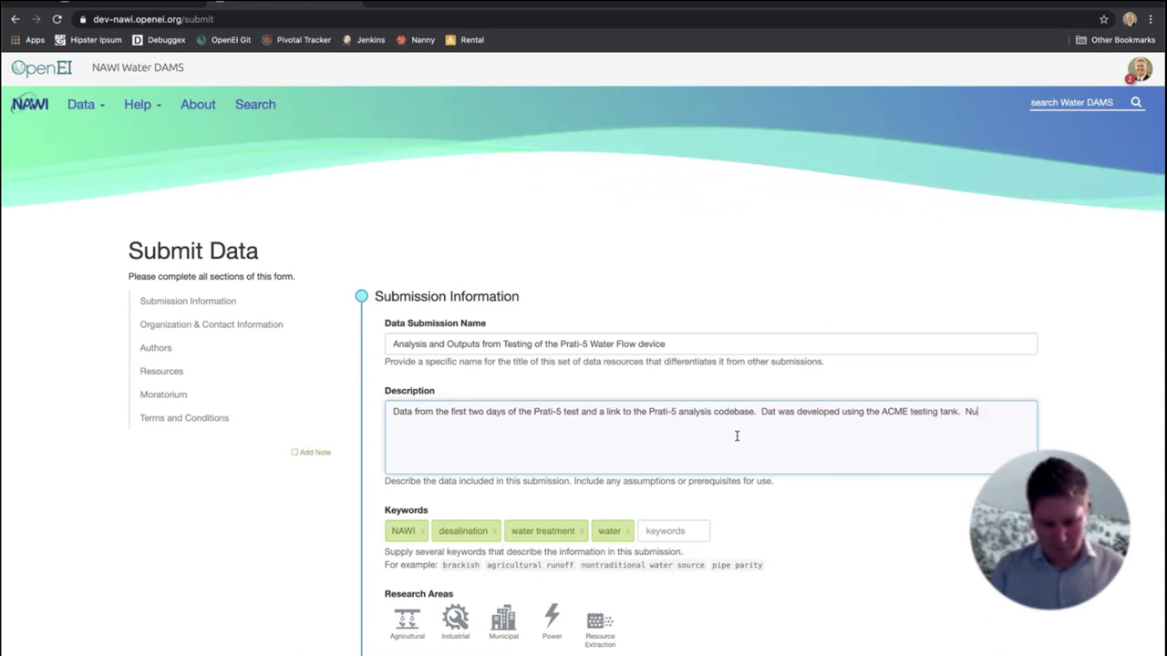
type("ll values from the ")
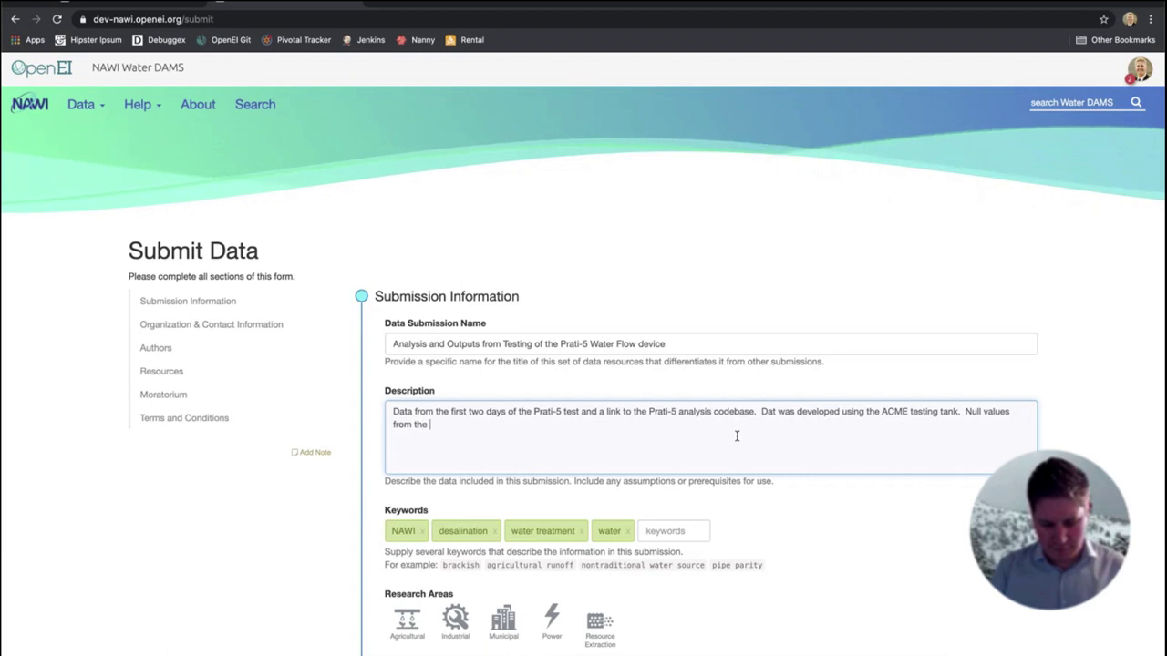
type("second day ")
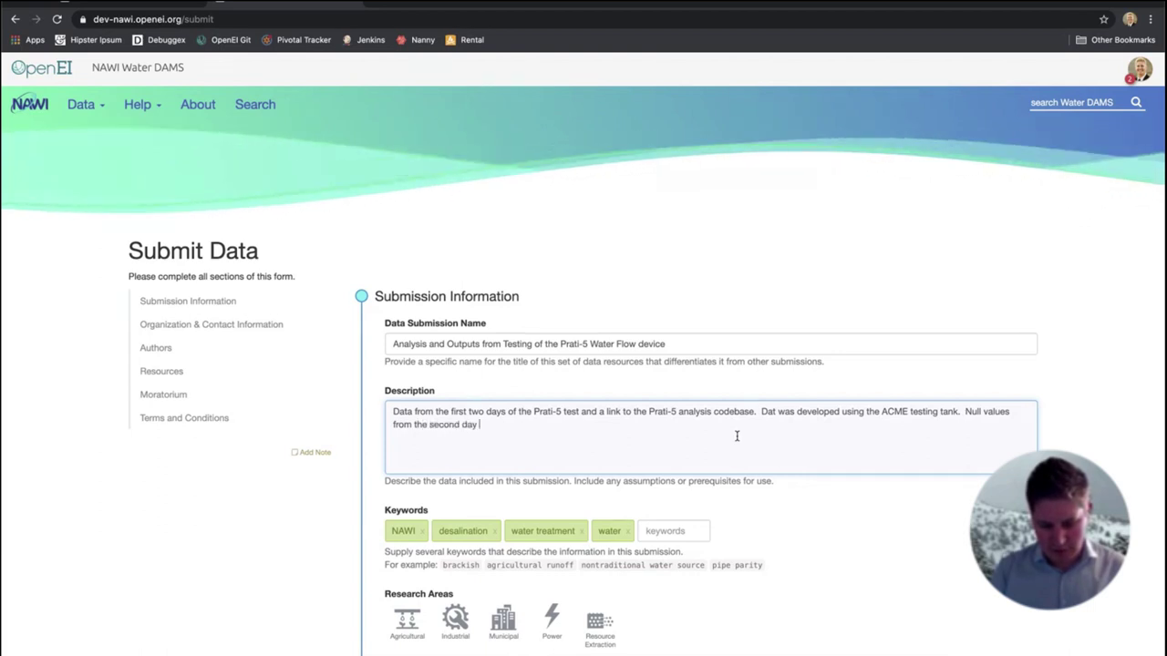
type("of testing were due to")
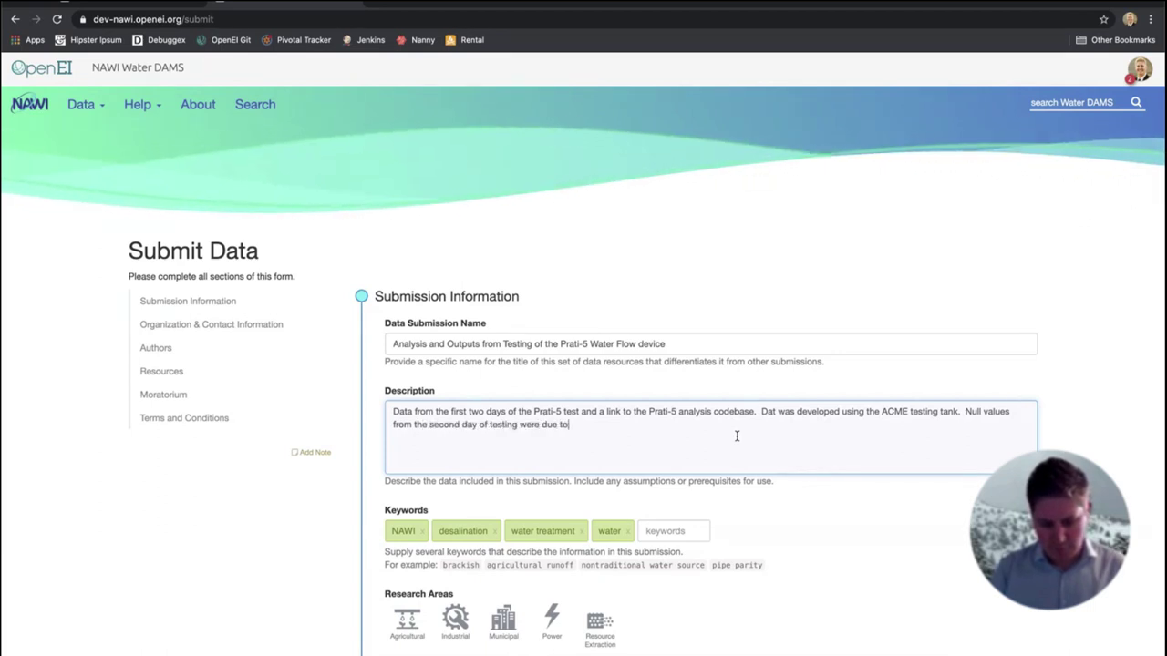
type(" a tem")
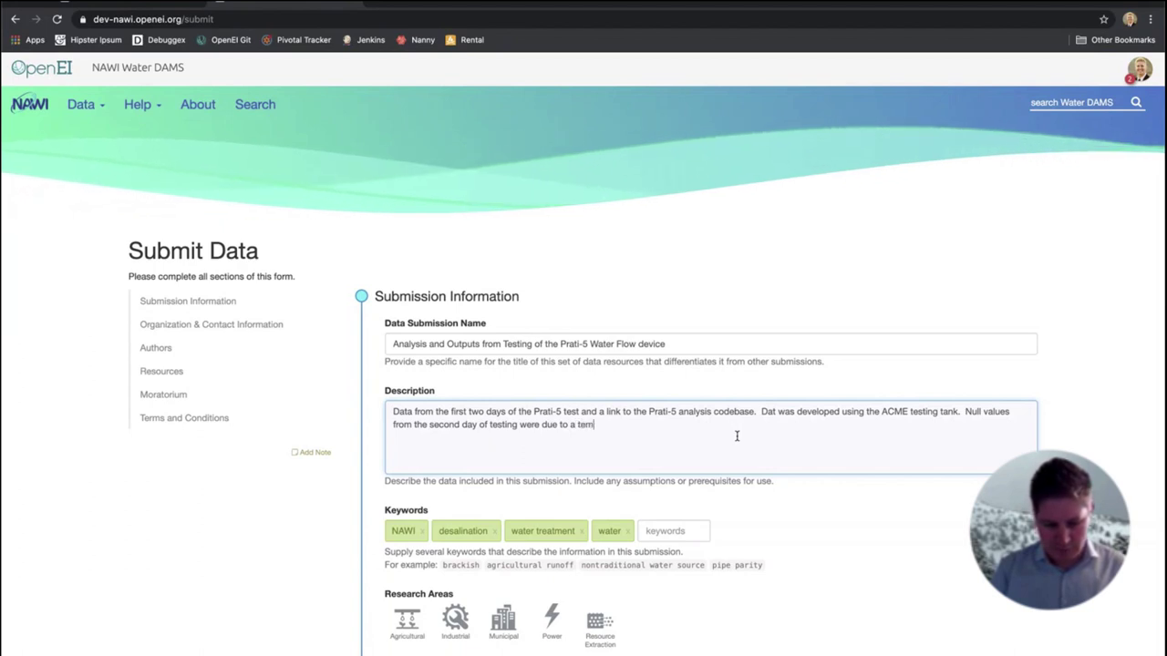
type("porary outage.")
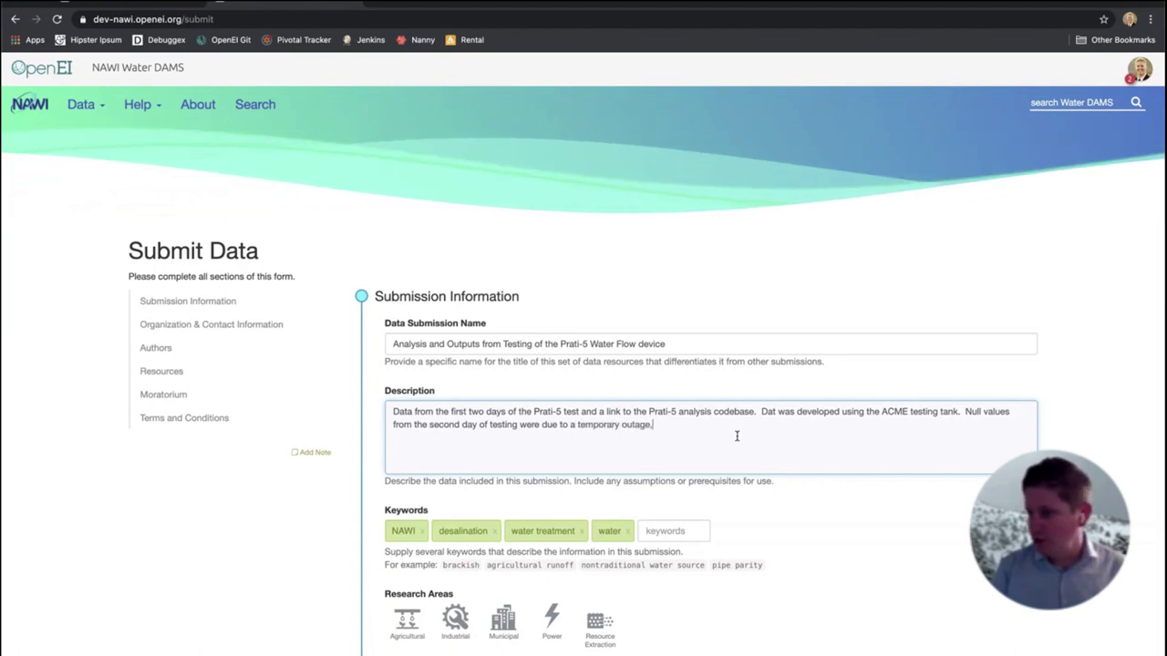
key("BackSpace")
type(", not a")
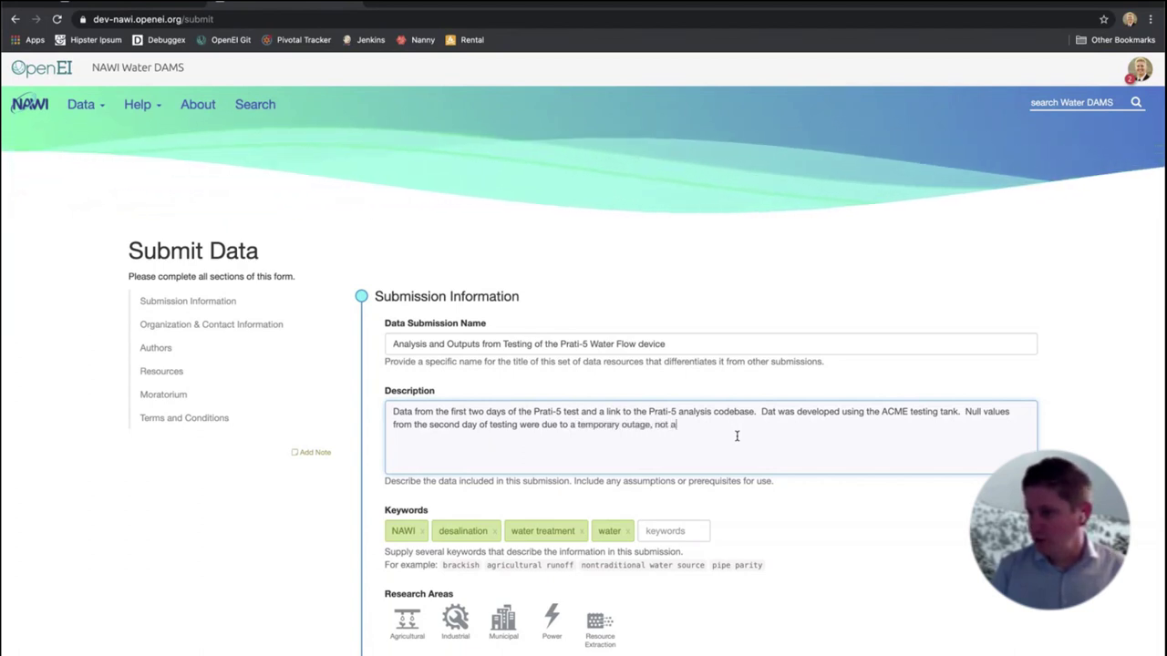
type("cutal zeros.")
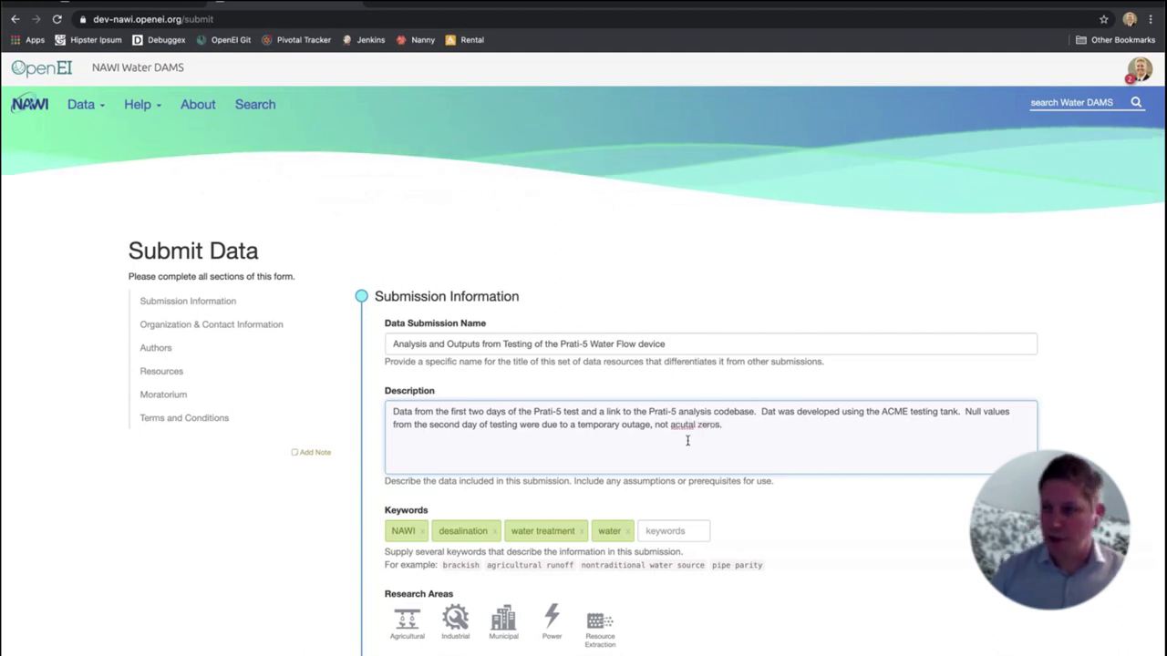
right_click(677, 425)
left_click(725, 434)
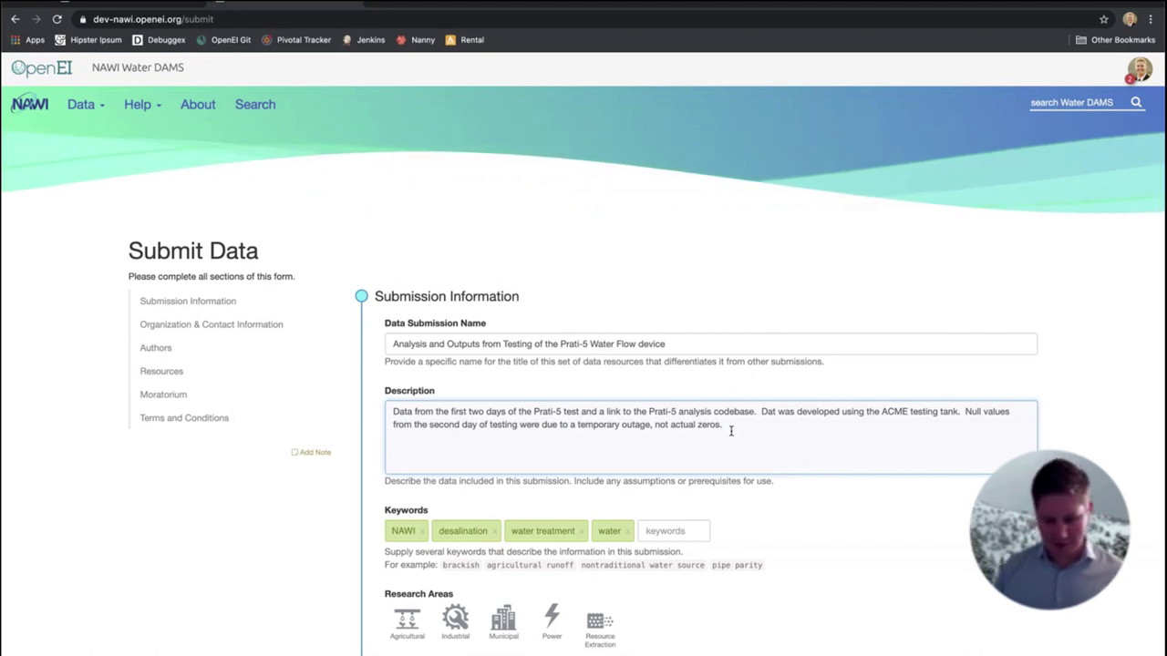
Add the keywords test, tank, Parti-5, flow and flow test
left_click(670, 531)
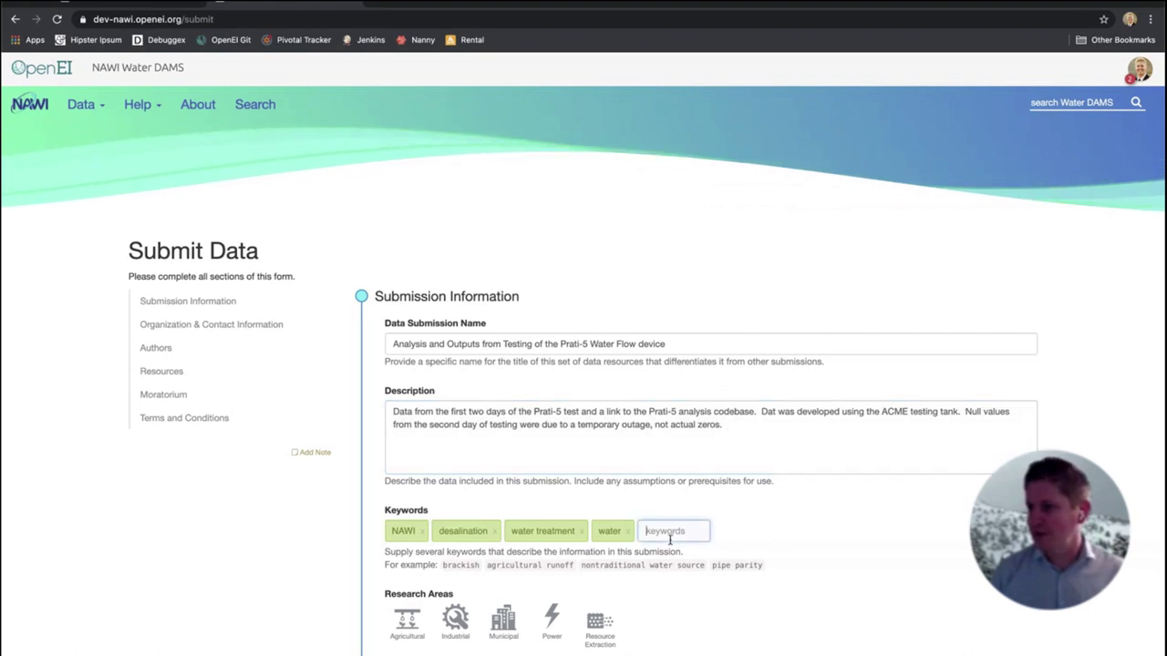
scroll(670, 544, "down", 1)
scroll(670, 545, "down", 3)
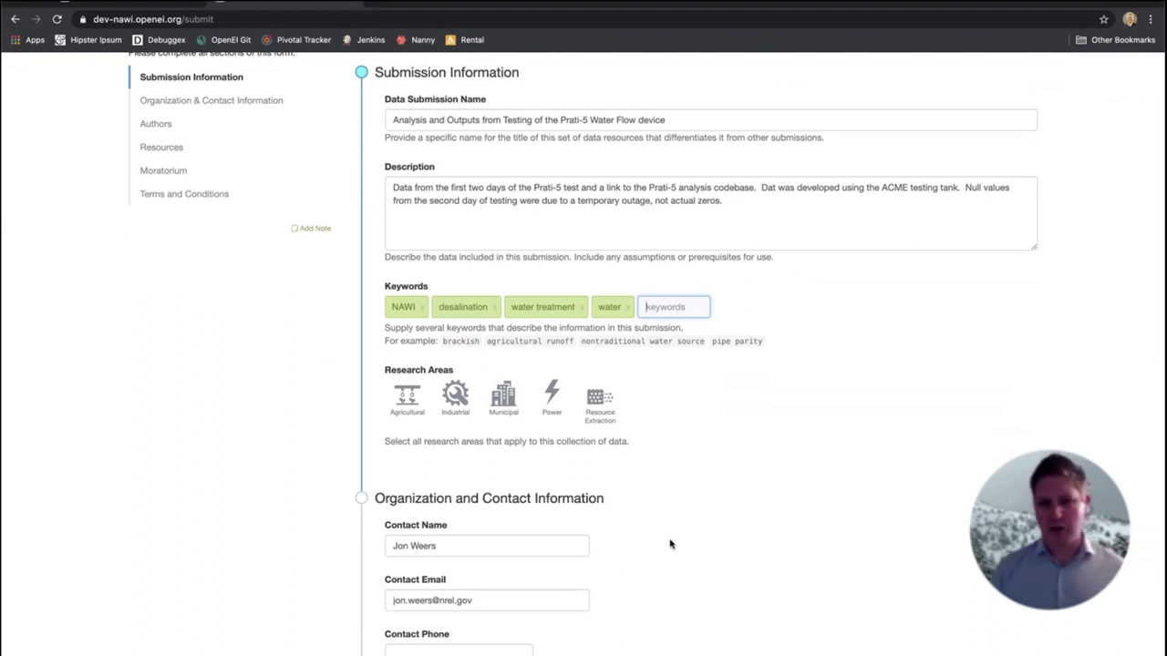
type("test")
key("Return")
type("t")
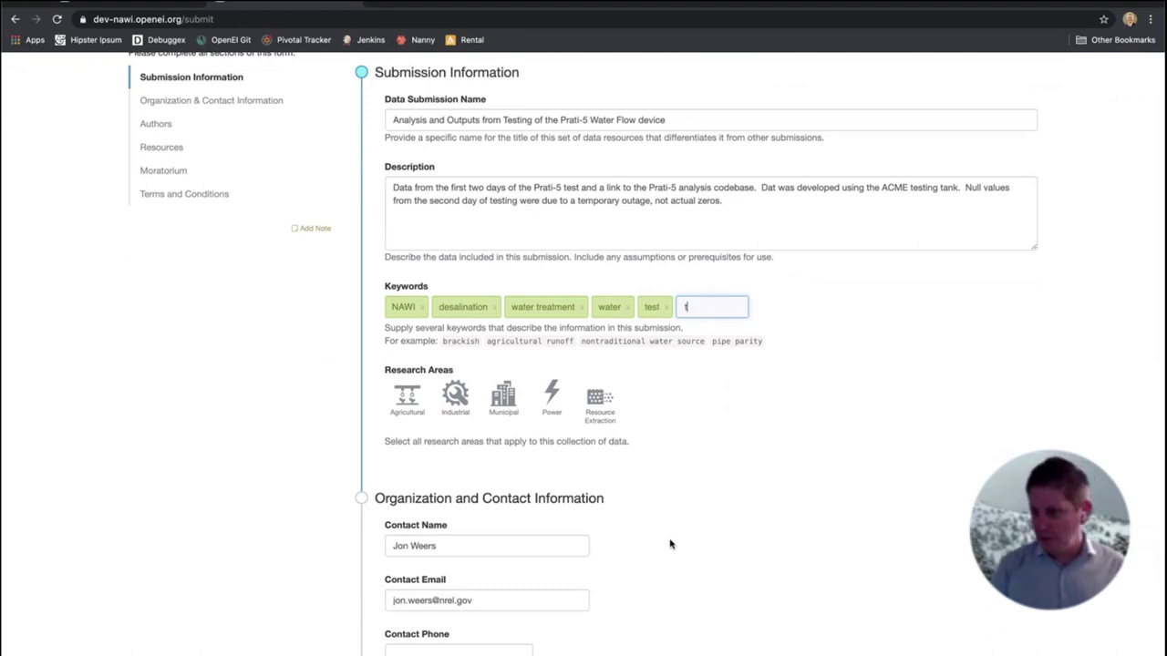
type("ank")
key("Return")
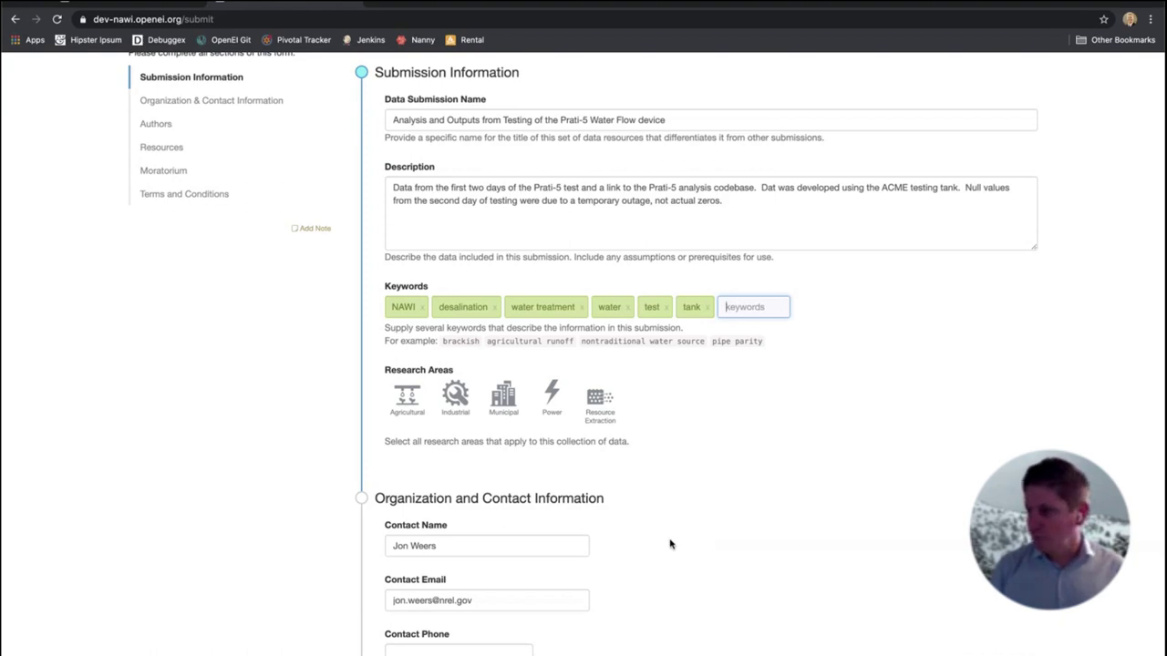
type("Part")
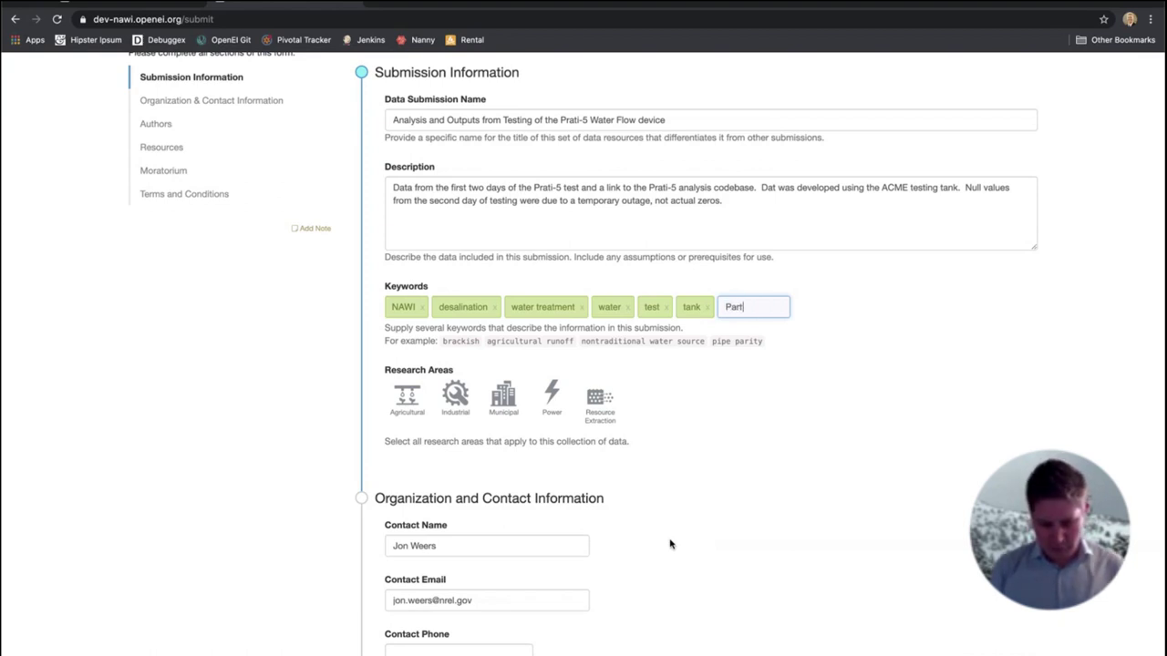
type("i-5")
key("Return")
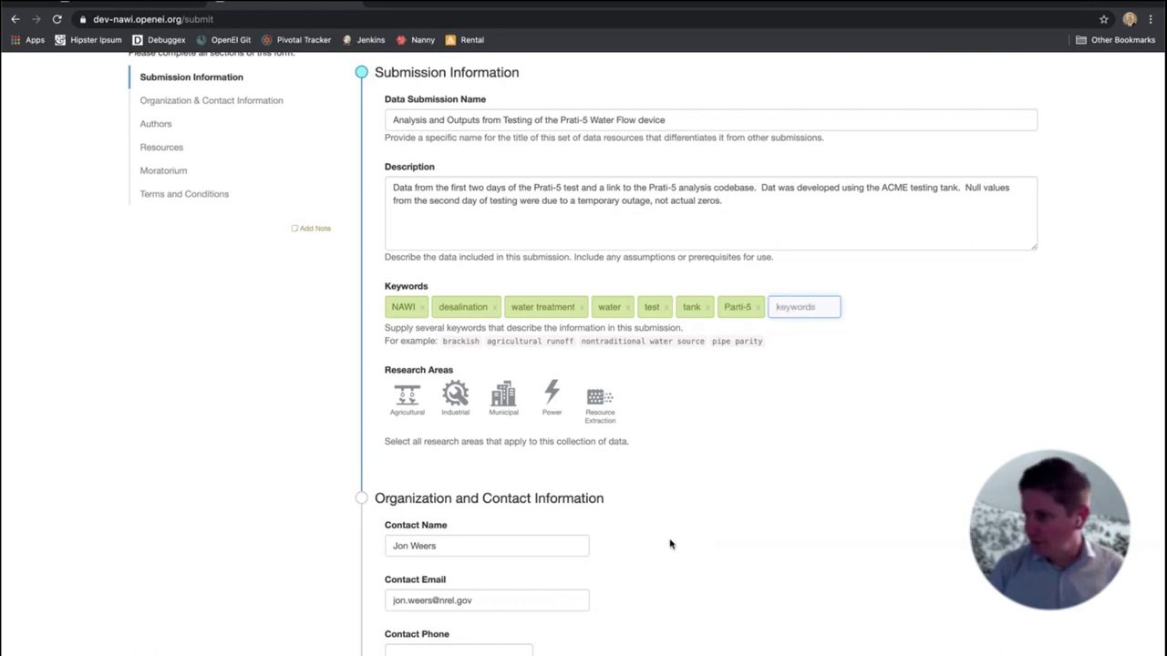
type("flo")
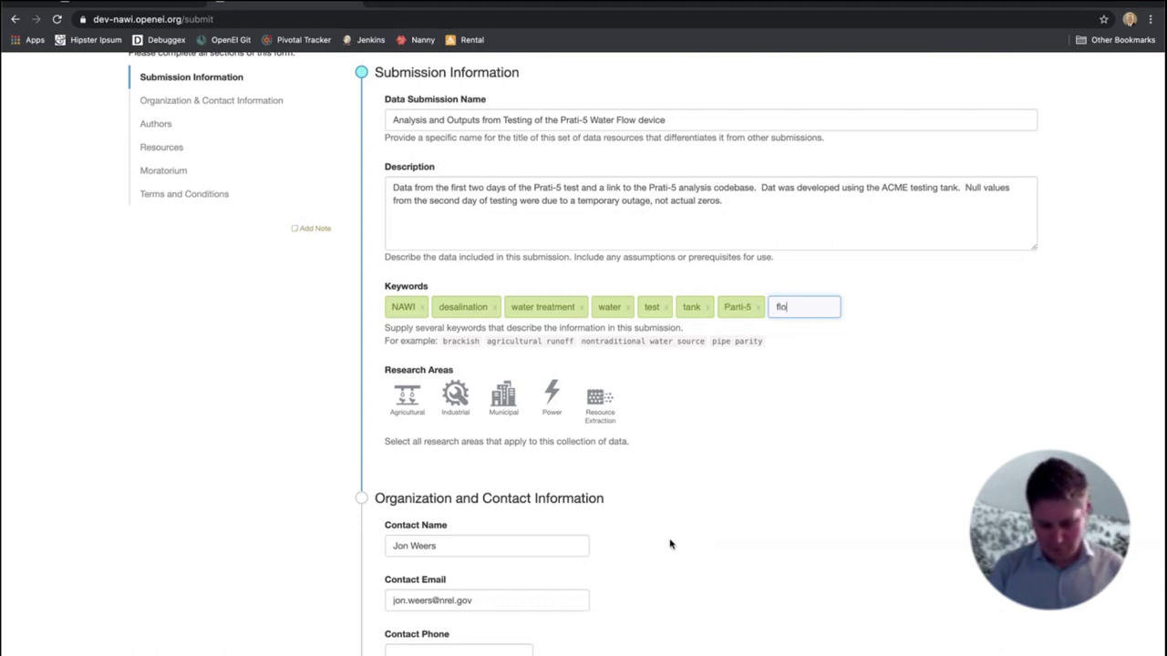
type("w")
key("Return")
type("flow test")
key("Return")
Remove the test keyword tag and re-add test at the end of the list
type("gl")
key("BackSpace")
key("BackSpace")
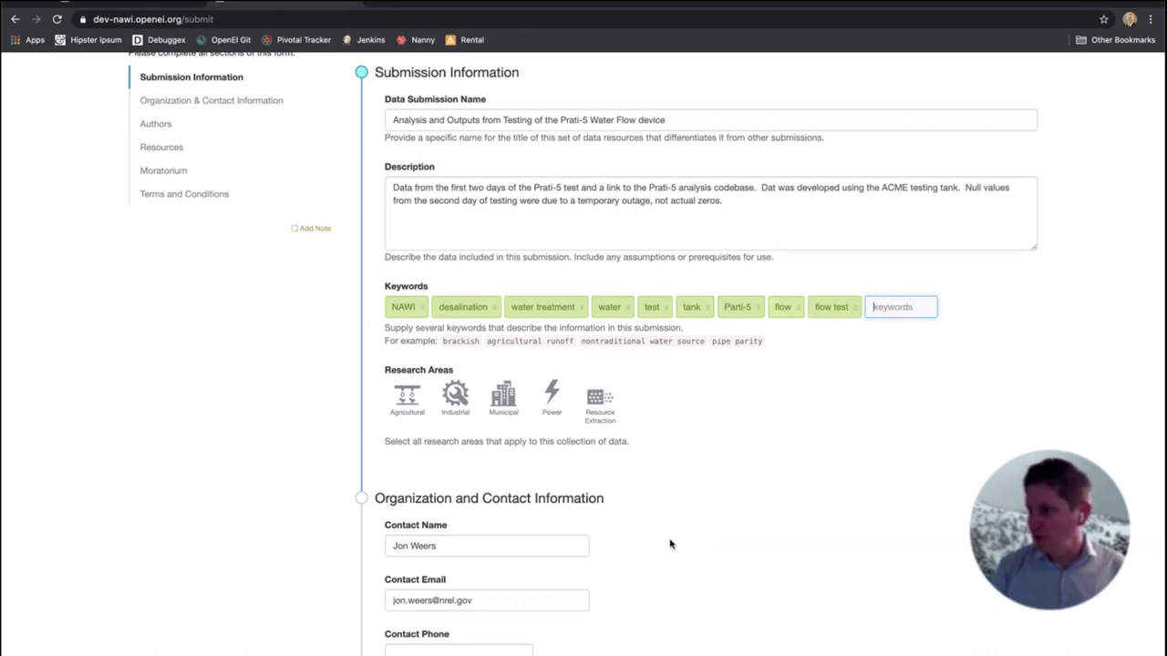
left_click(666, 307)
left_click(873, 301)
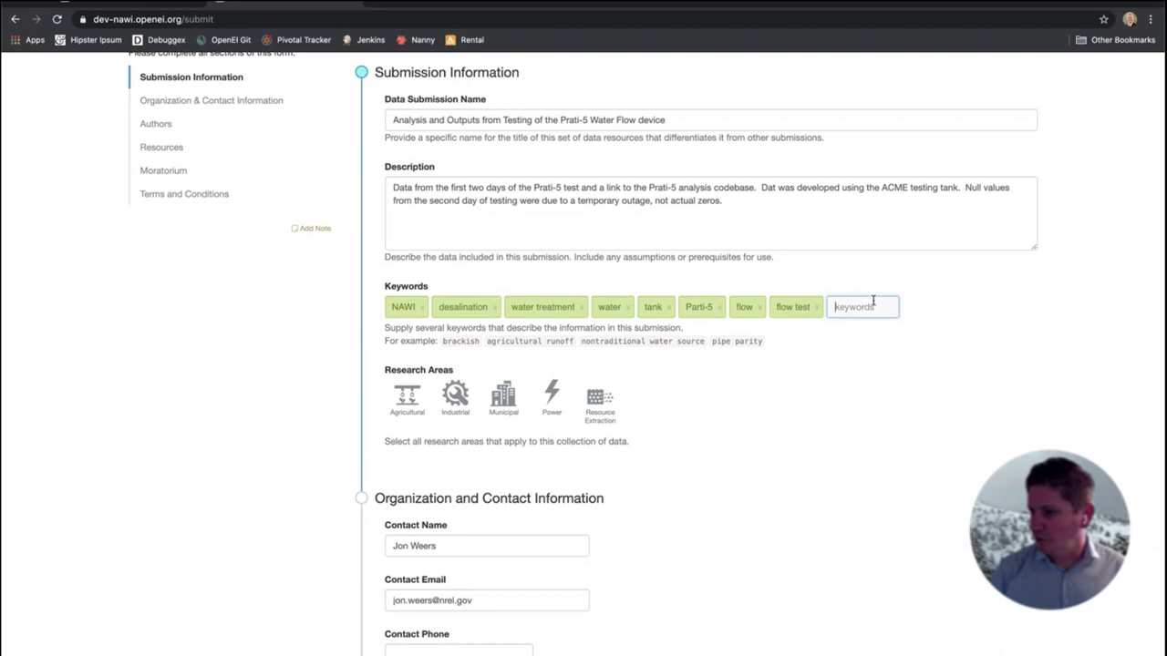
type("test")
key("BackSpace")
key("BackSpace")
key("BackSpace")
key("BackSpace")
type("test")
key("Return")
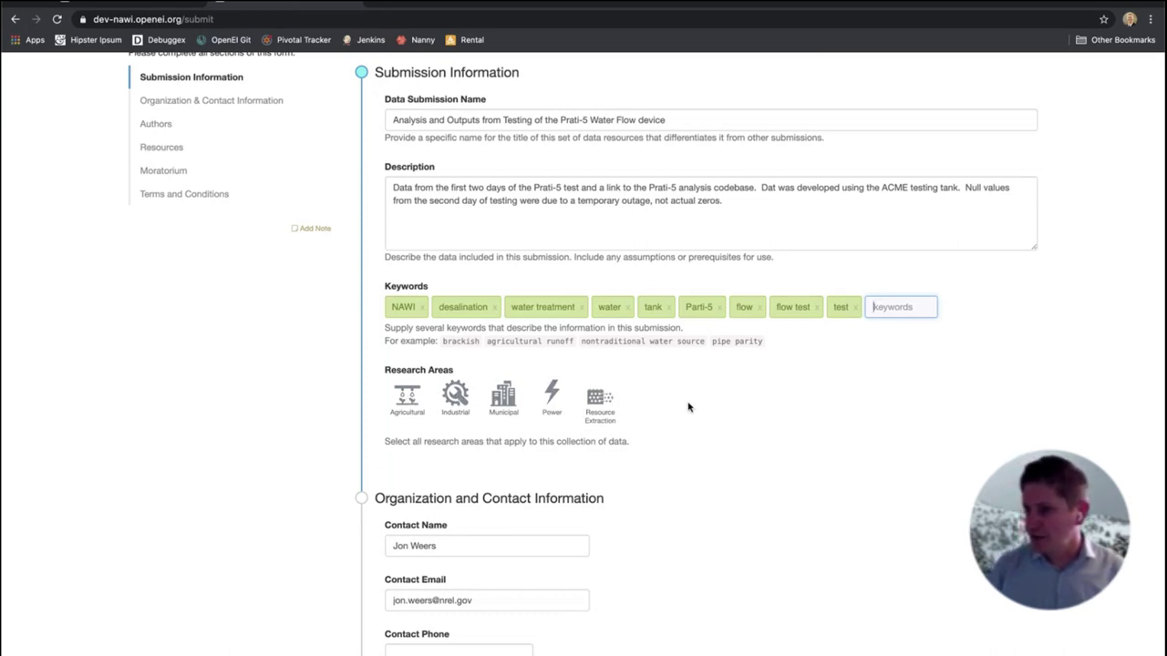
Choose Municipal under Research Areas and review the contact section below
left_click(500, 394)
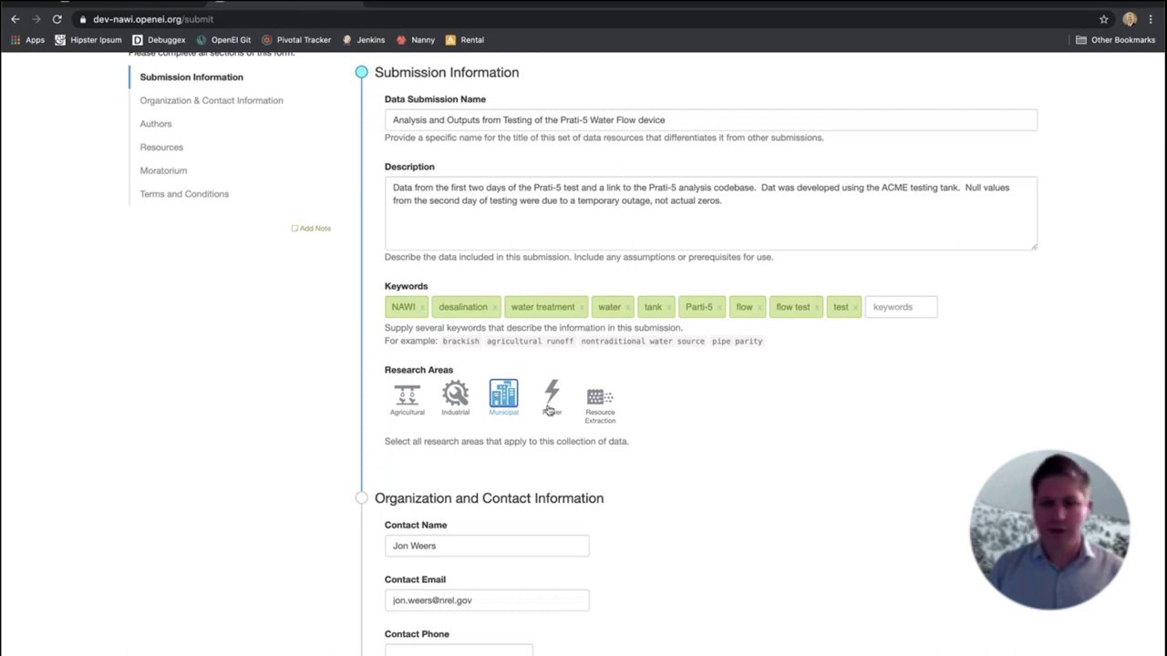
scroll(711, 513, "down", 1)
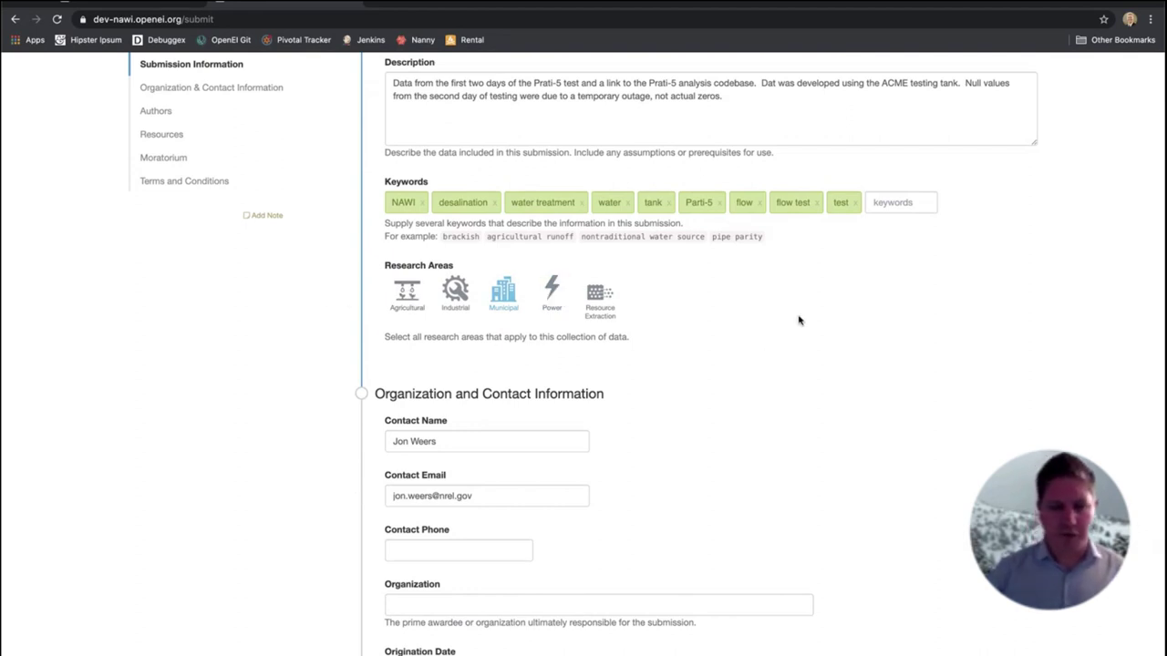
scroll(799, 310, "up", 1)
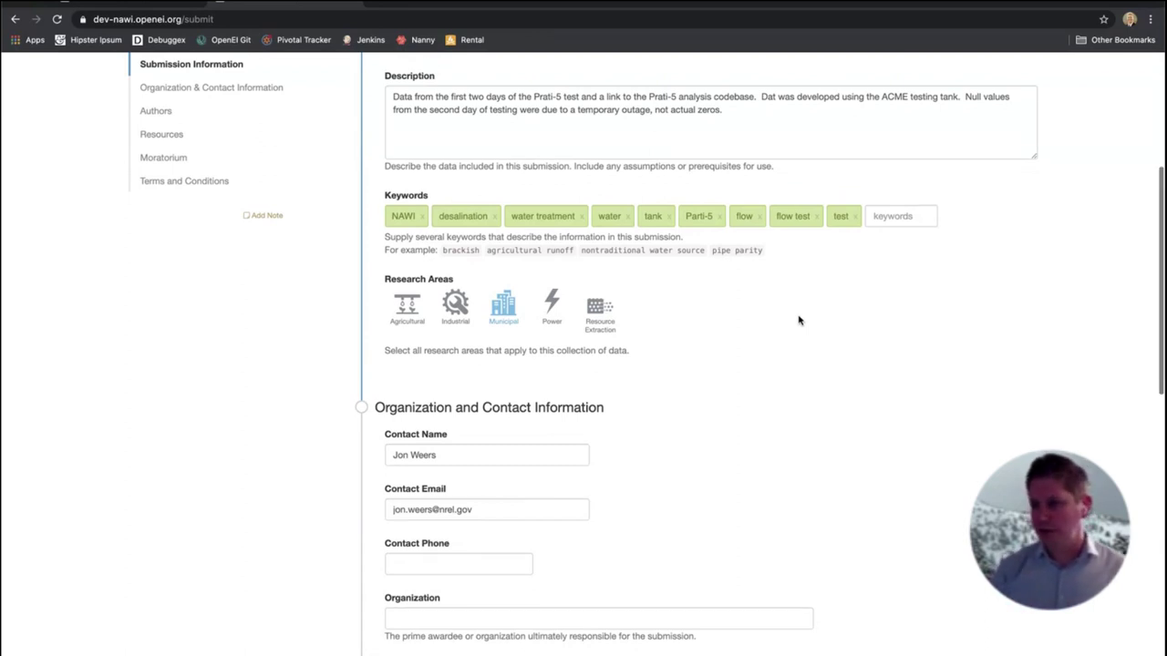
left_click(875, 216)
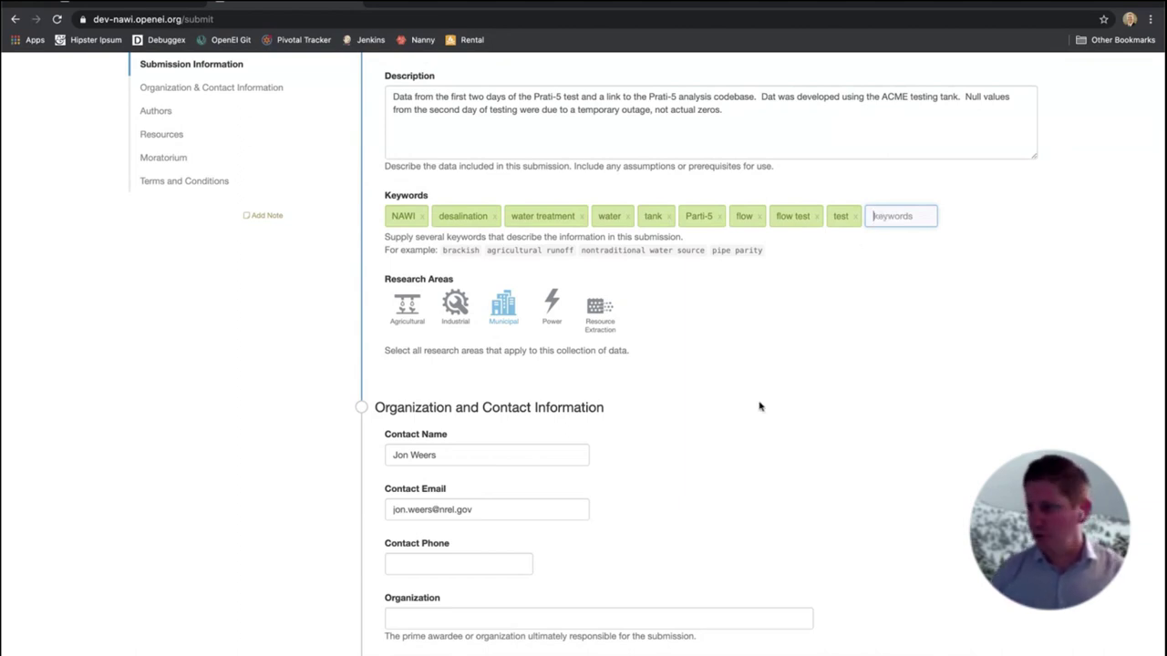
scroll(750, 429, "down", 3)
Fill Organization with National Renewable Energy Laboratory from a saved entry and clear the contact phone
left_click(575, 401)
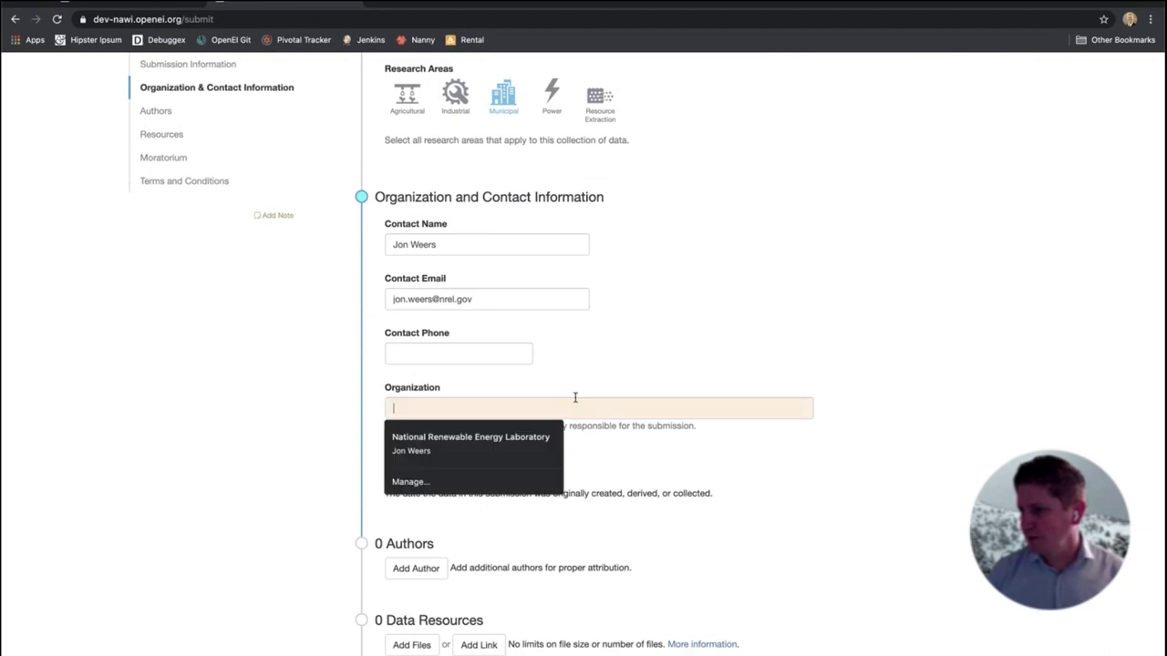
left_click(478, 437)
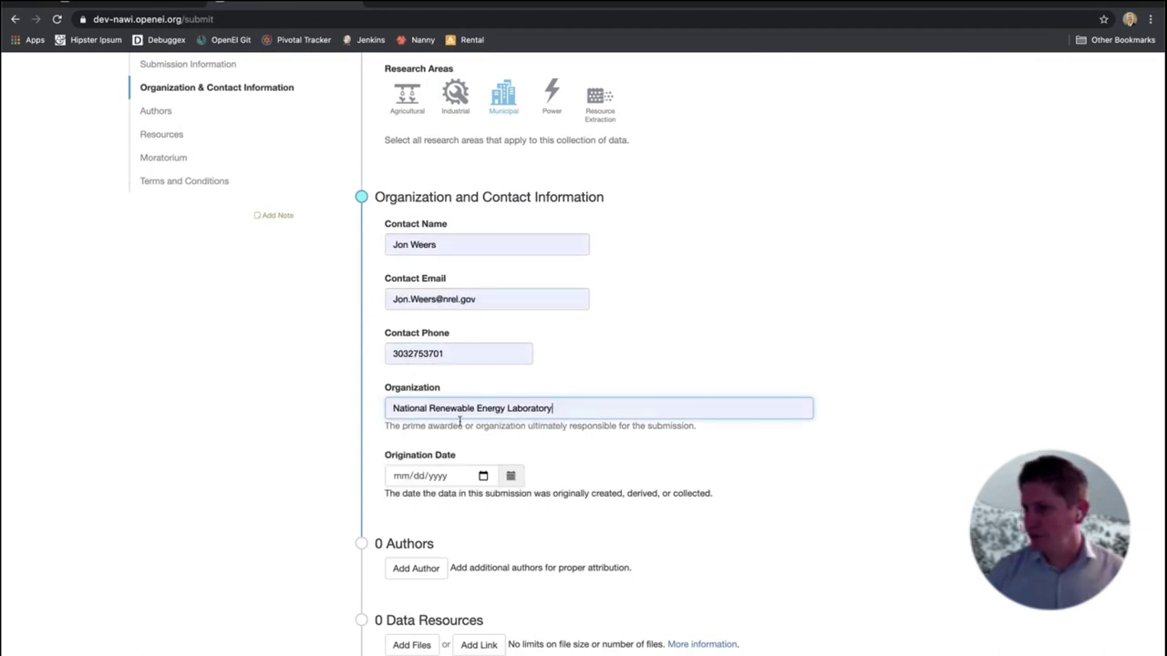
scroll(919, 294, "up", 1)
scroll(919, 295, "up", 8)
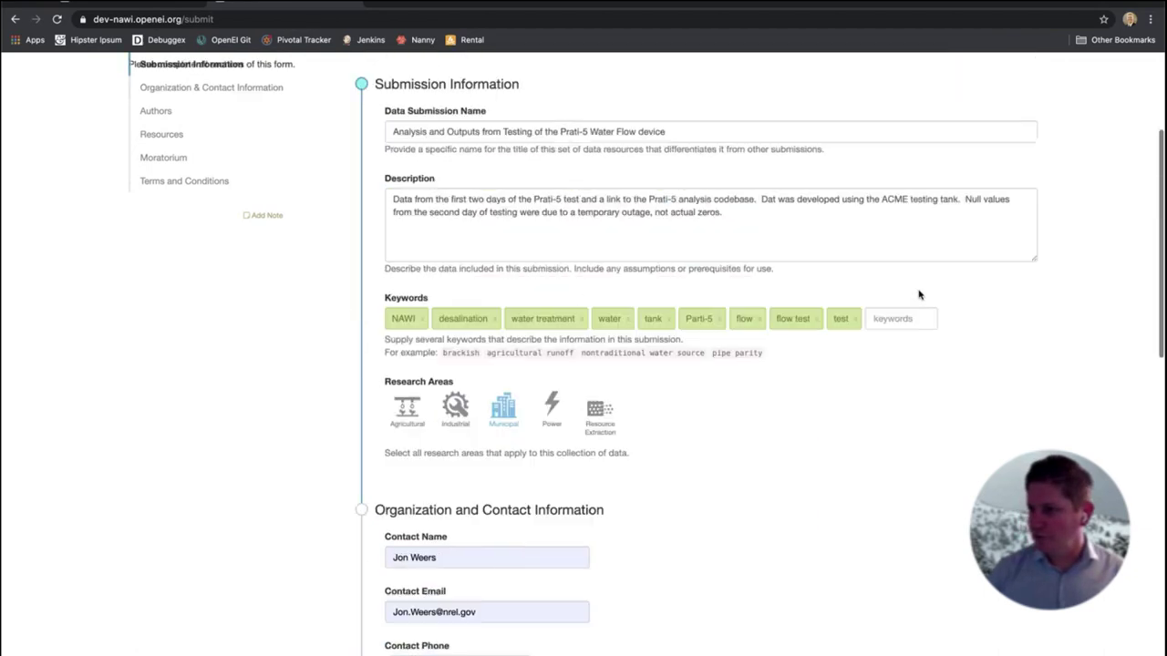
scroll(898, 435, "down", 10)
scroll(898, 435, "up", 1)
left_click(501, 317)
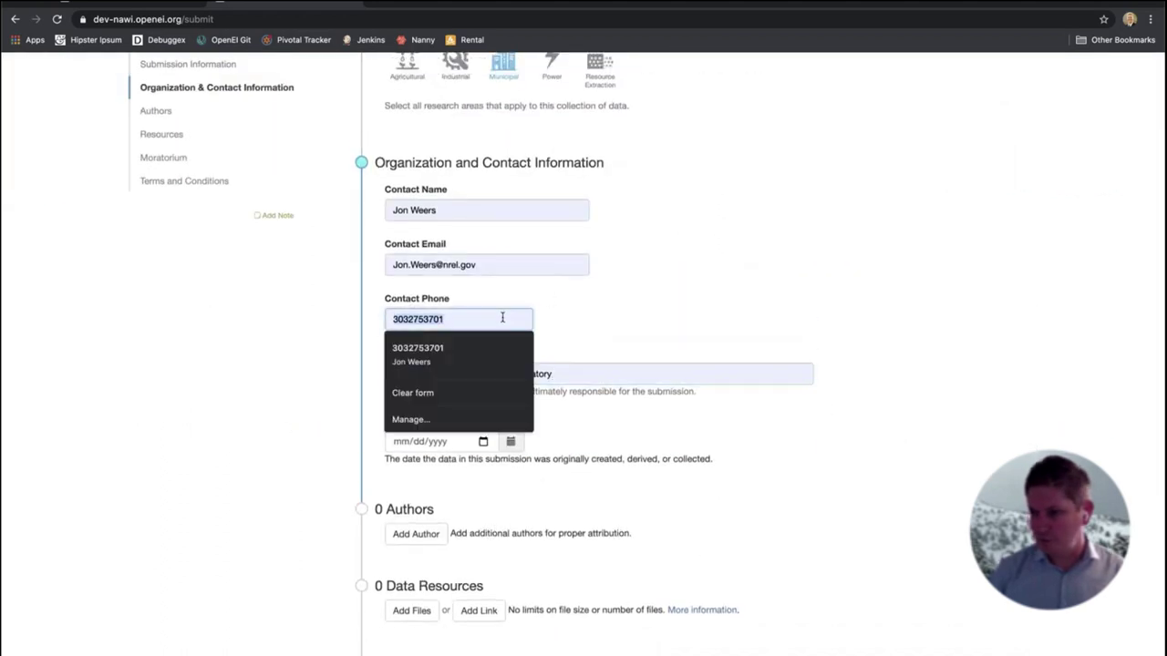
key("Escape")
Type a different contact name, then undo it to keep the original contact
left_click(460, 211)
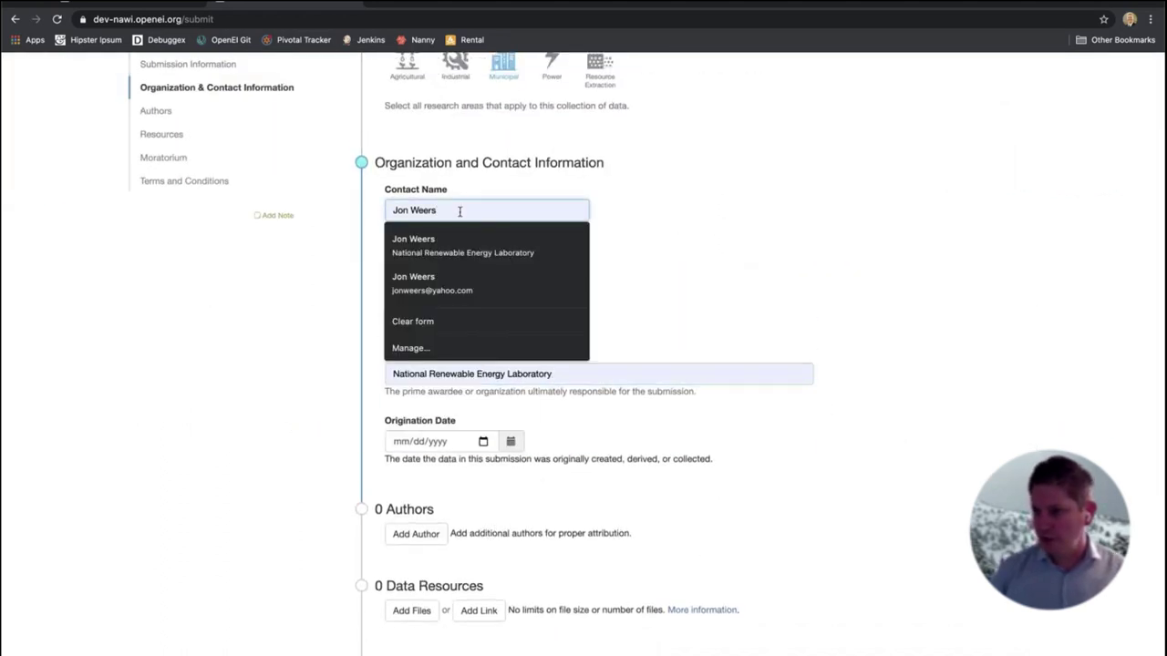
key("super+a")
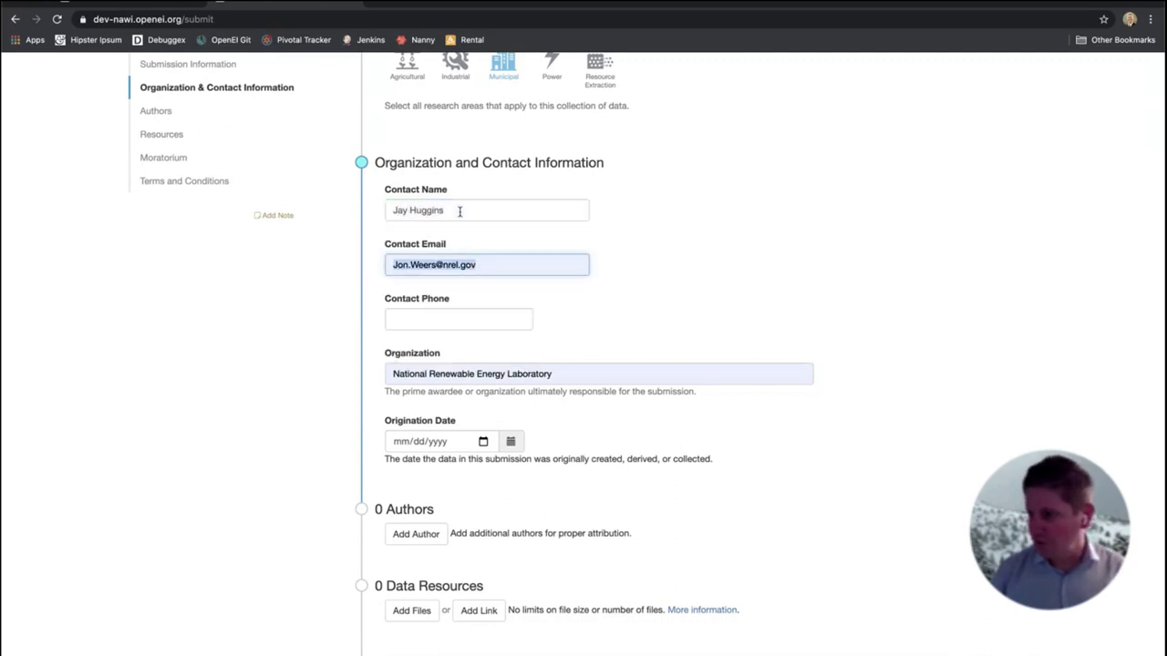
key("super+z")
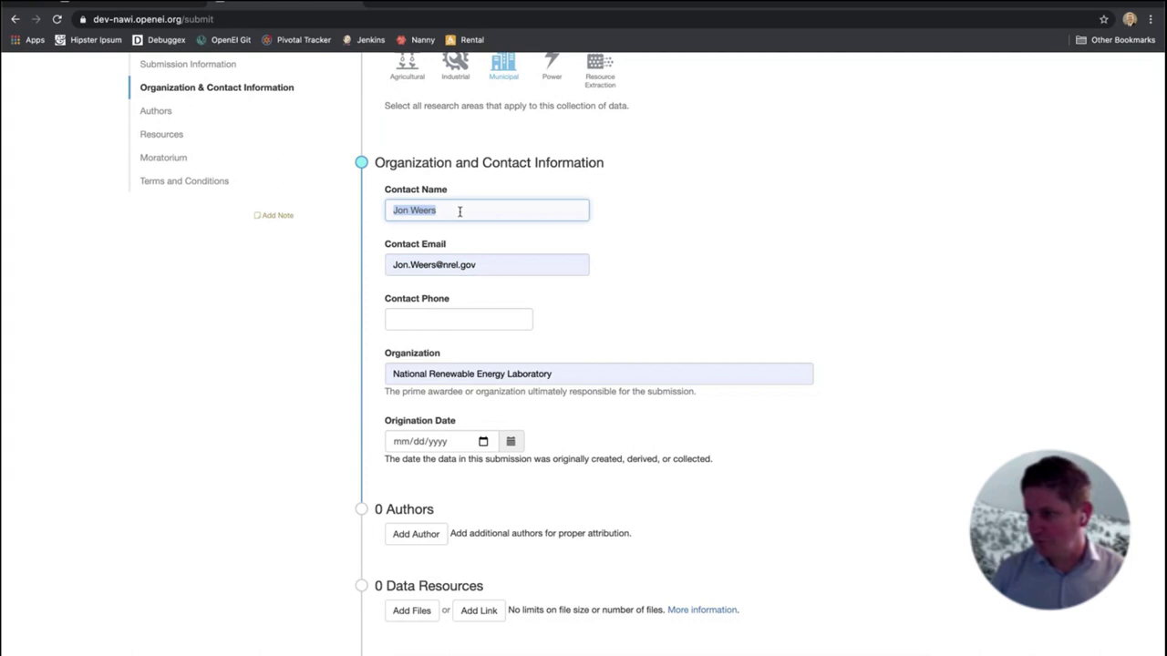
left_click(459, 211)
left_click(756, 265)
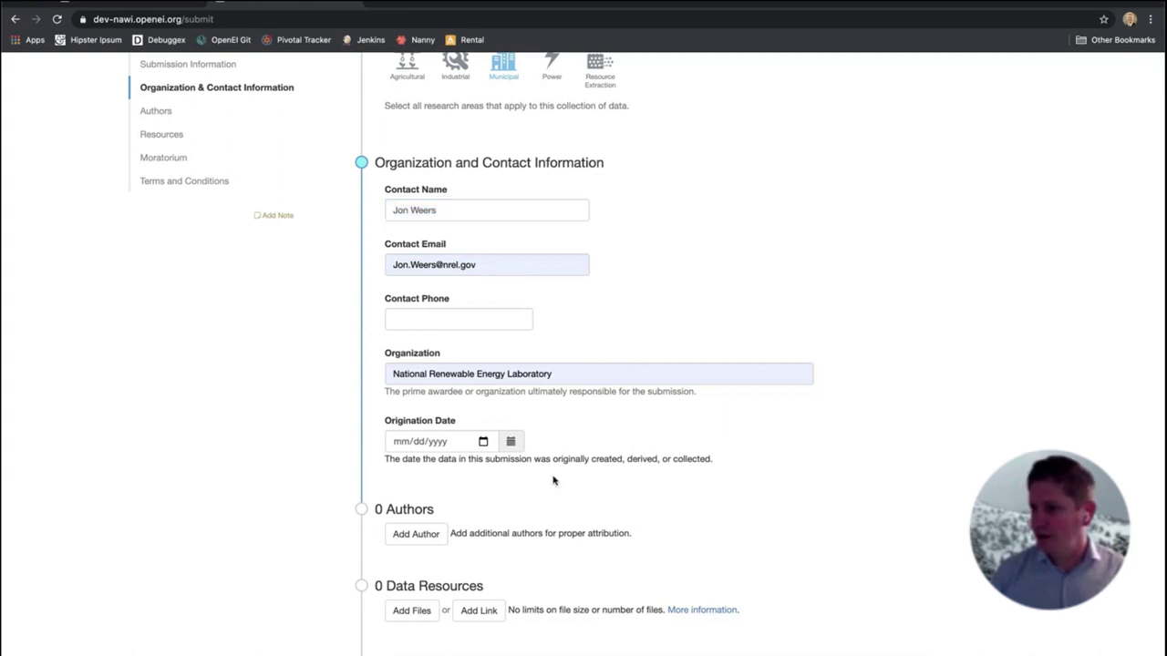
Pick December 1, 2020 in the Origination Date calendar and scroll down the form
left_click(441, 442)
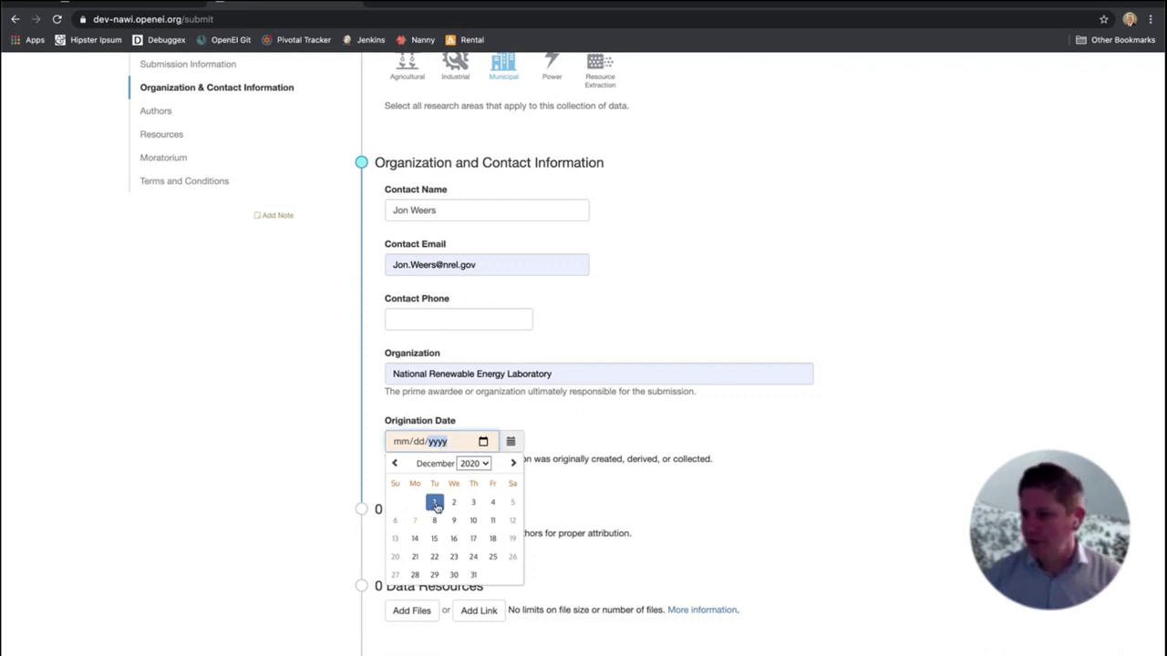
left_click(435, 502)
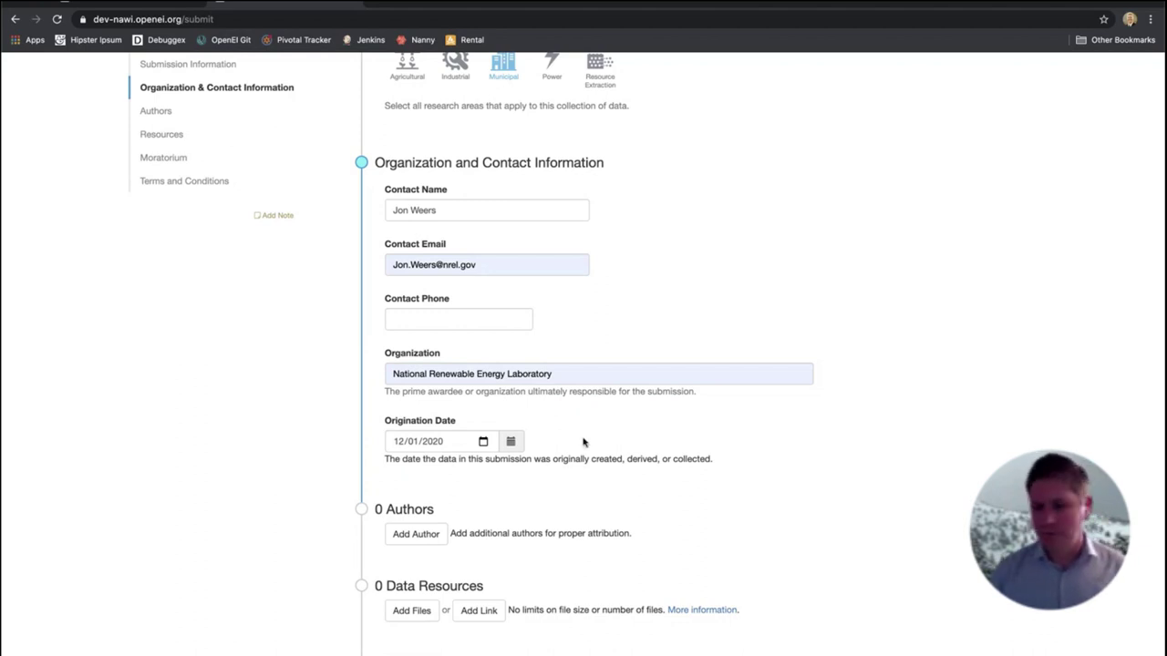
scroll(560, 486, "down", 3)
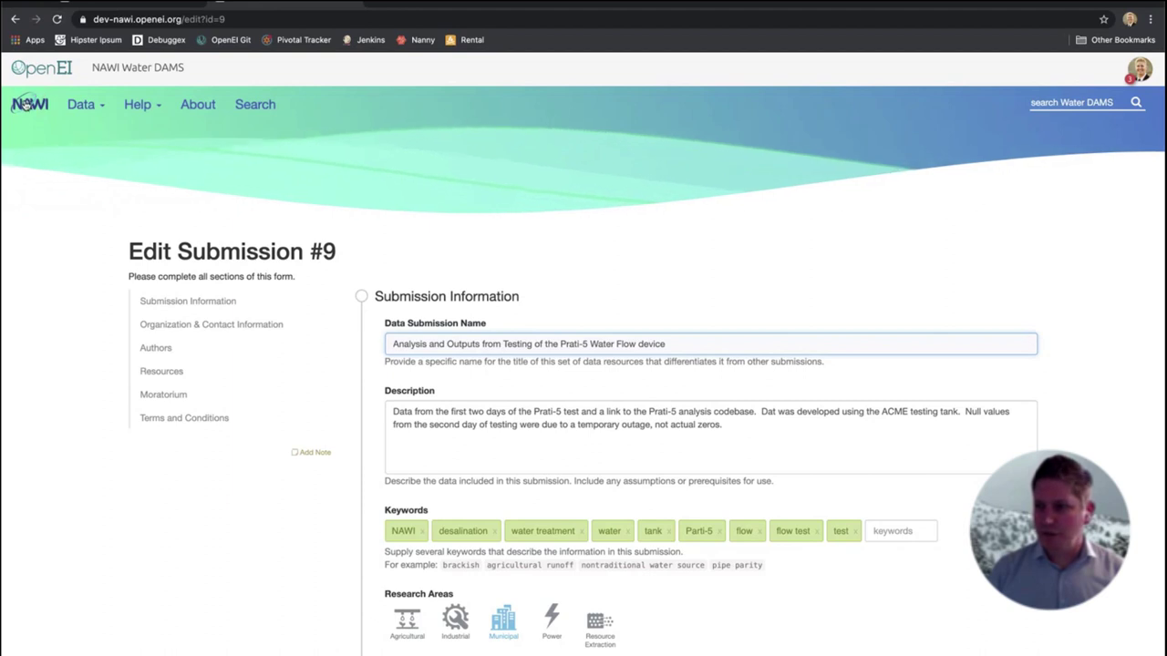
Go back to the Water DAMS Repository home page through the NAWI logo
left_click(55, 73)
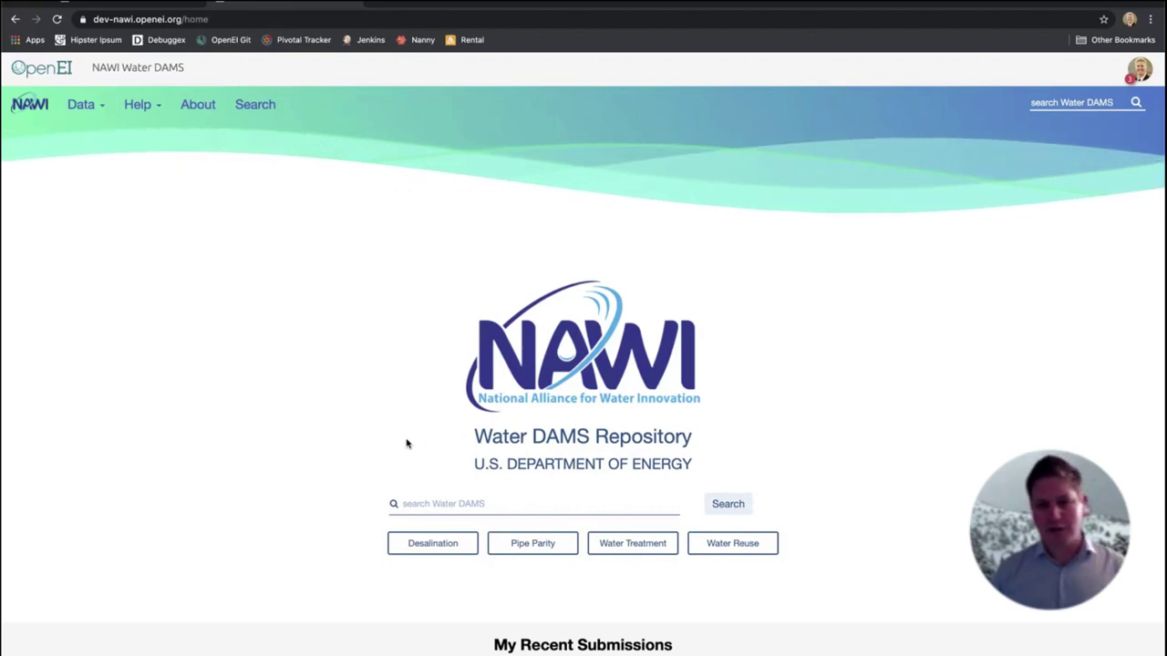
scroll(304, 456, "down", 3)
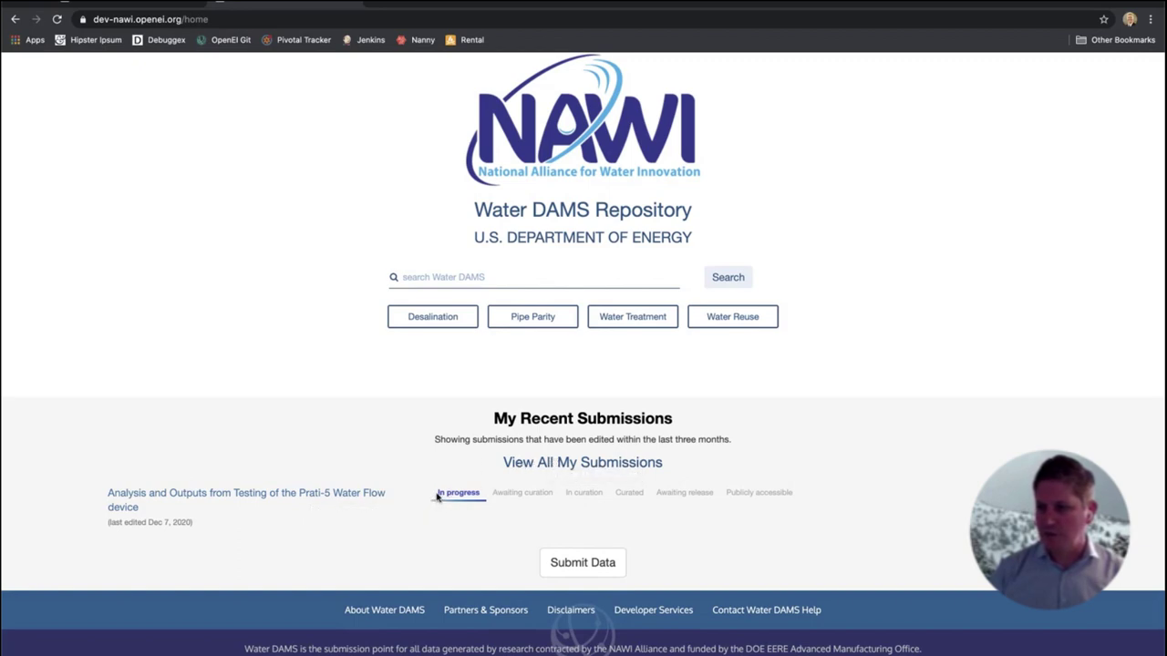
scroll(437, 496, "up", 5)
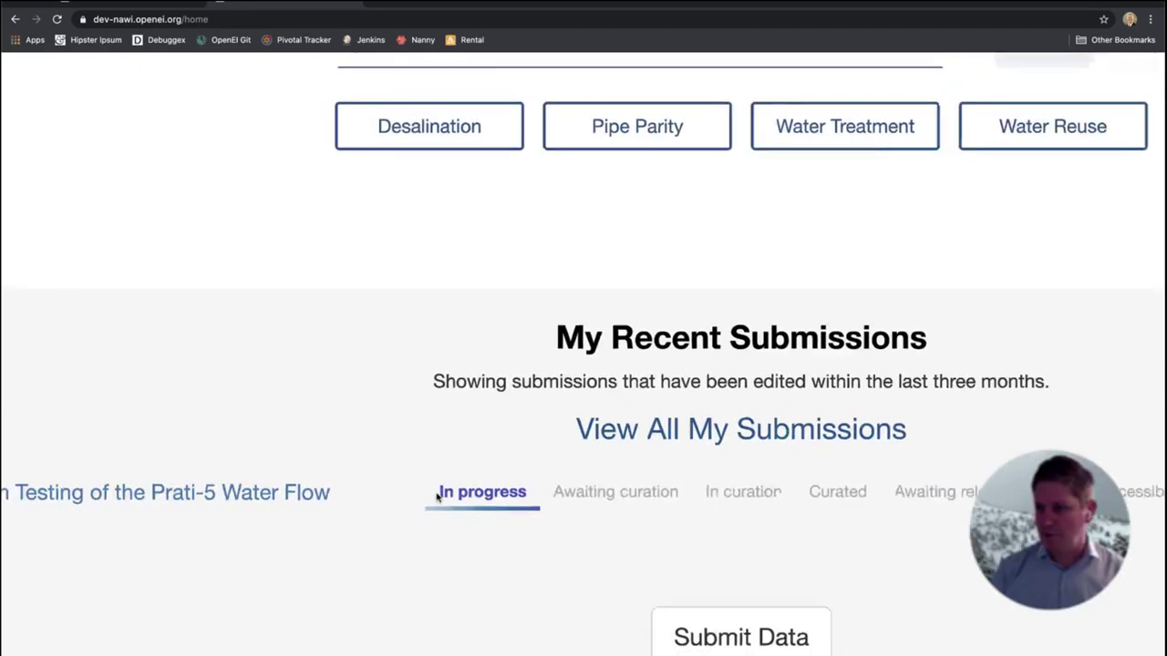
scroll(605, 534, "right", 3)
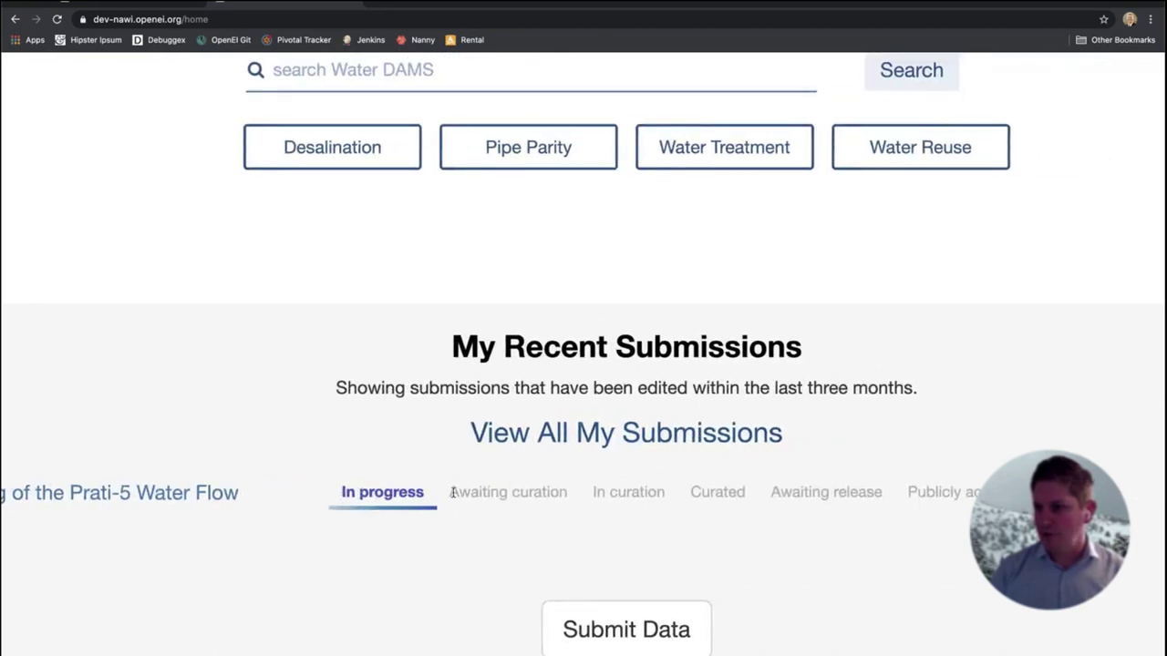
left_click_drag(450, 492, 571, 492)
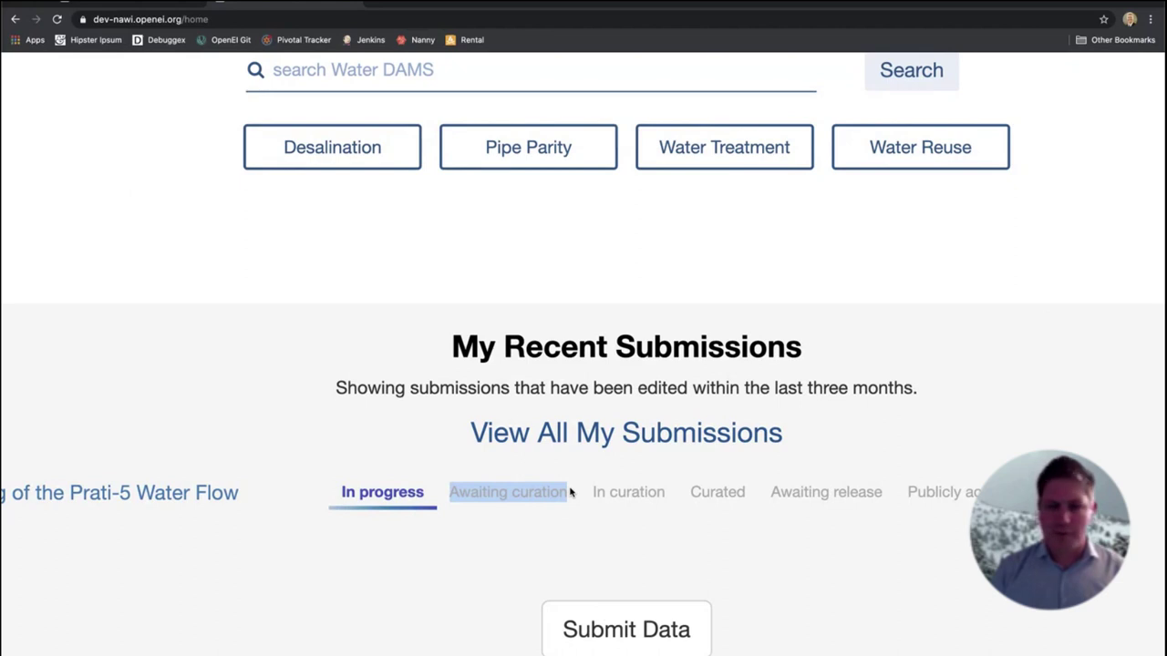
double_click(472, 495)
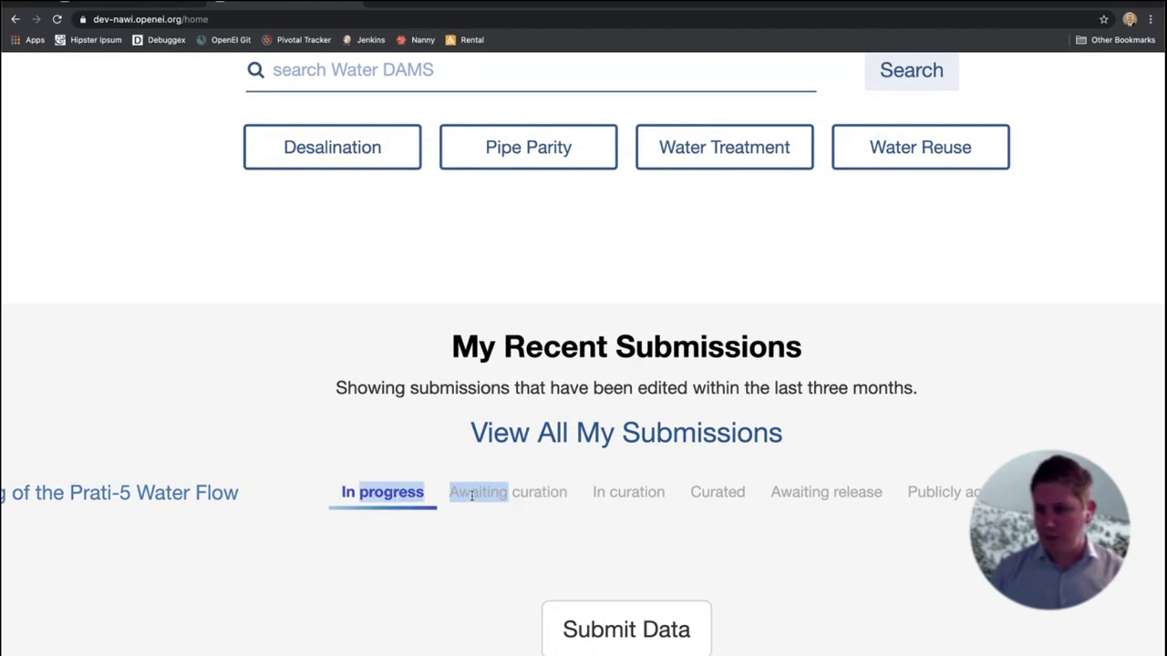
left_click_drag(625, 494, 803, 493)
left_click(727, 488)
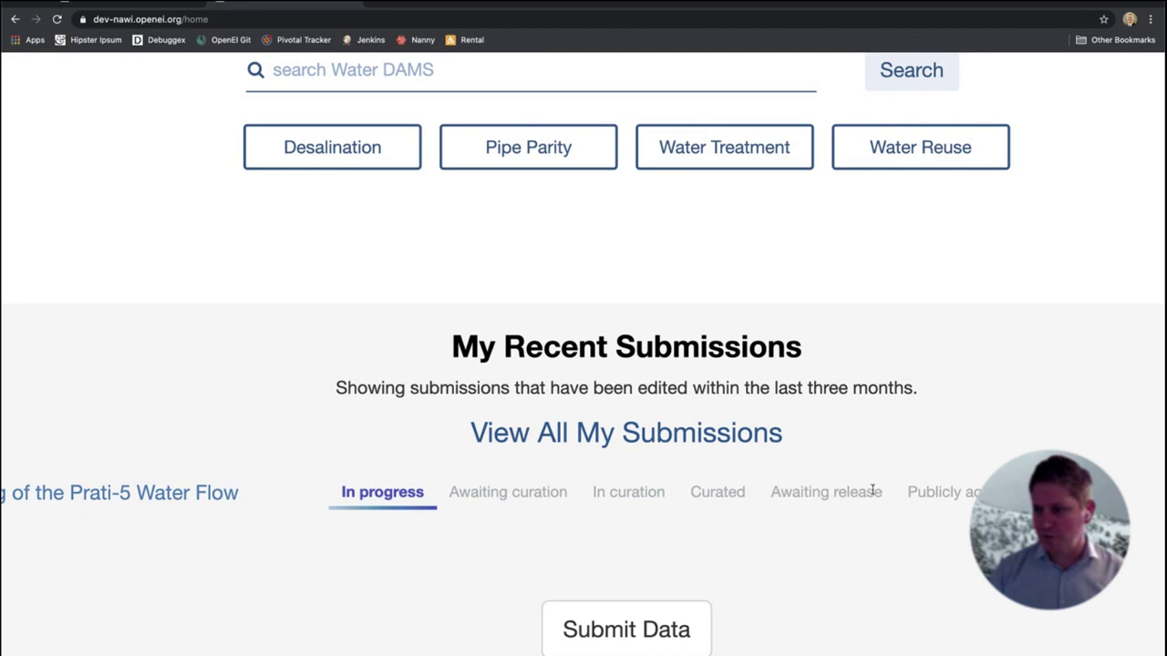
left_click_drag(873, 490, 989, 492)
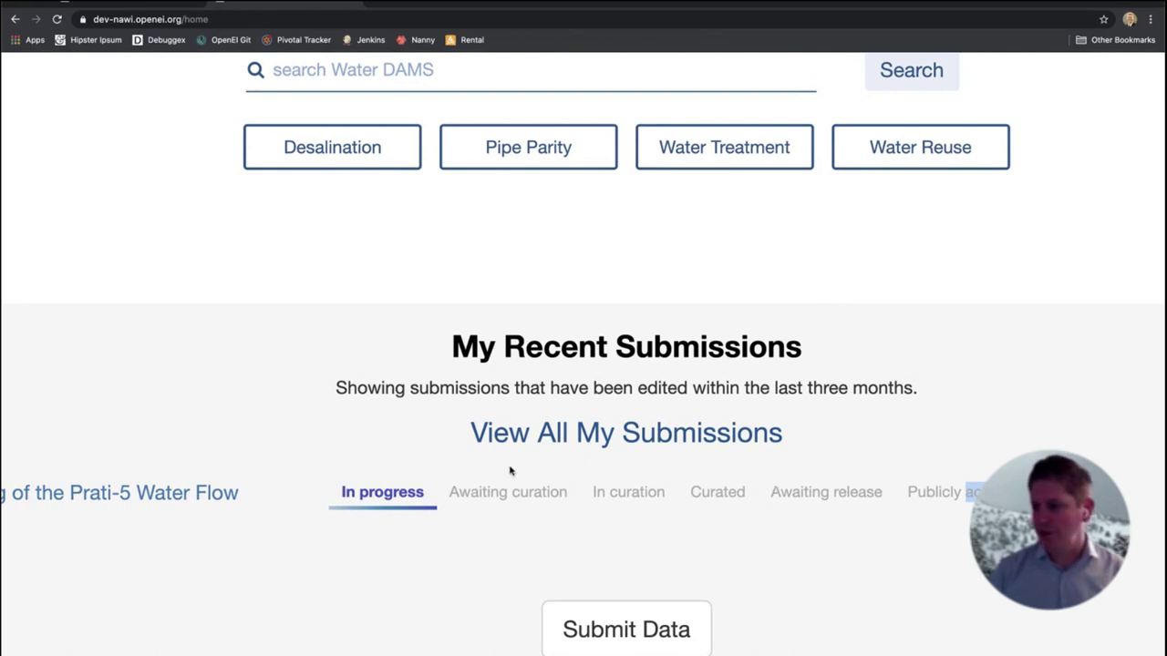
left_click_drag(910, 491, 974, 492)
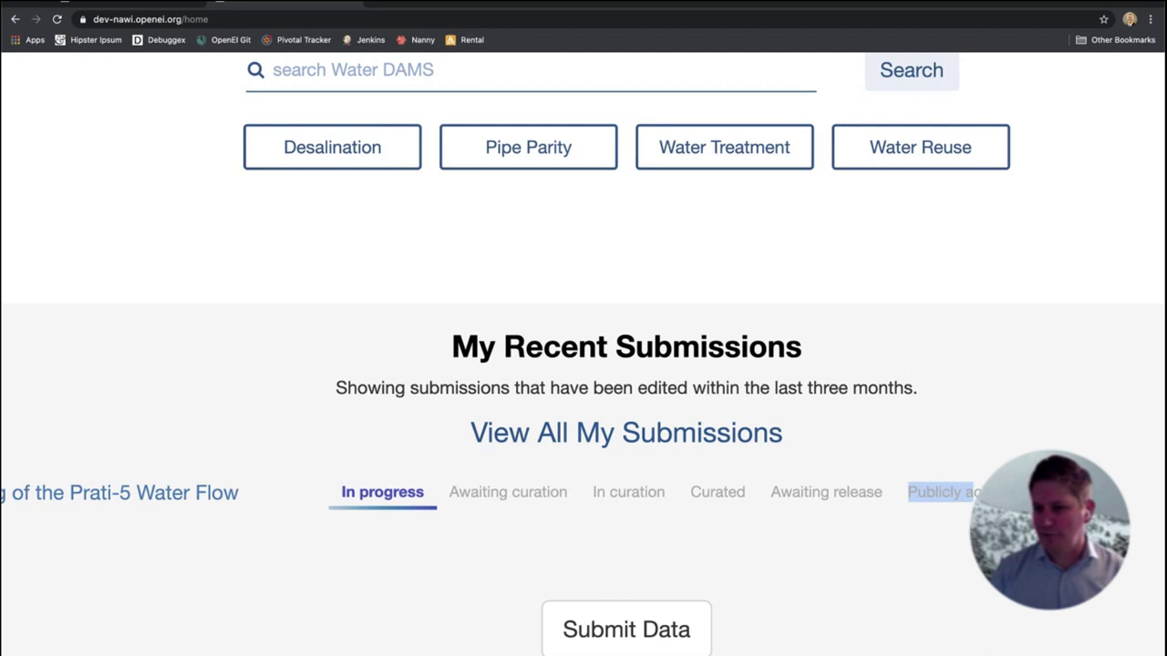
left_click(493, 536)
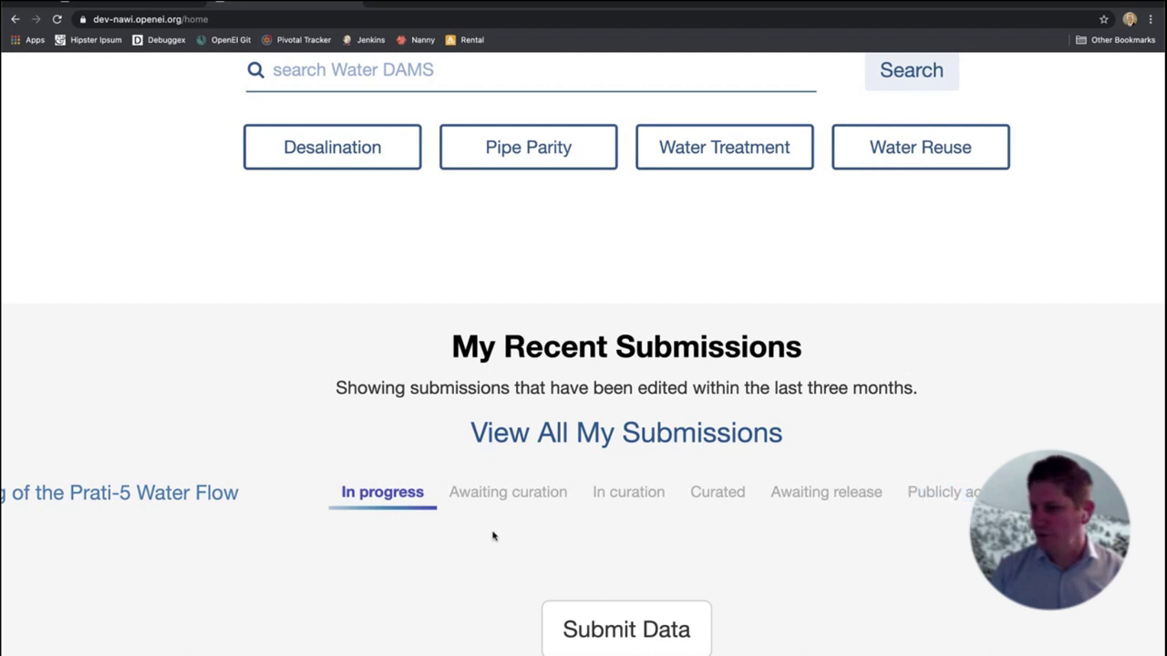
key("super+0")
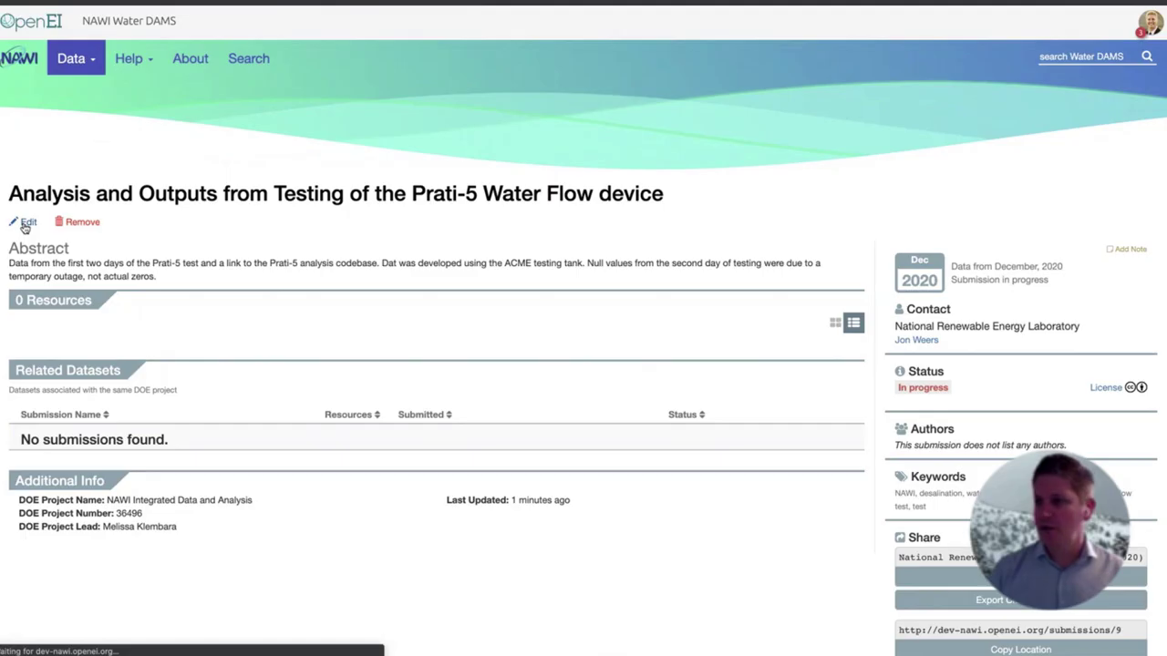
Open Edit Submission #9 from the recent submissions and scroll down its form
left_click(19, 150)
scroll(643, 246, "down", 10)
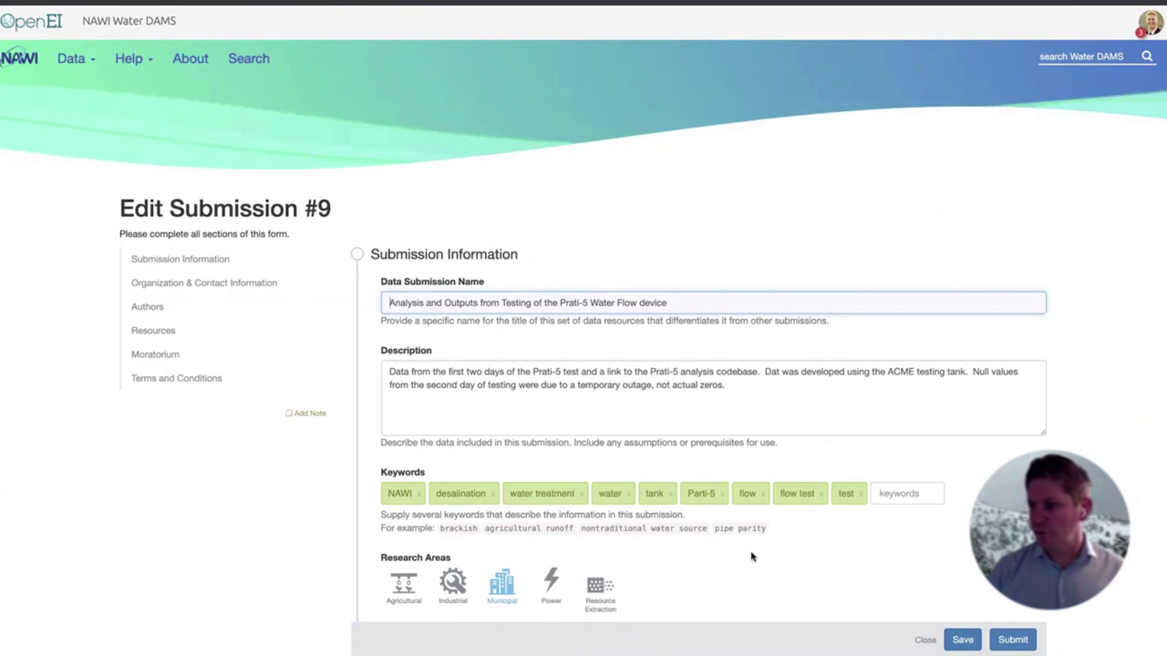
scroll(751, 556, "down", 1)
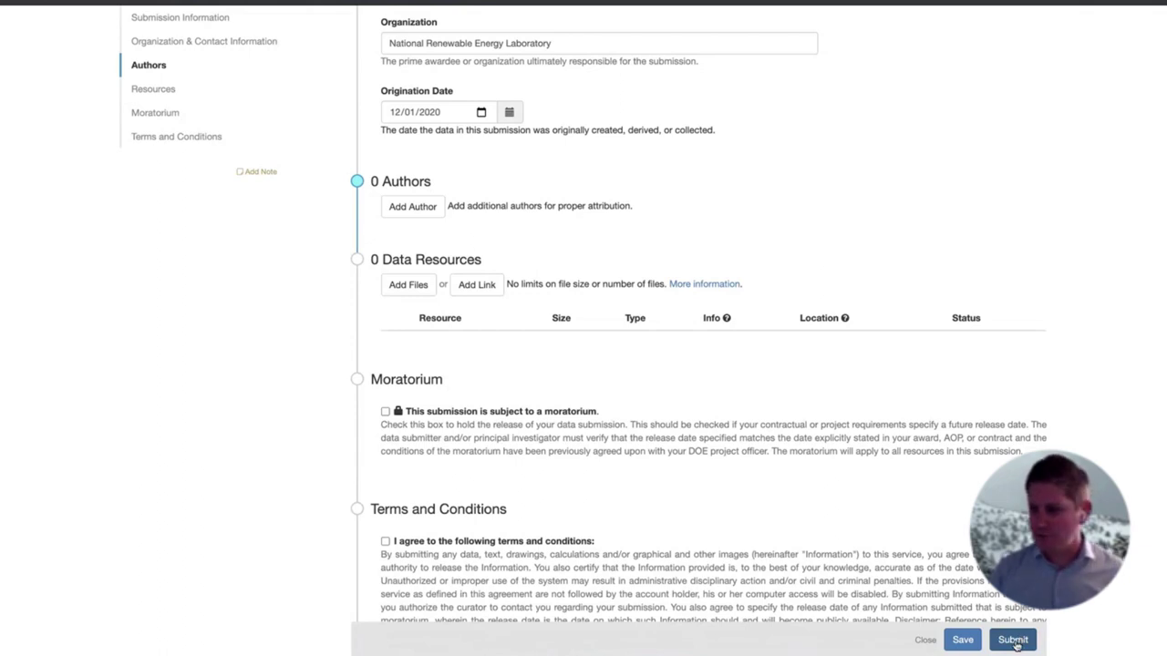
Agree to the terms and conditions and resubmit Submission #9, which reports authors are required
left_click(1013, 640)
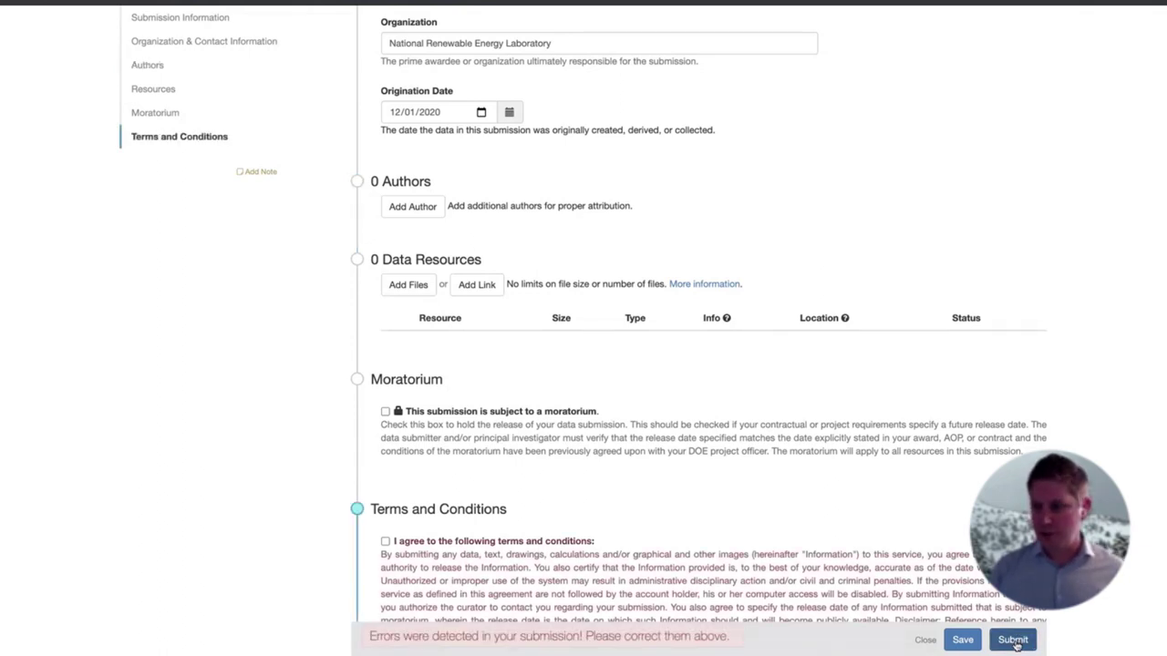
scroll(513, 438, "down", 2)
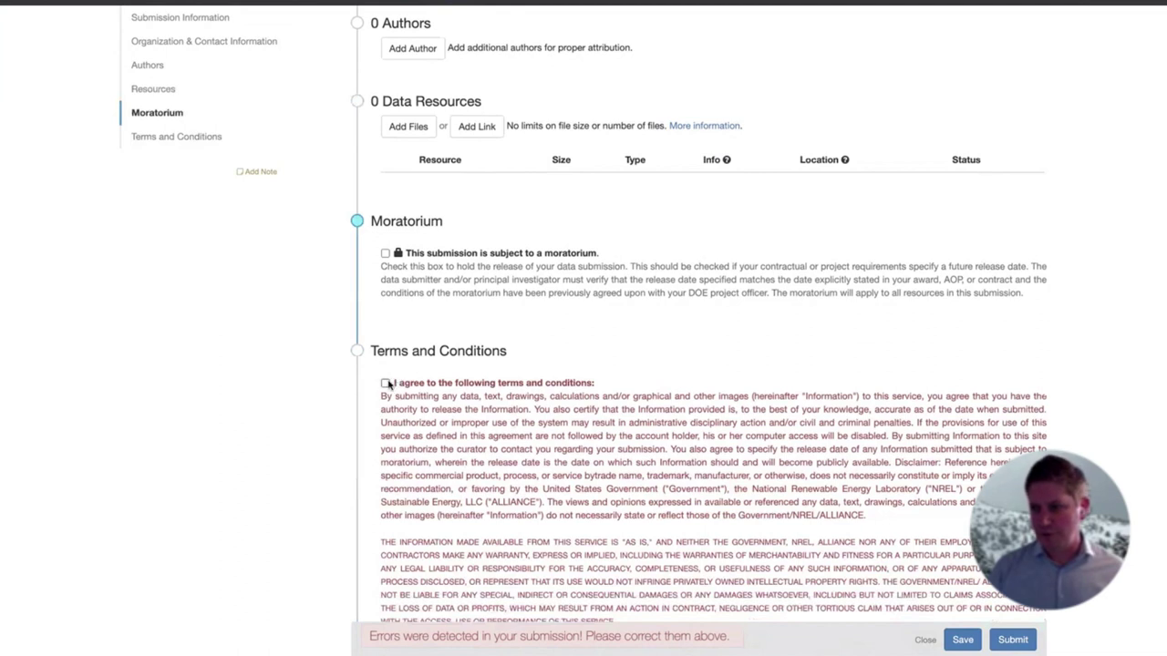
left_click(385, 384)
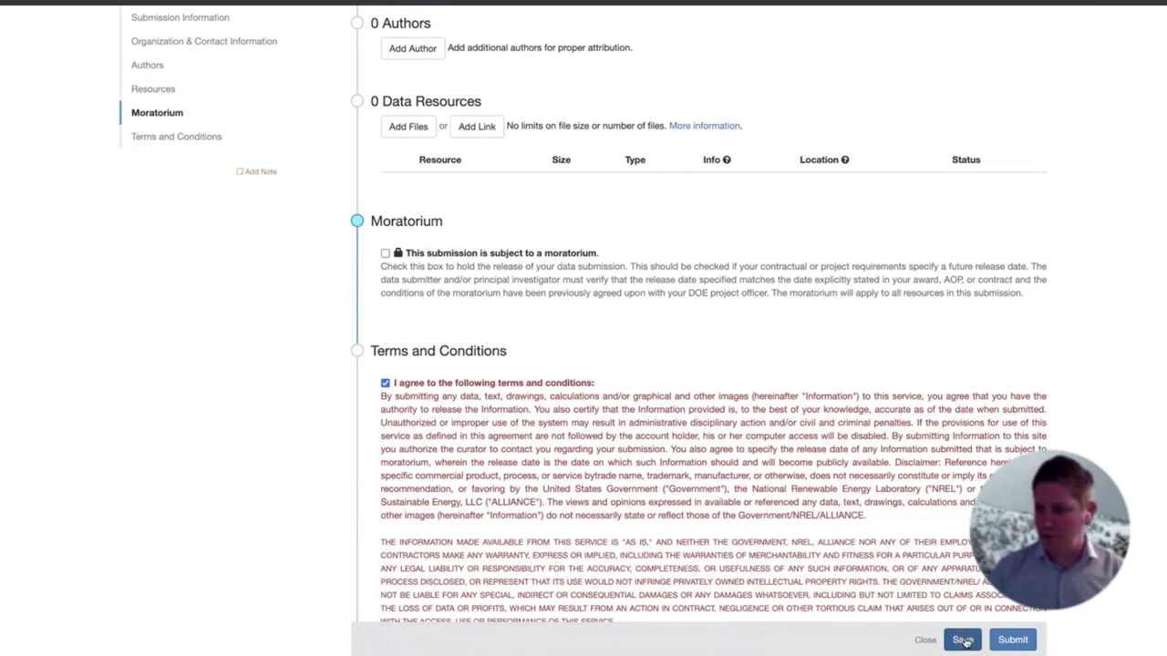
left_click(1012, 639)
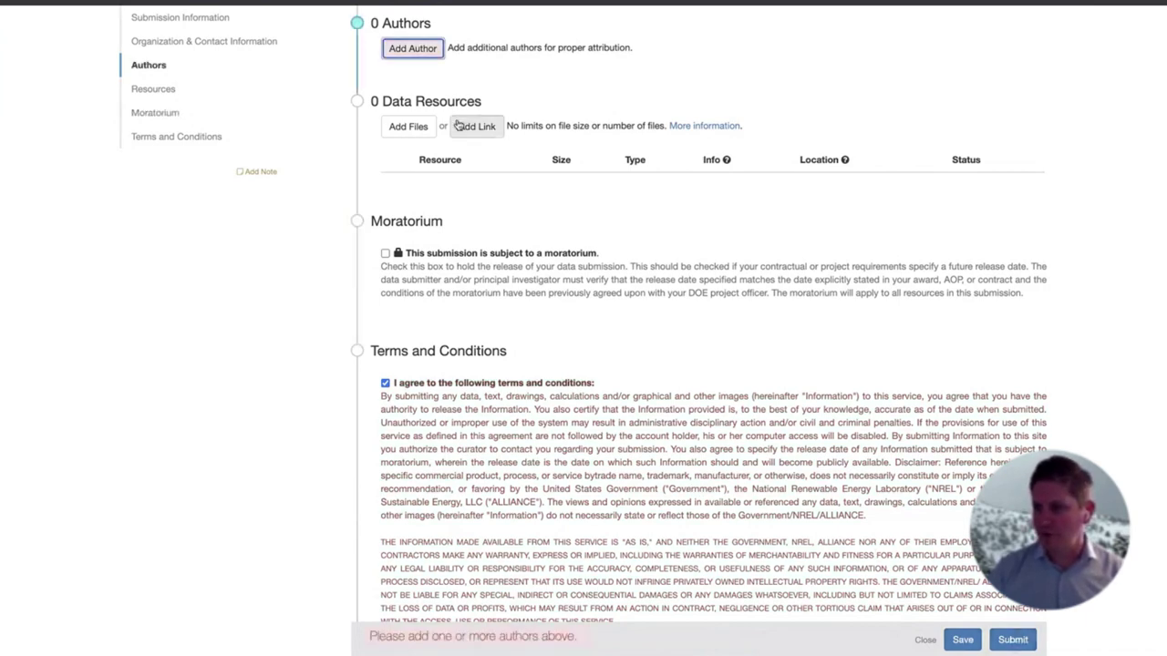
scroll(408, 53, "up", 2)
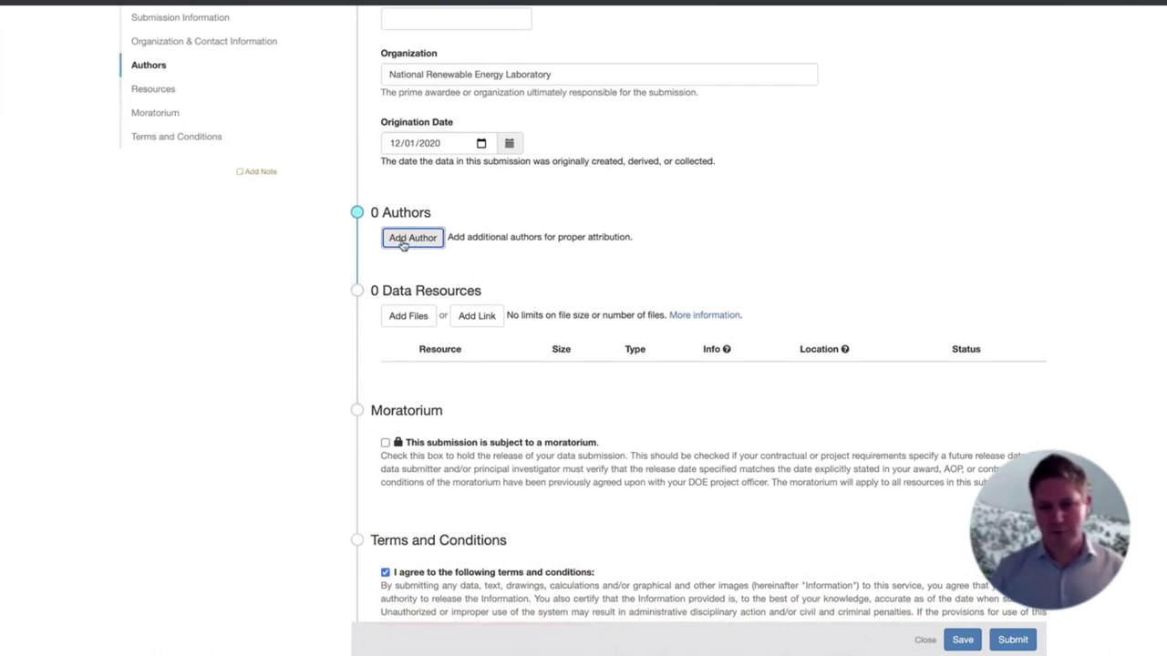
Add the pre-filled National Renewable Energy Laboratory author to the submission
left_click(410, 238)
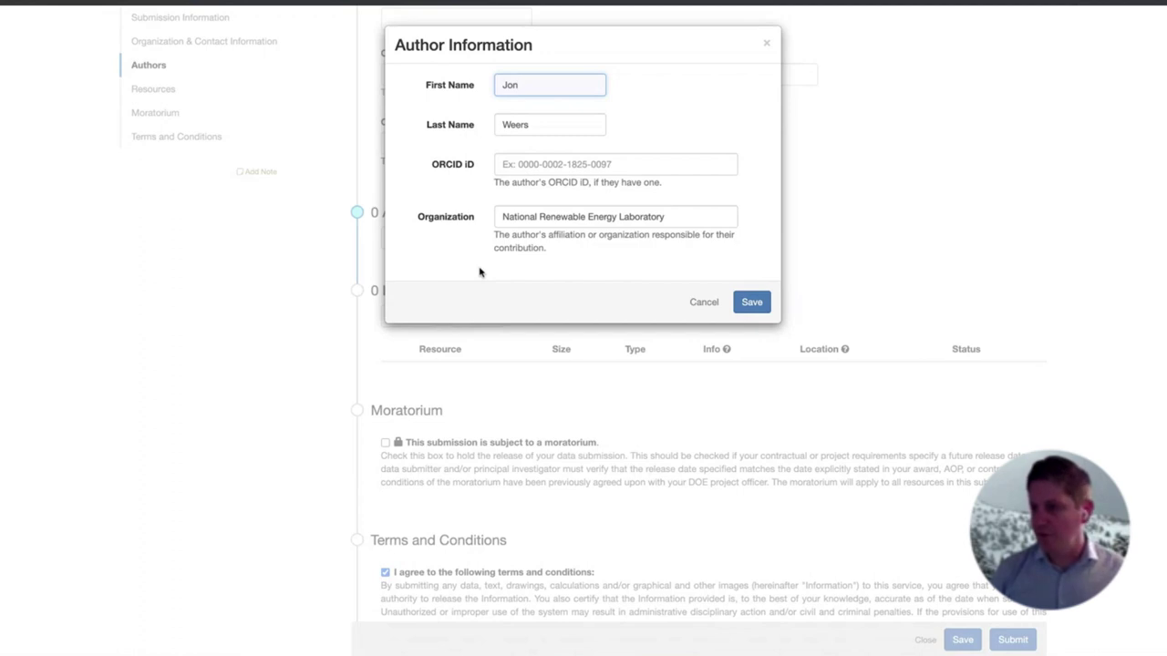
left_click(509, 167)
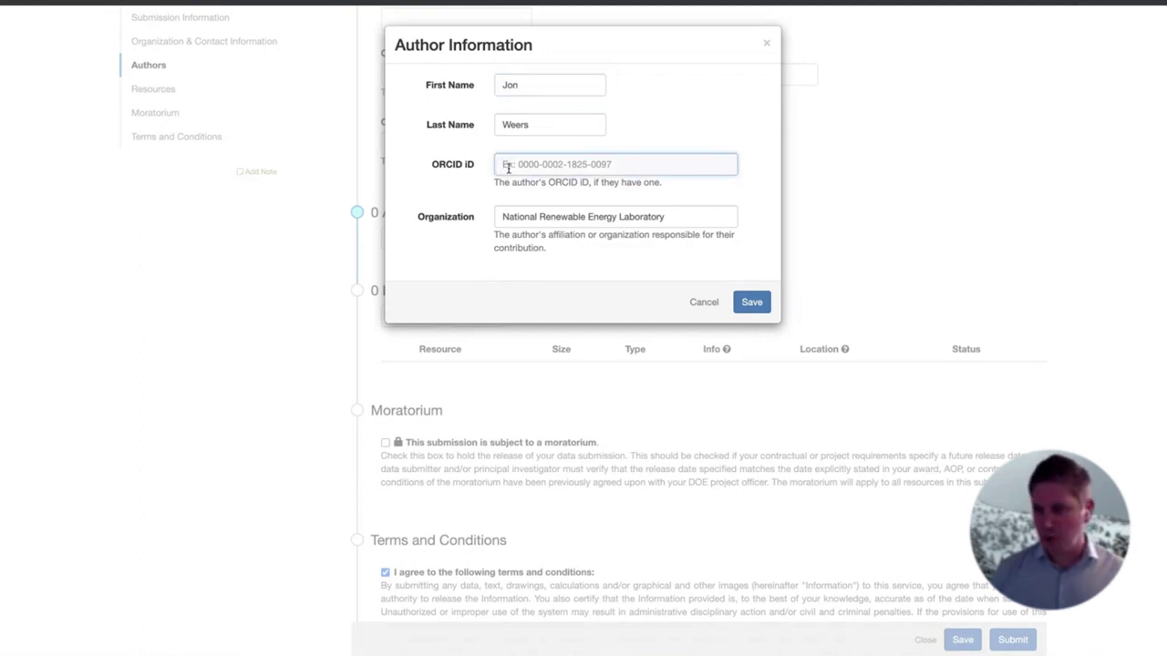
left_click(753, 302)
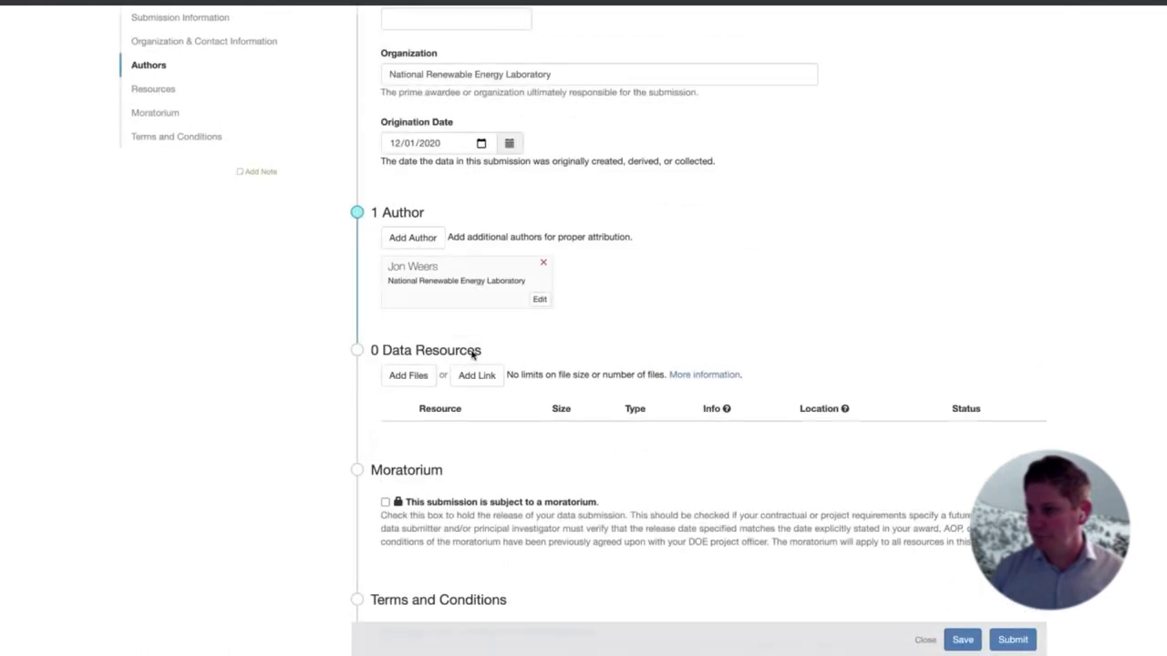
Add a second author with their first and last name and save them
left_click(412, 237)
key("Tab")
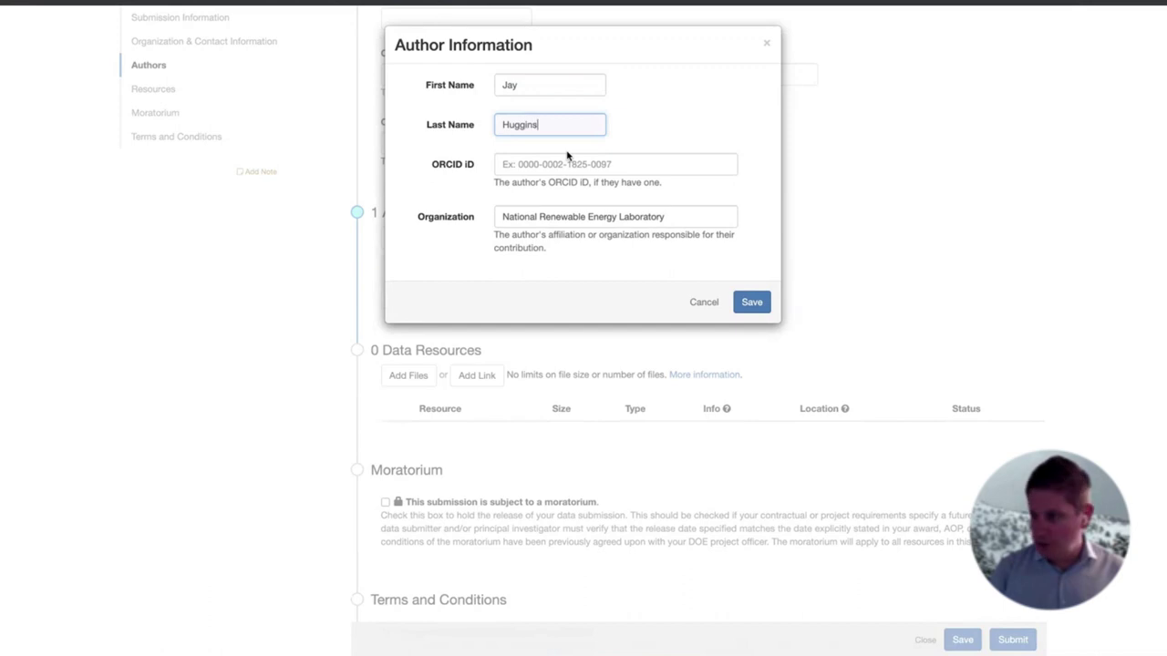
key("Tab")
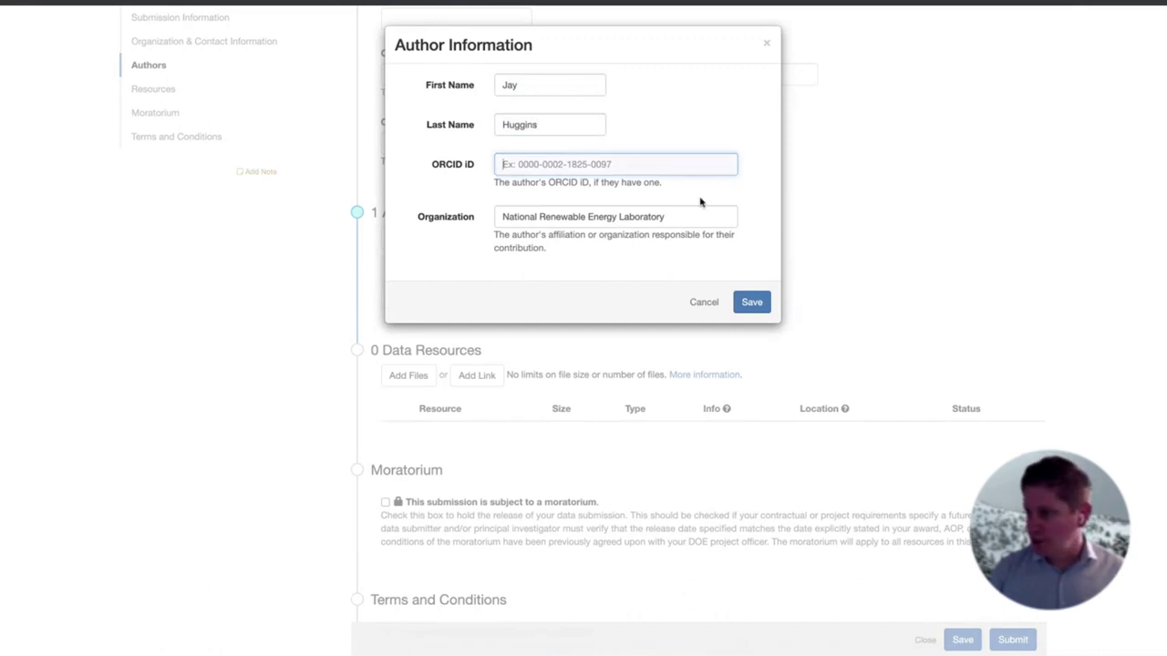
left_click(755, 301)
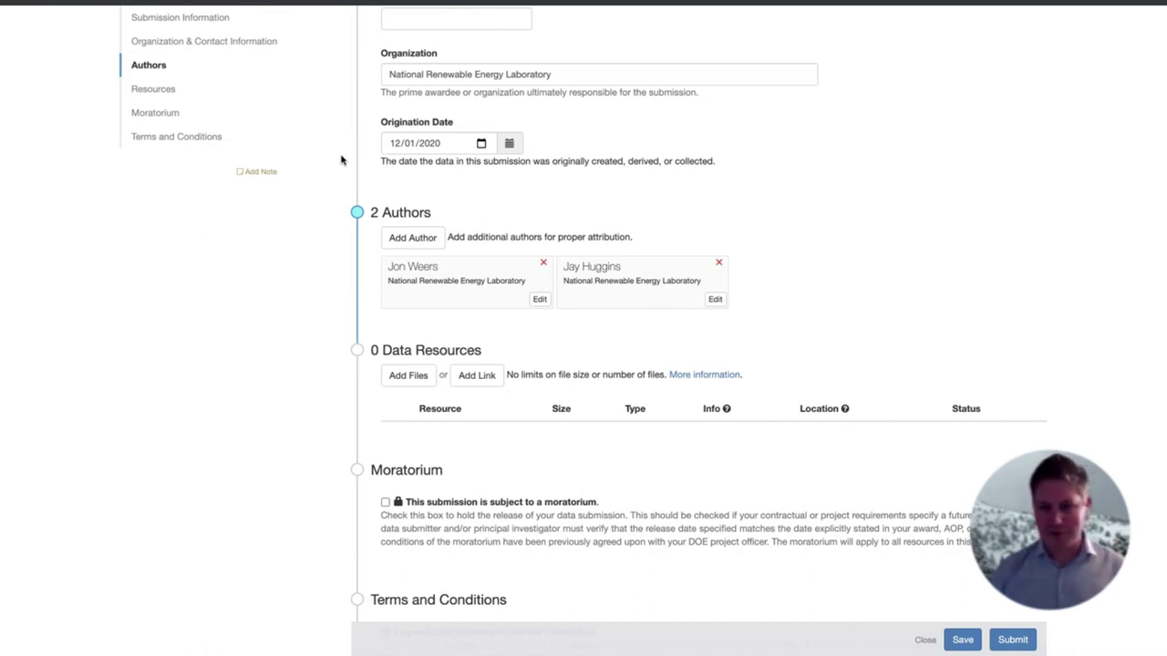
scroll(806, 298, "down", 3)
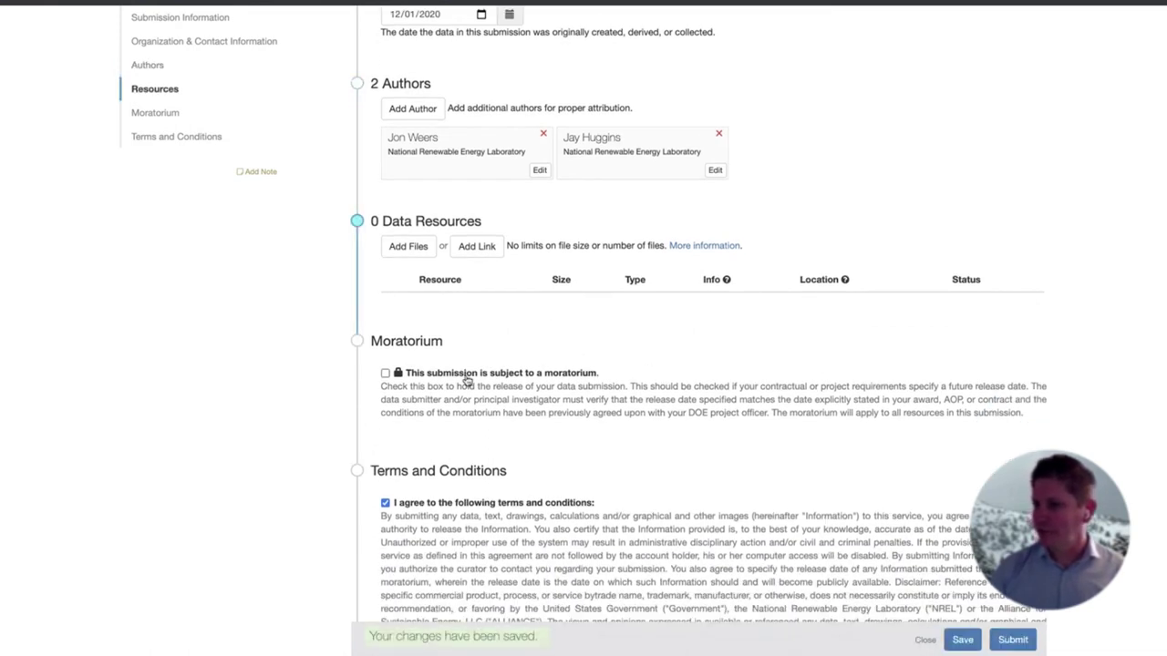
left_click(154, 113)
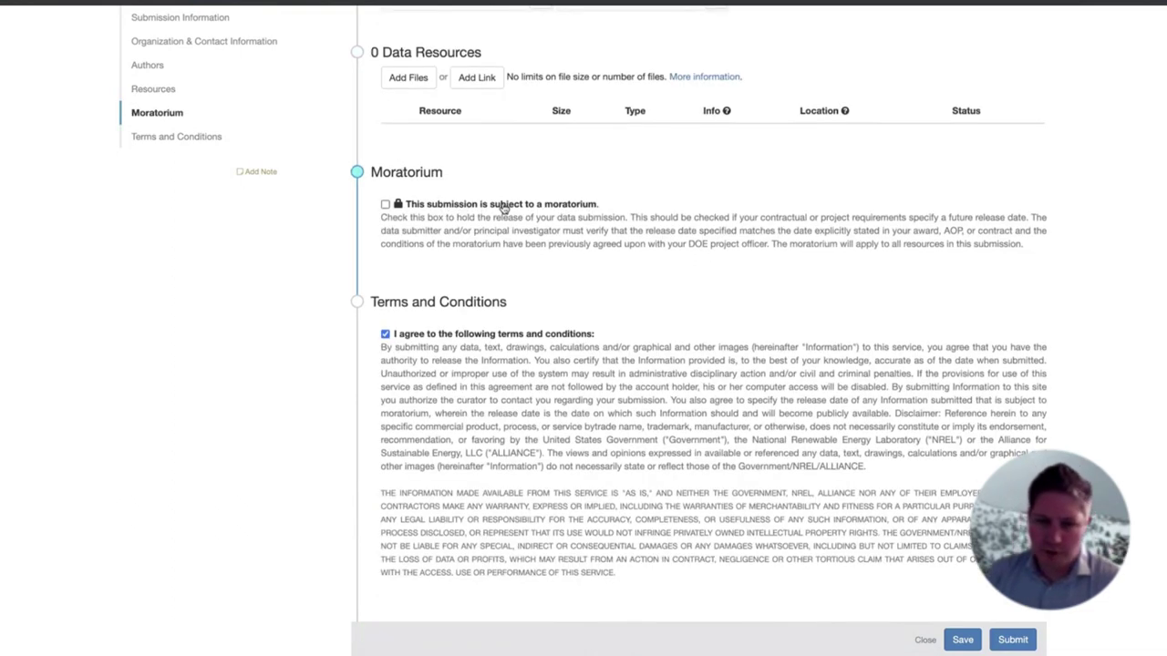
left_click(385, 205)
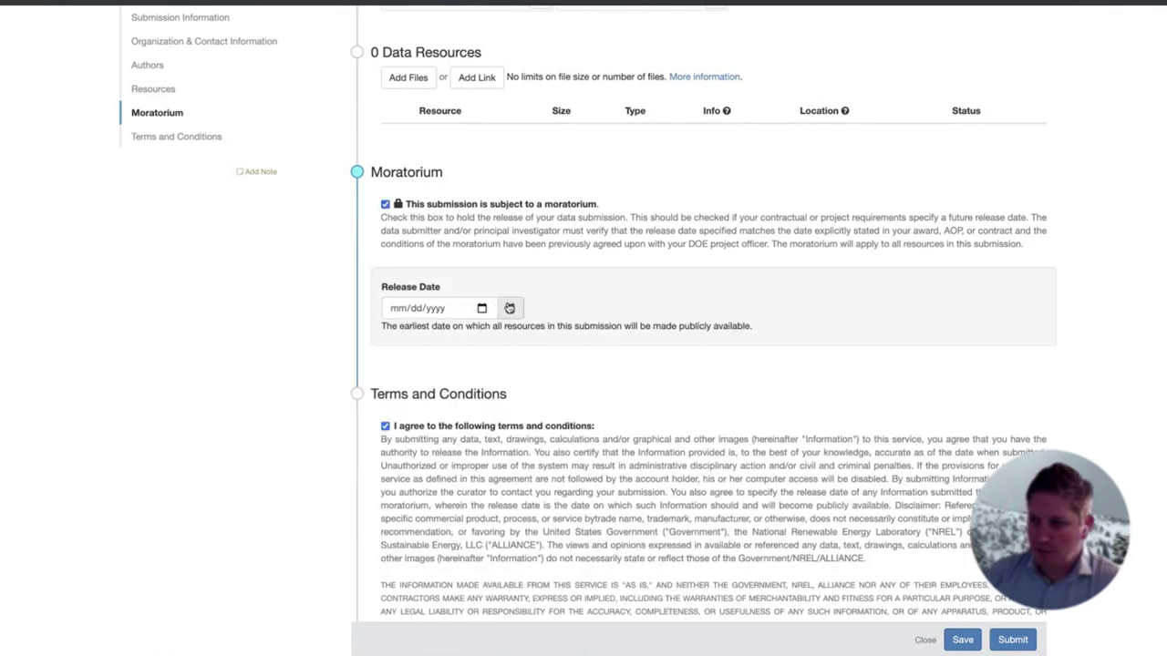
left_click(509, 308)
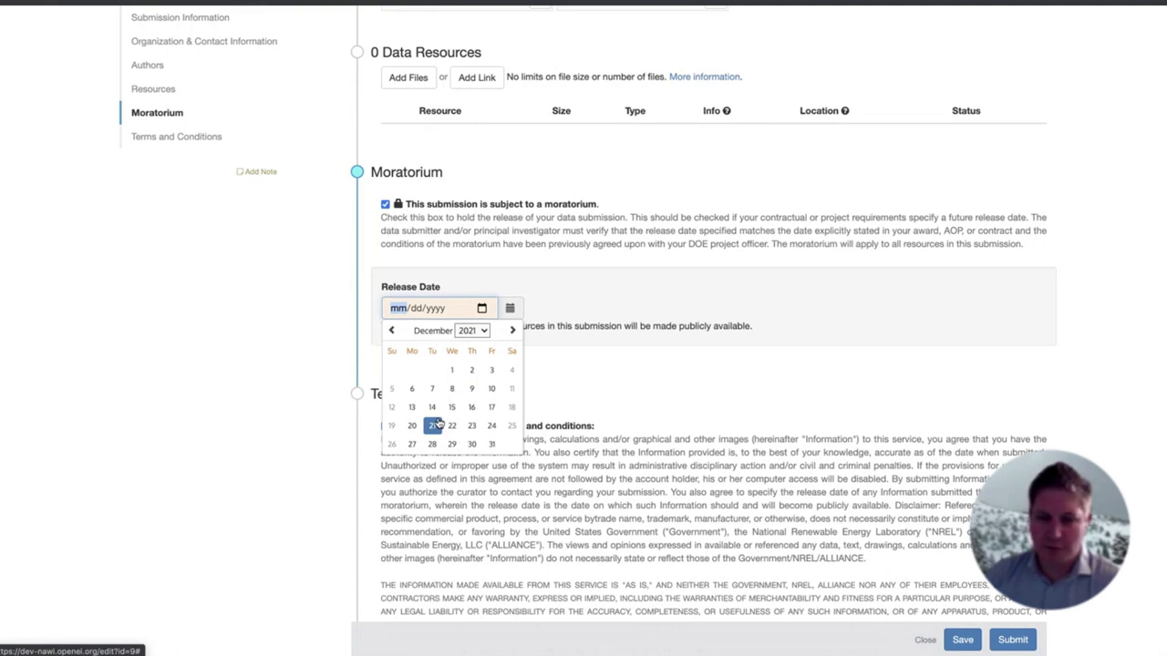
left_click(511, 331)
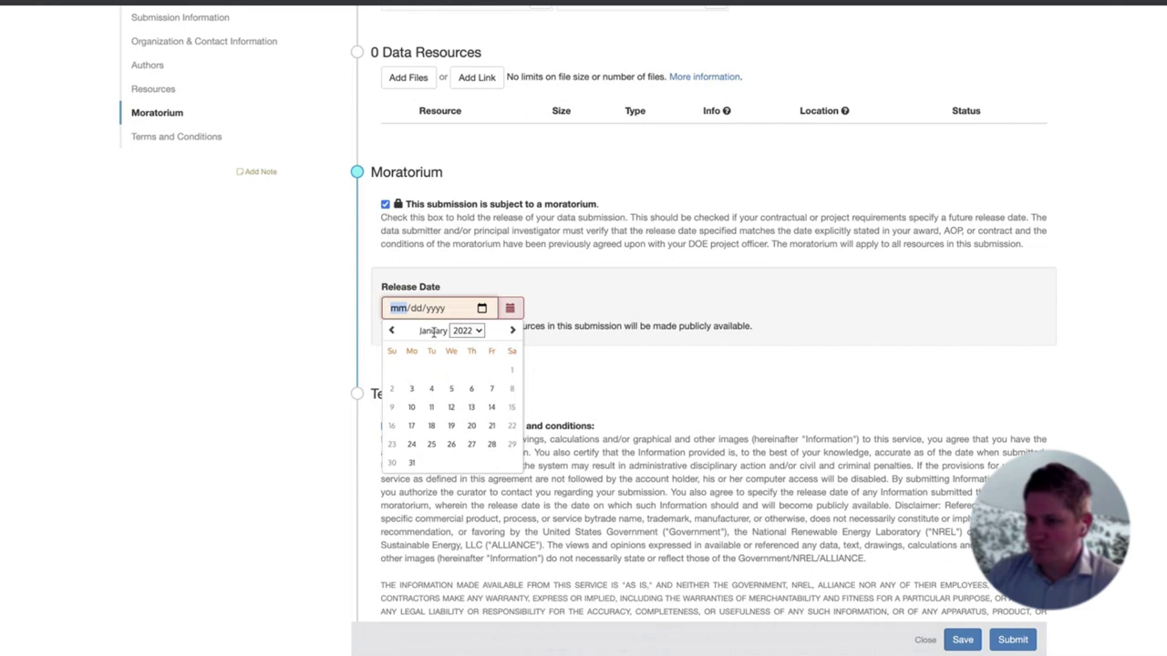
left_click(393, 333)
left_click(484, 330)
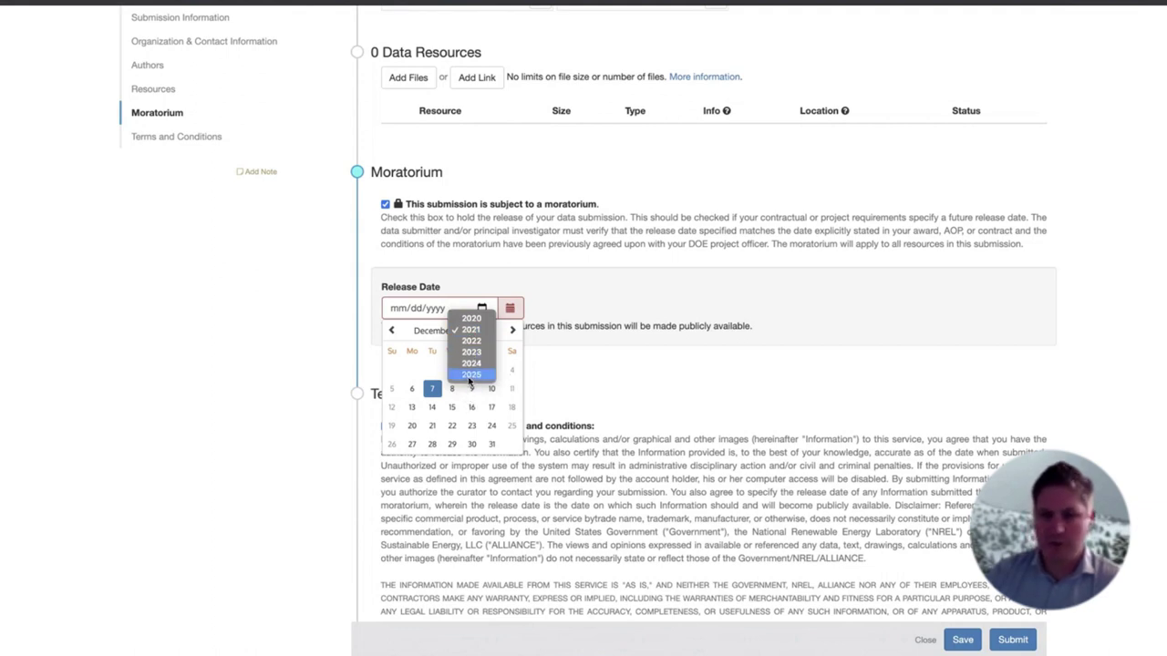
left_click(572, 398)
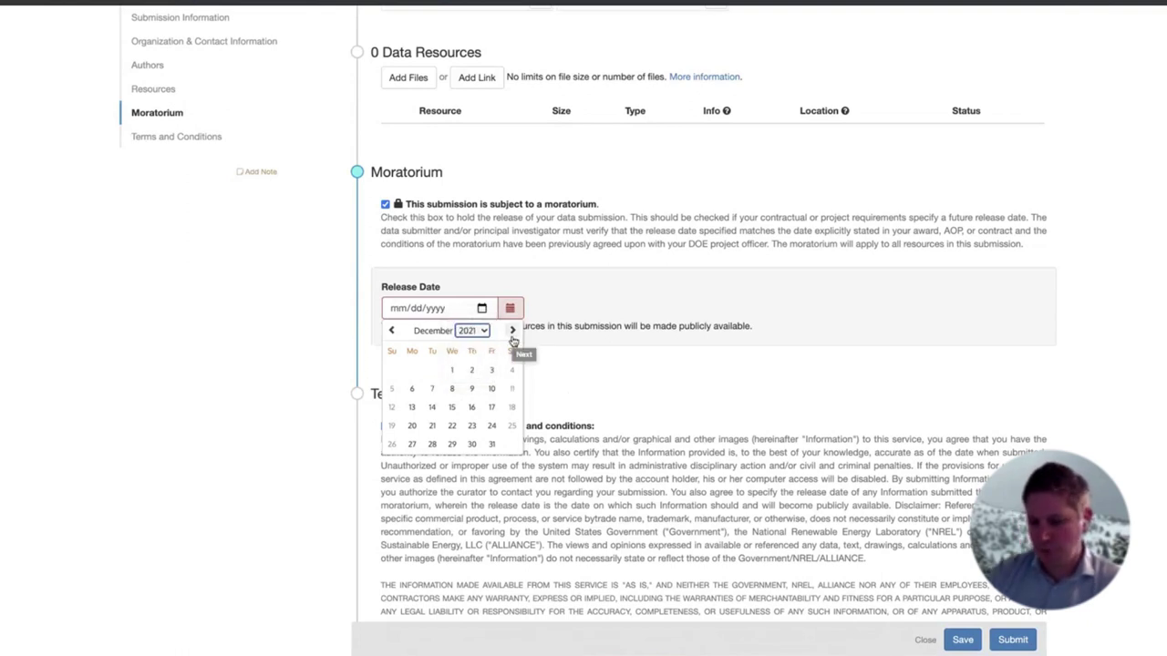
left_click(573, 358)
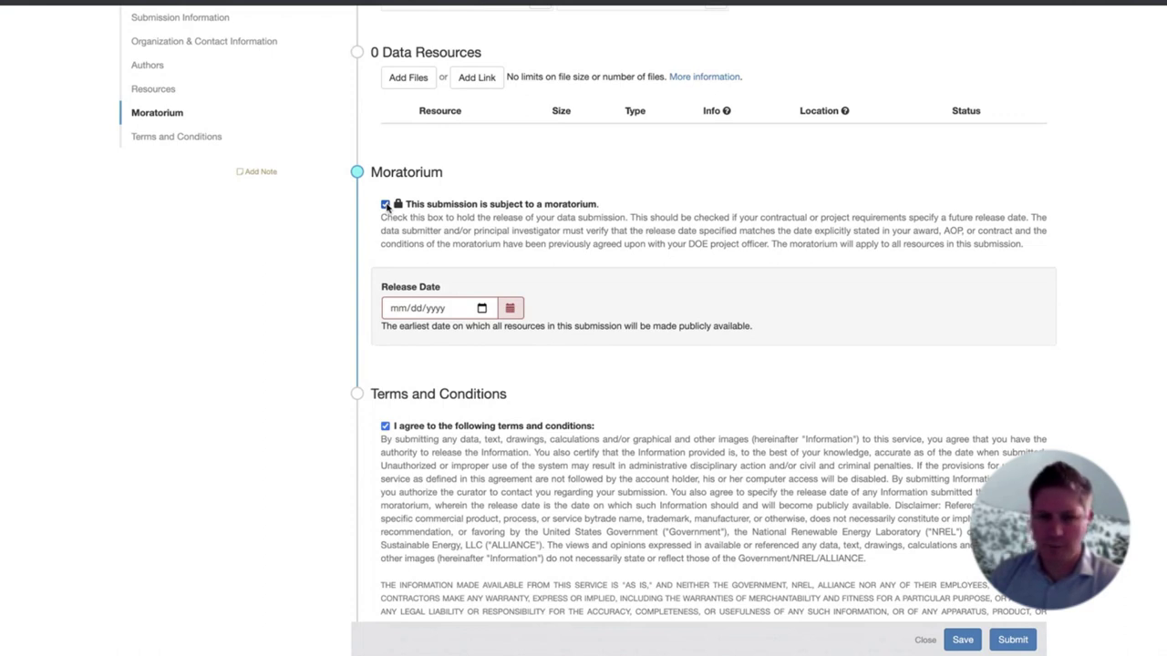
left_click(510, 308)
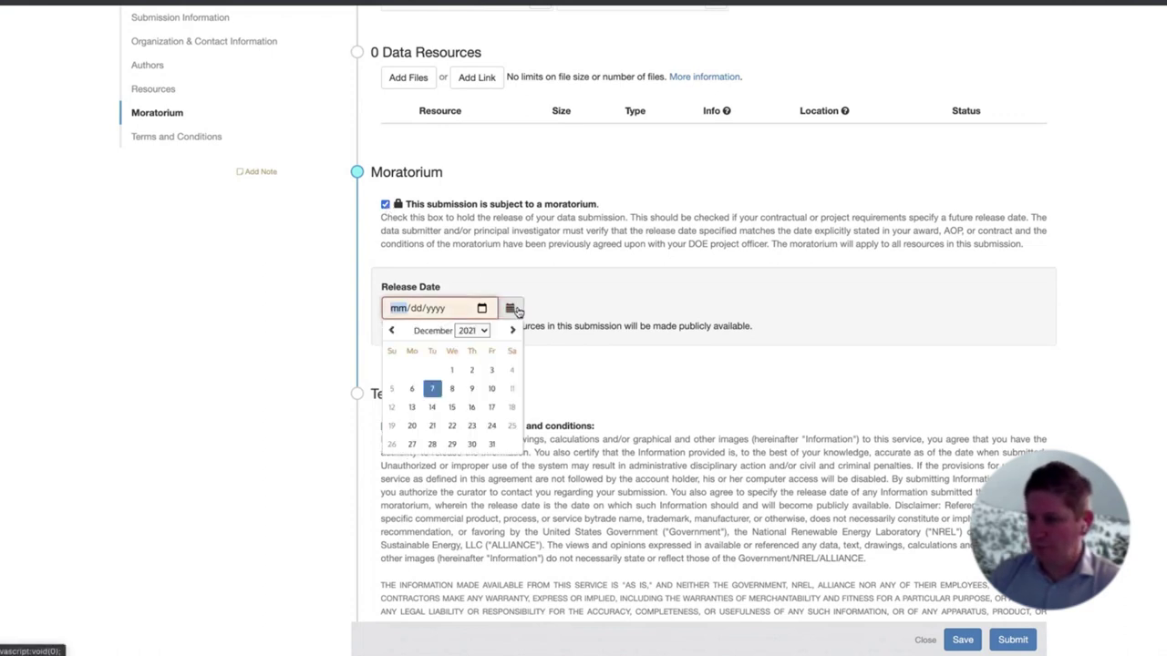
left_click(450, 408)
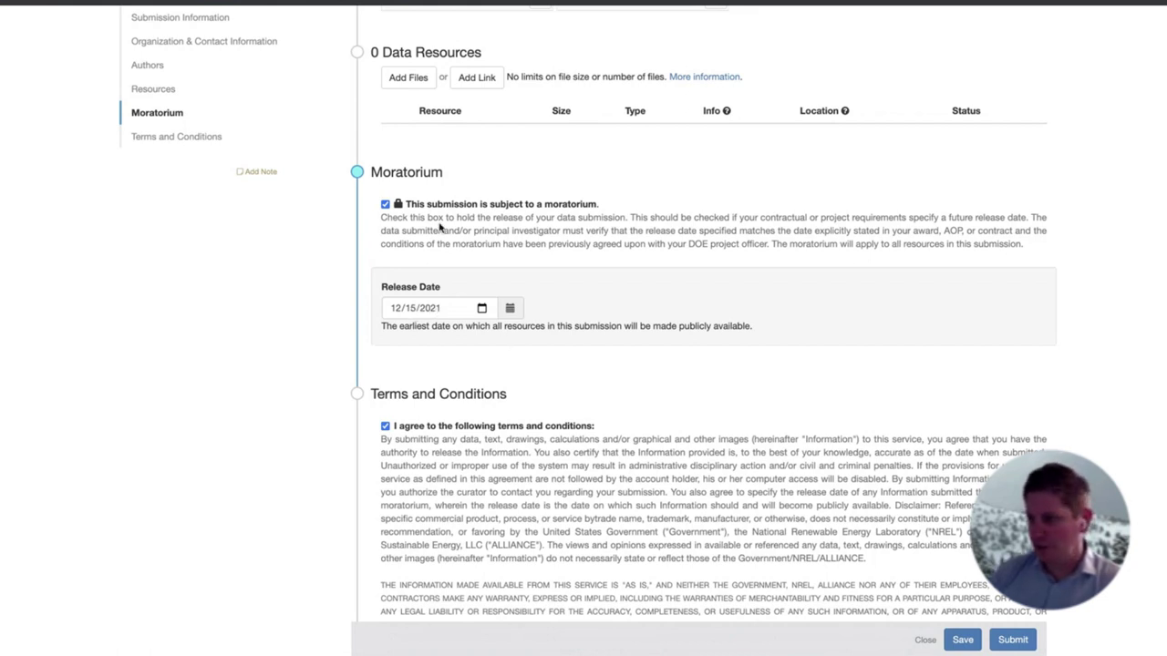
left_click(386, 204)
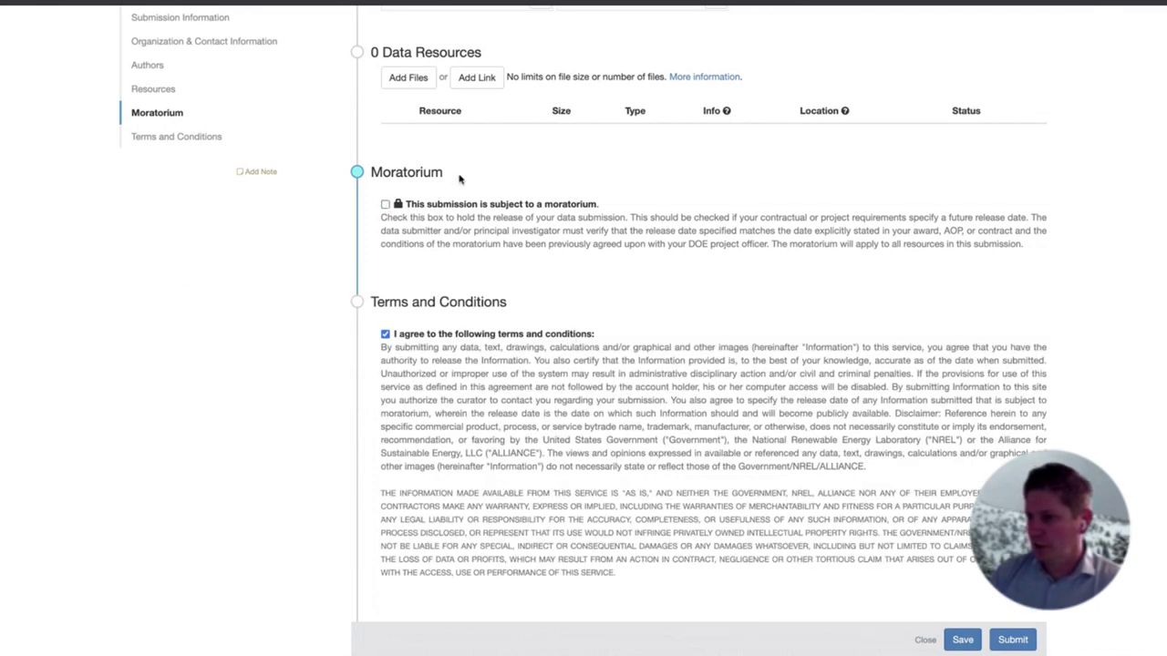
Save Submission #9 and attempt to submit it
scroll(464, 190, "up", 2)
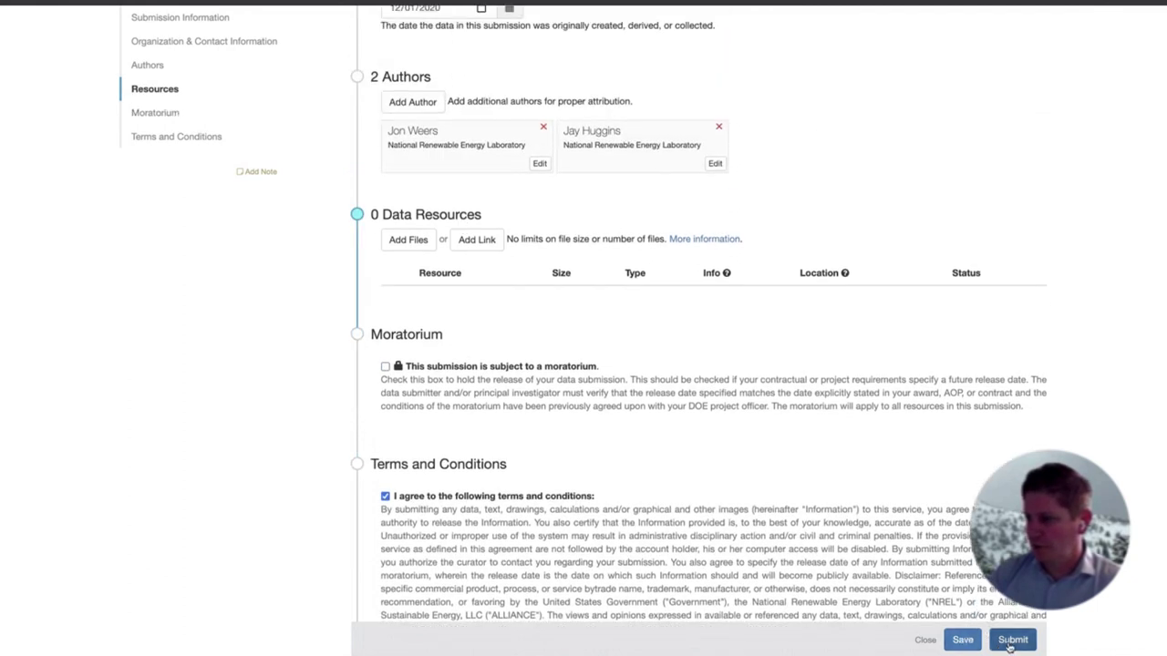
left_click(967, 640)
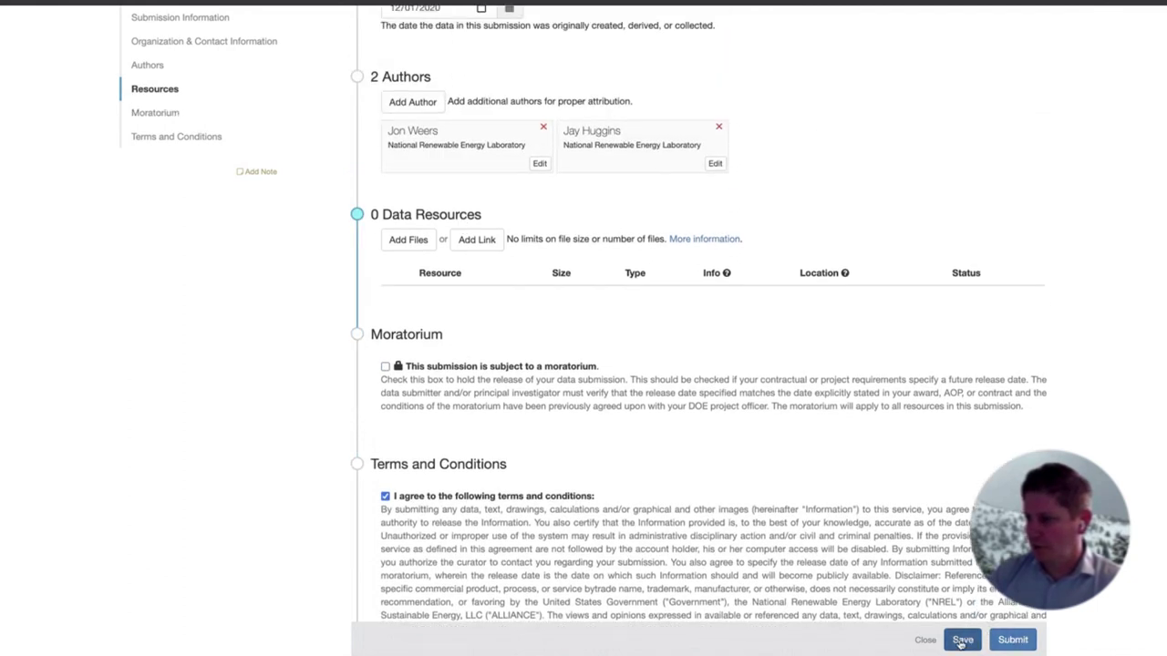
left_click(1021, 640)
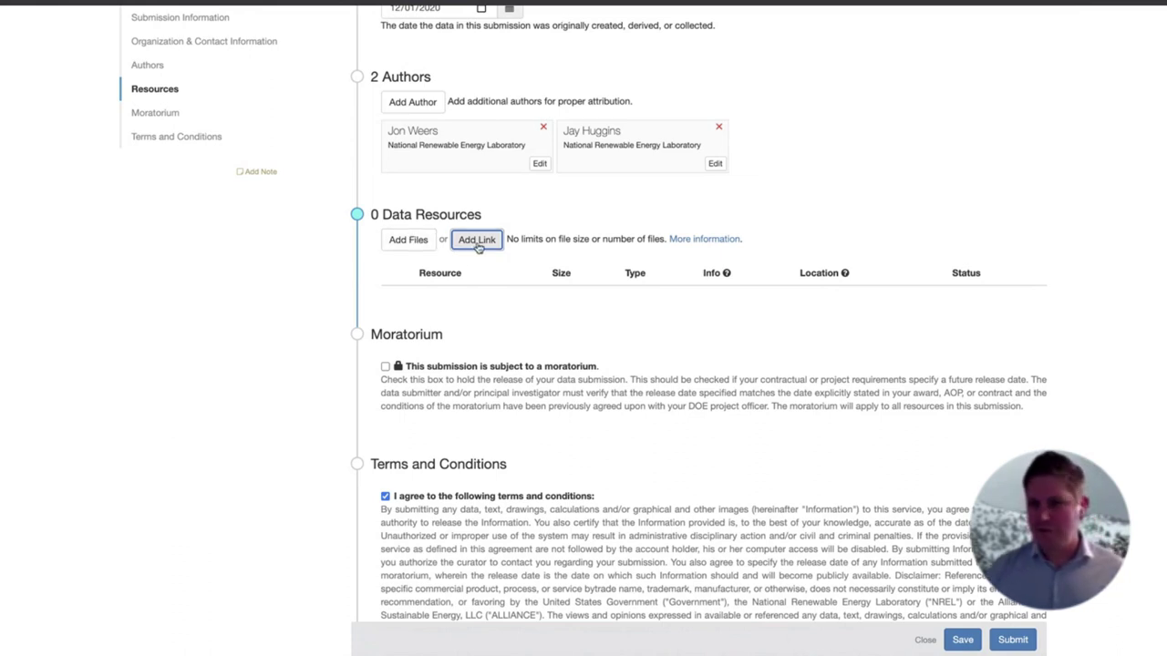
Upload Prati 5 Summary.jpg and both Prati-5 Flow Data spreadsheets as data resources
left_click(409, 241)
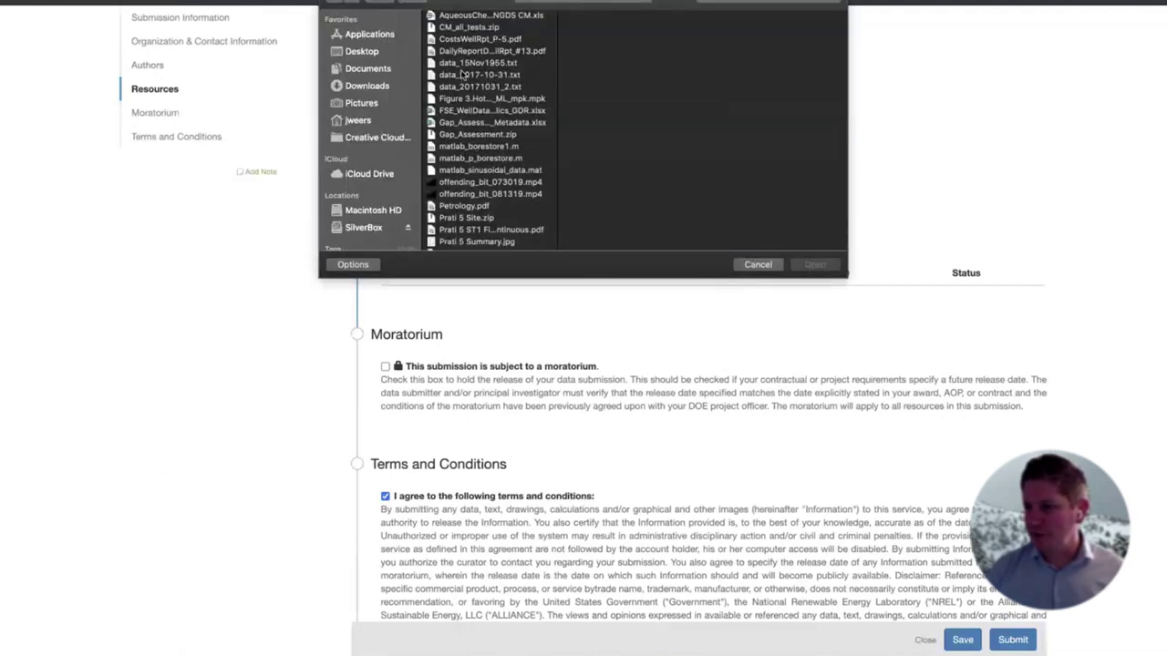
scroll(462, 75, "down", 3)
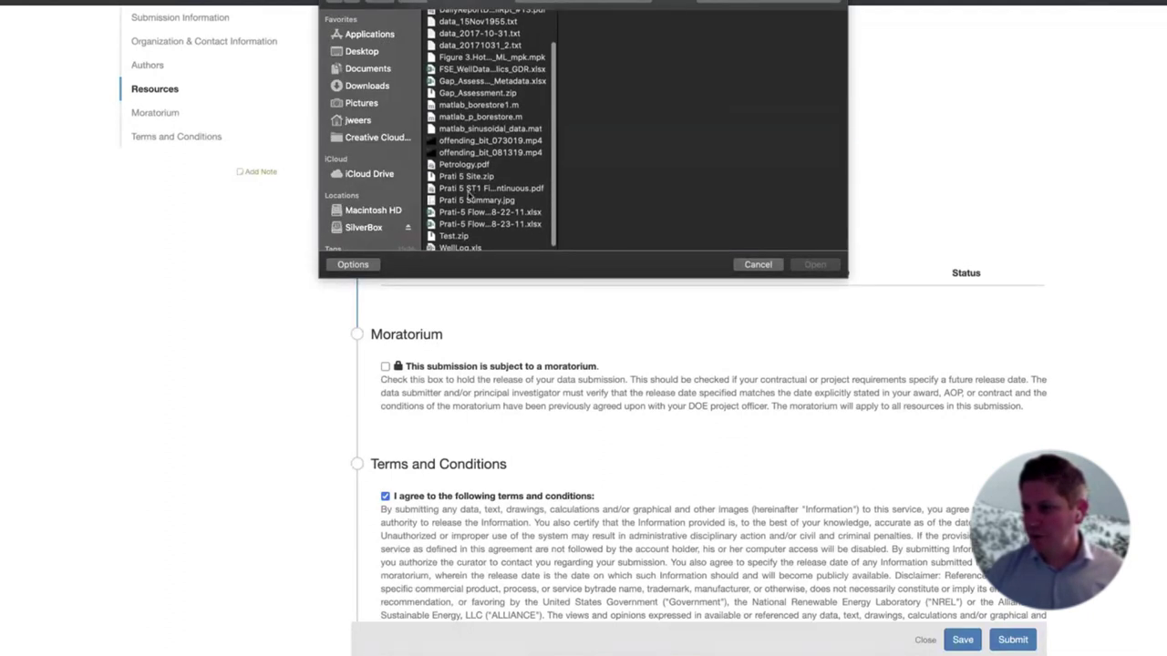
left_click(469, 201)
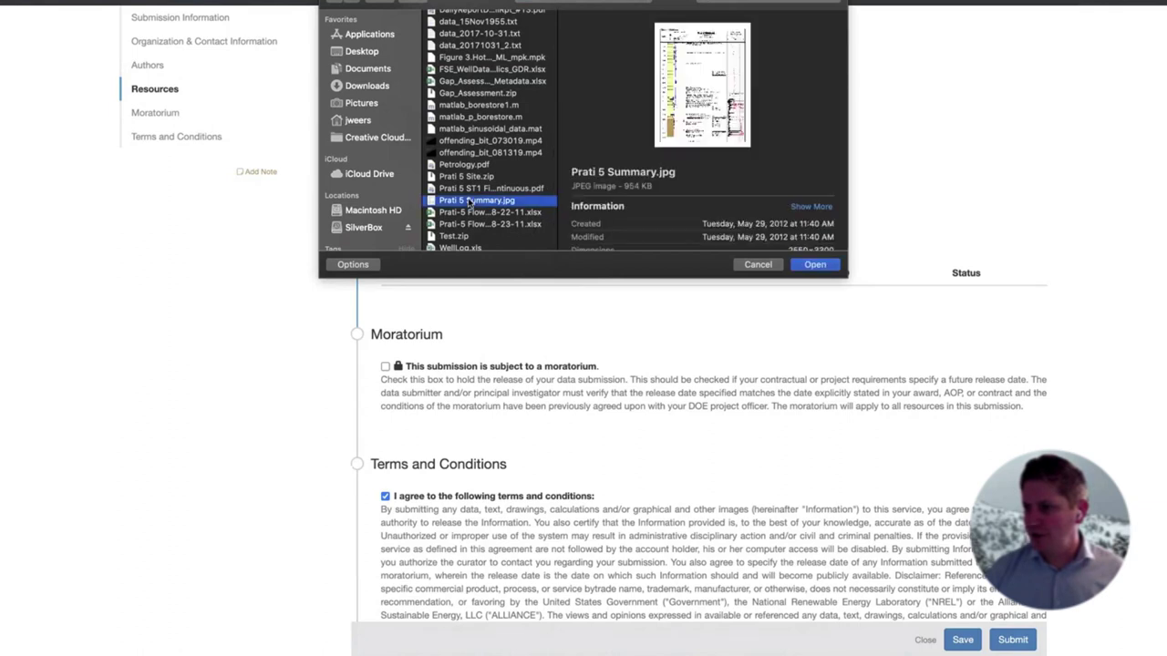
left_click(471, 224, "shift")
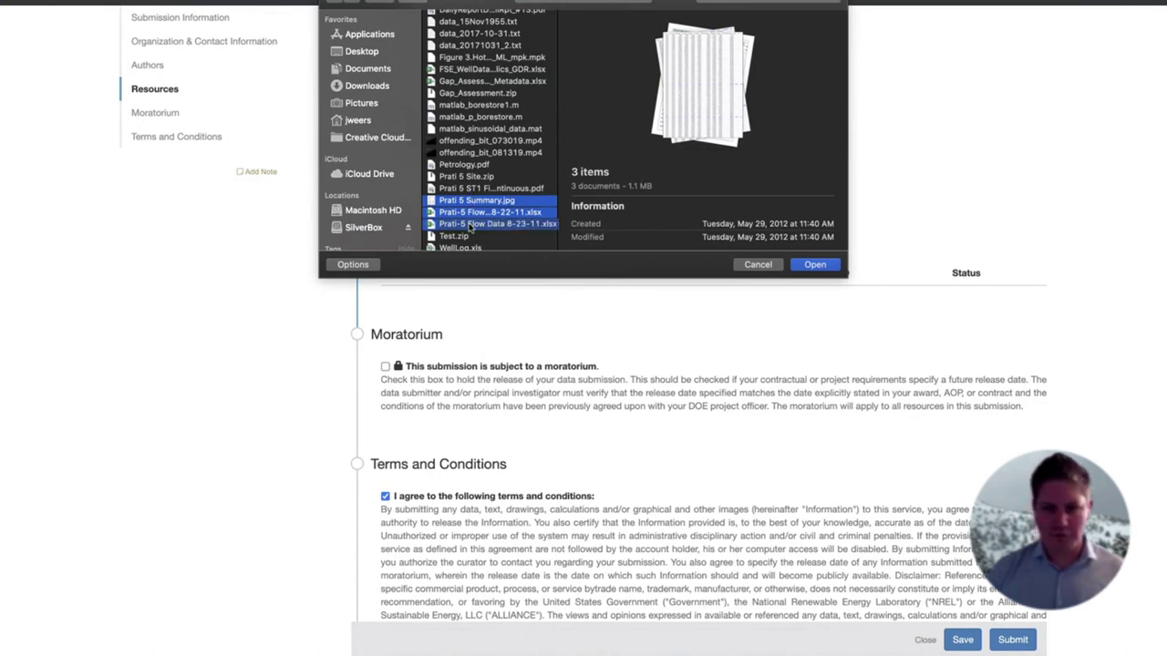
left_click(815, 264)
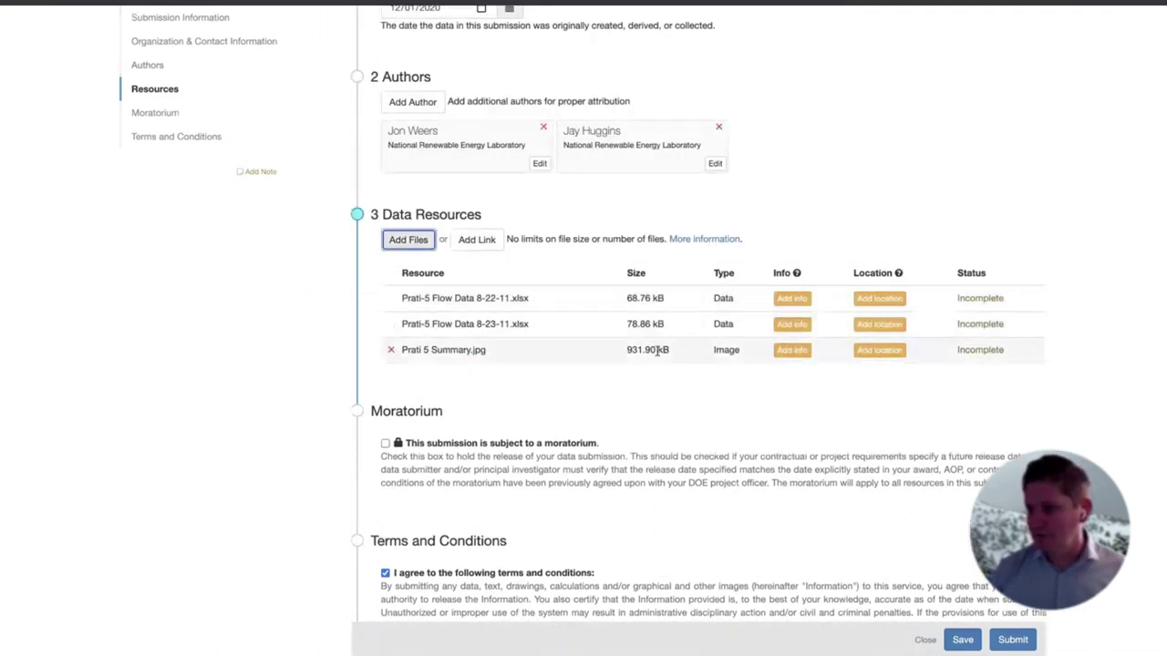
left_click(534, 239)
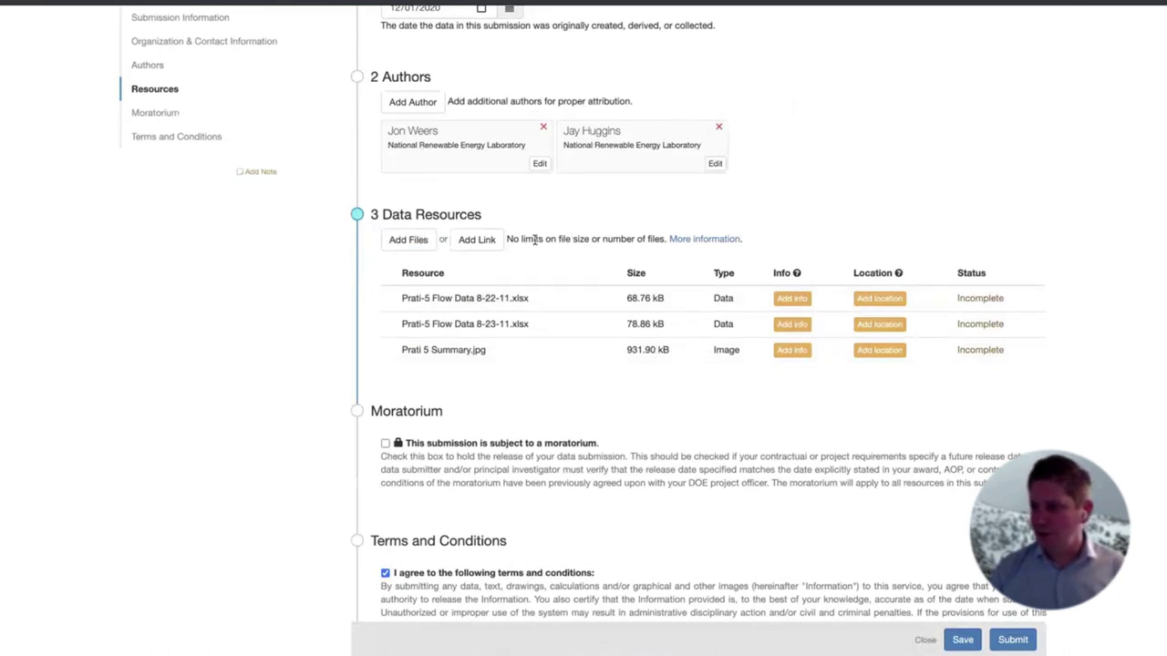
left_click_drag(527, 238, 660, 239)
left_click(599, 263)
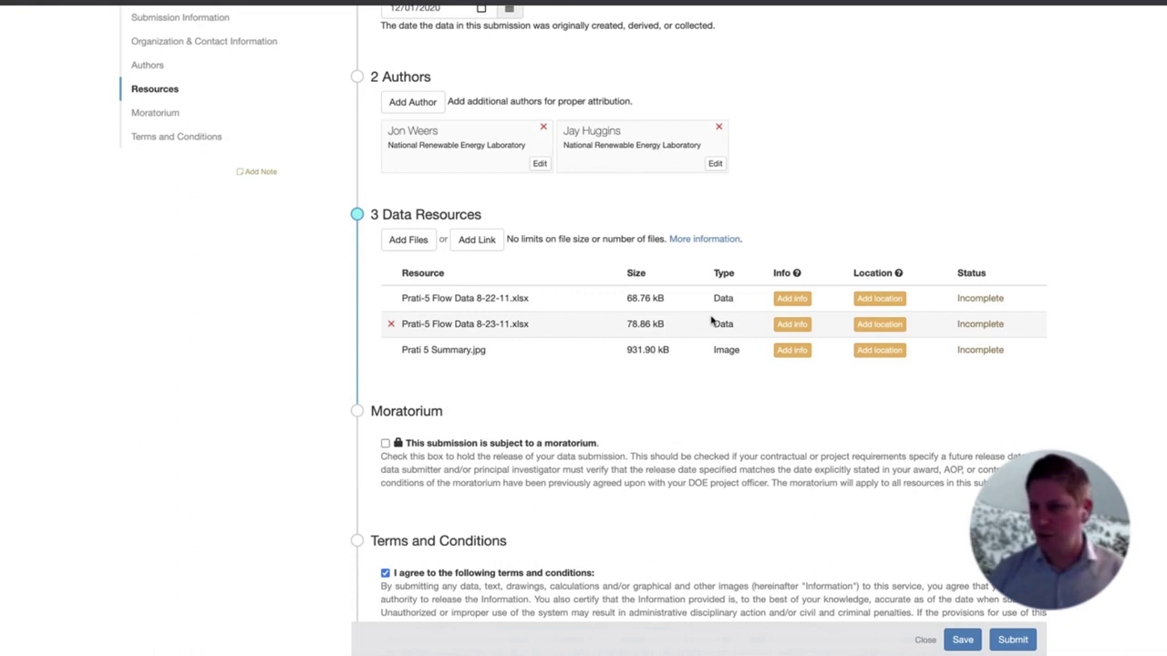
left_click_drag(716, 294, 732, 297)
Describe Prati-5 Flow Data 8-22-11.xlsx as 'Data from day 1 of the flow test experiment.' and save
left_click(793, 299)
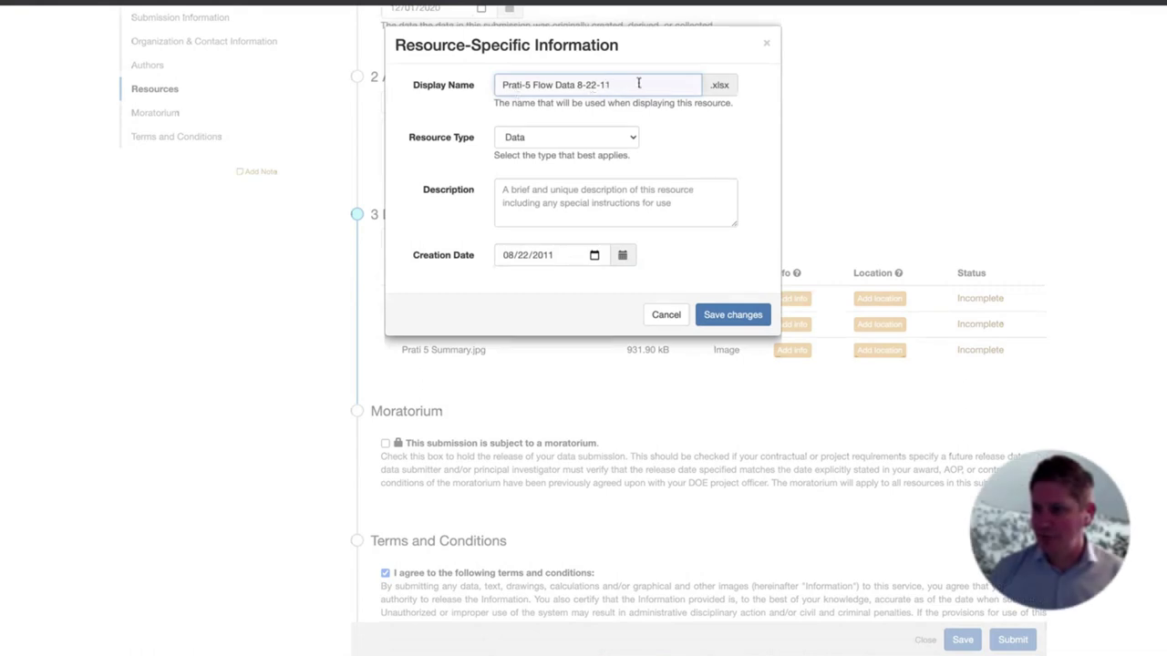
left_click_drag(578, 83, 635, 84)
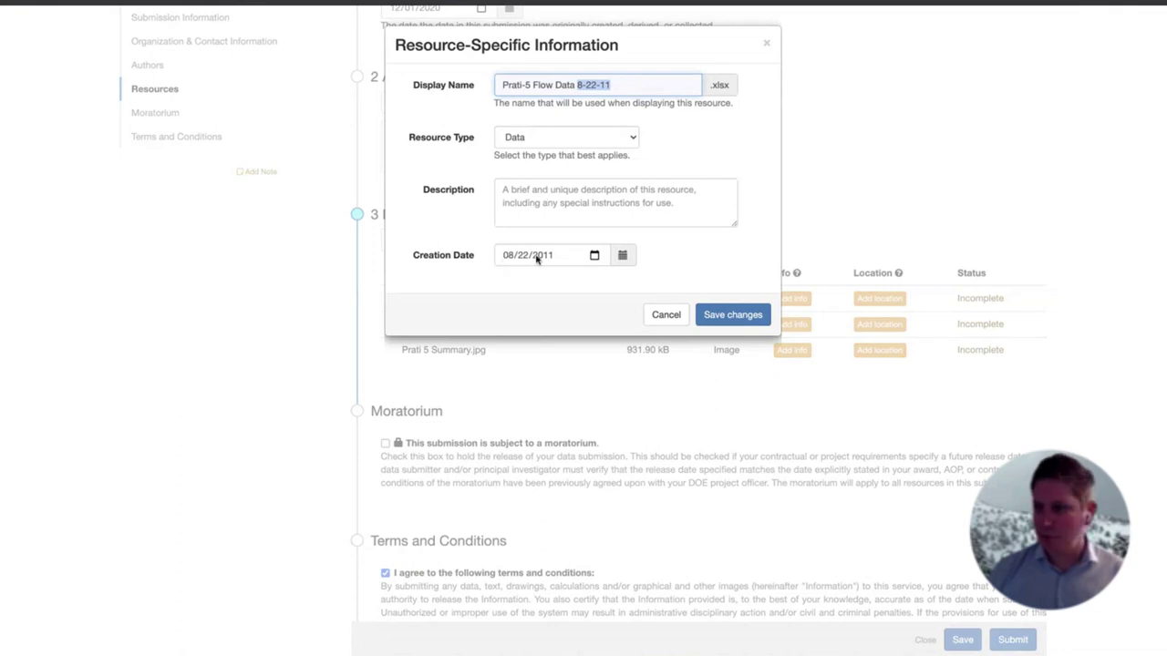
left_click(527, 204)
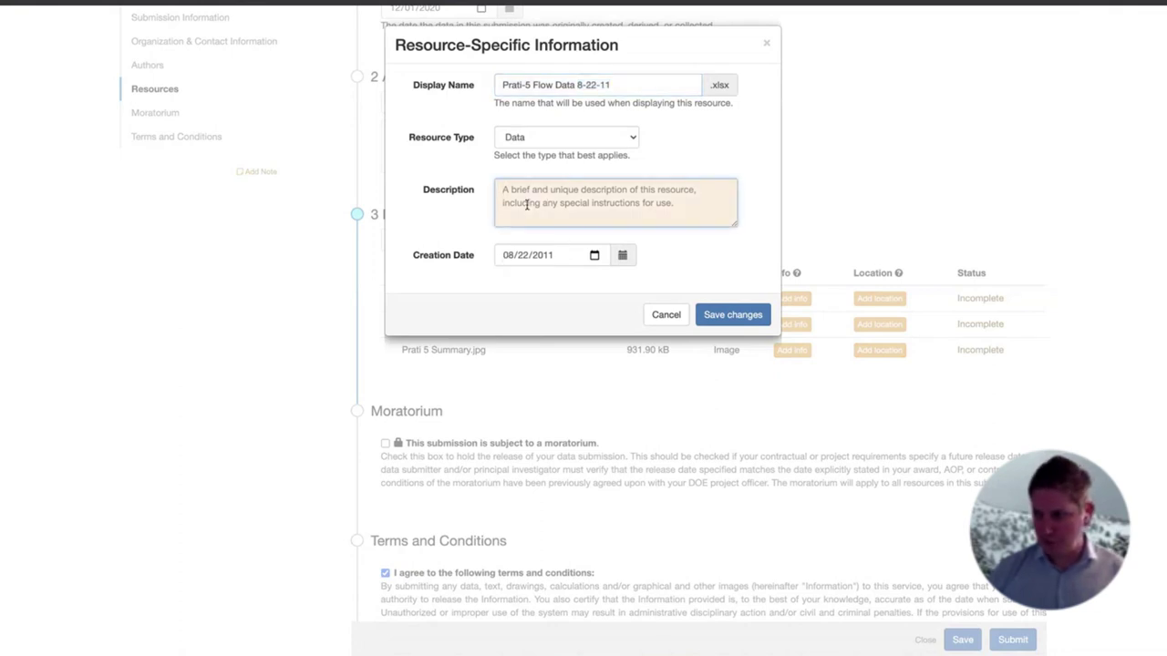
type("Dat")
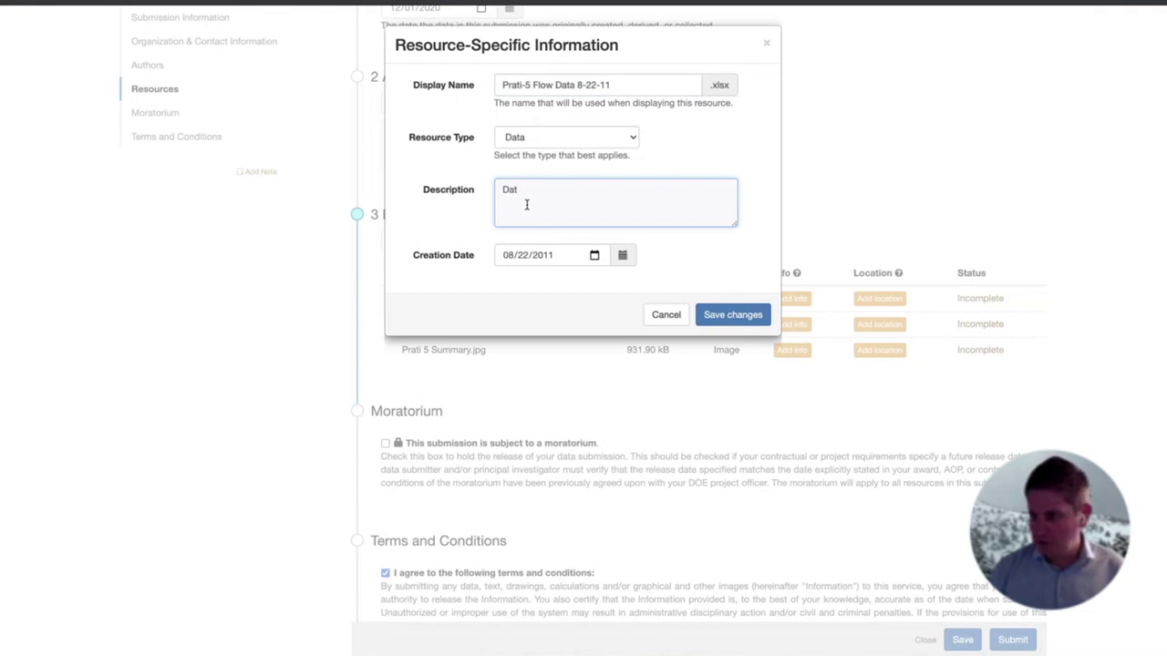
type("a from day")
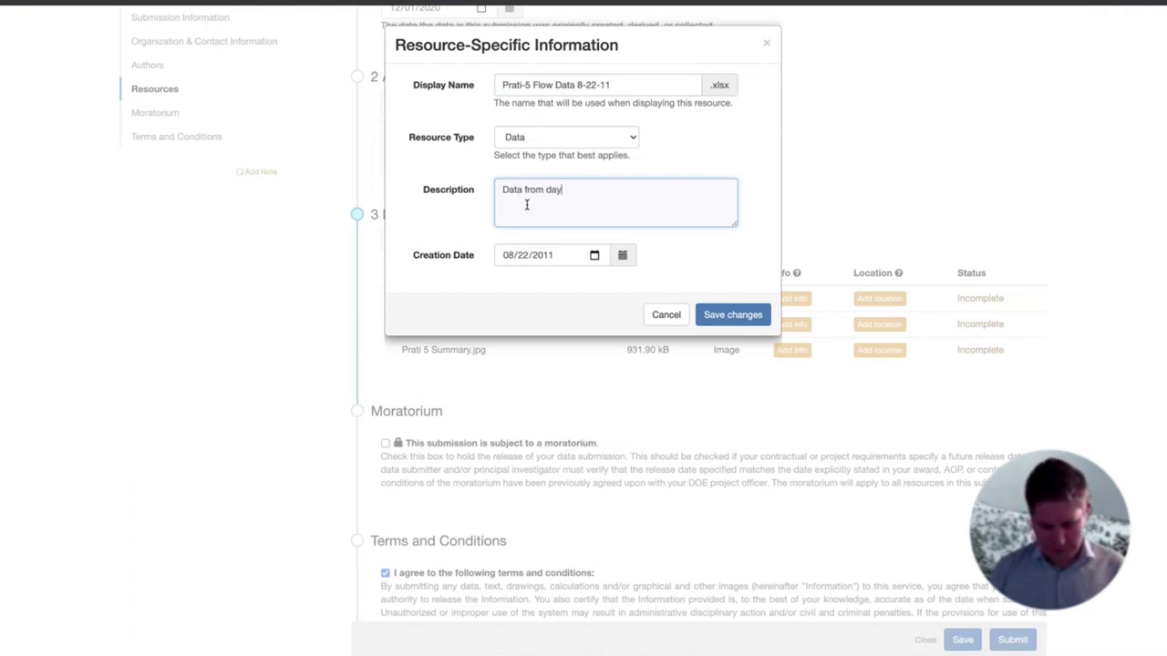
type(" 1 of the flow test")
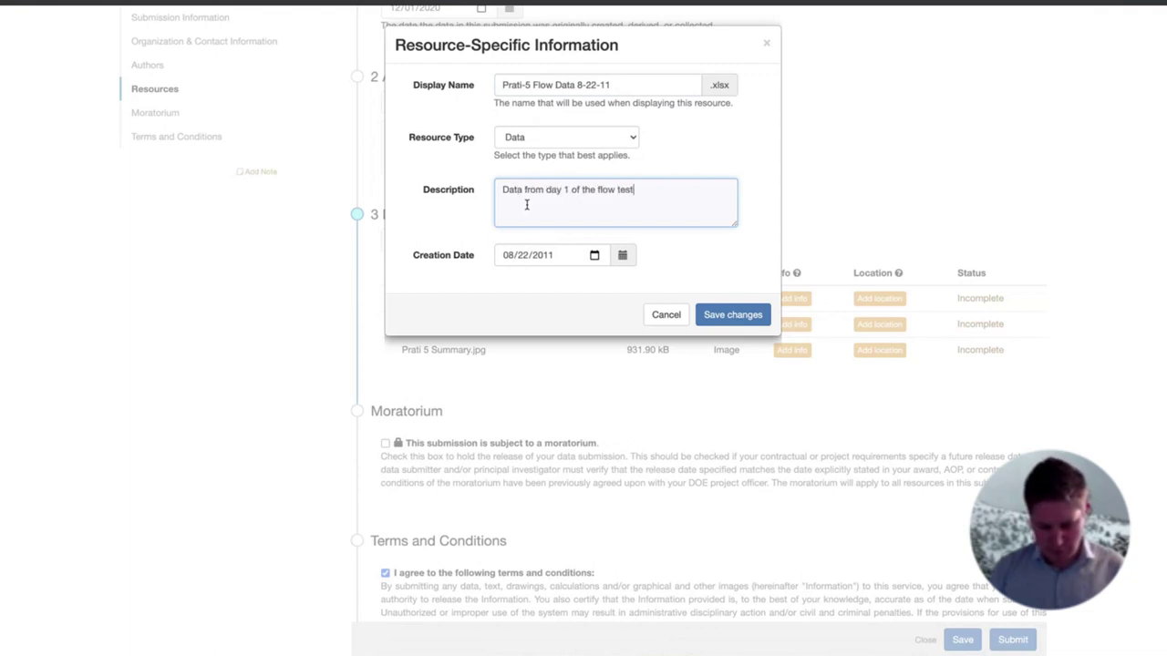
type(" expiriment.")
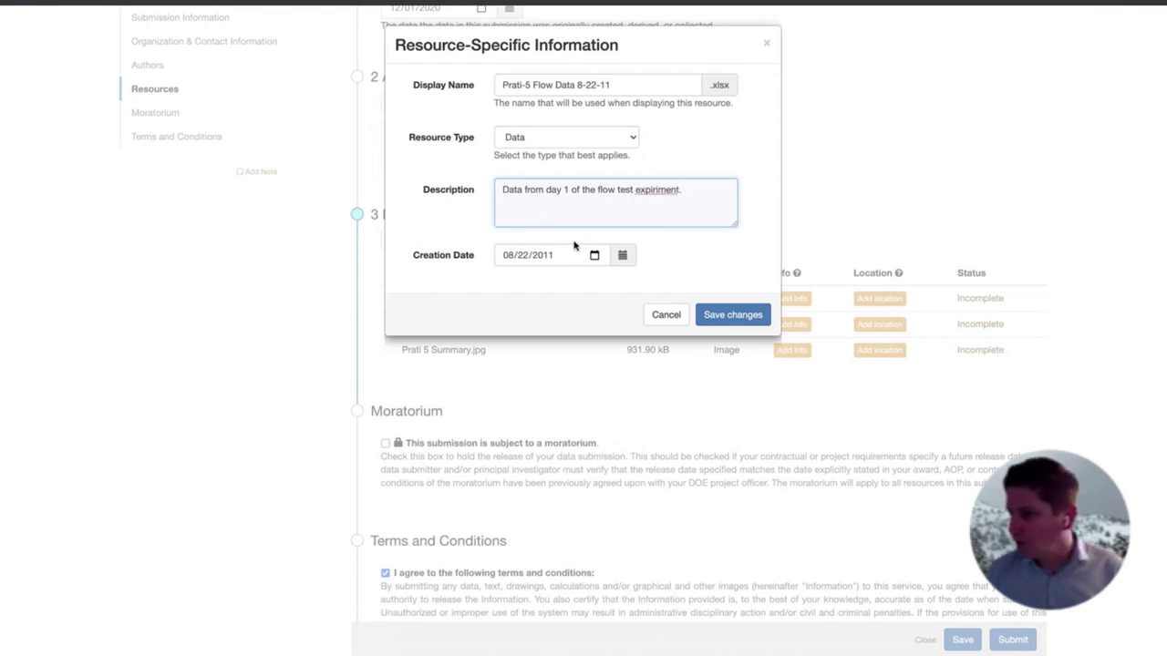
right_click(645, 190)
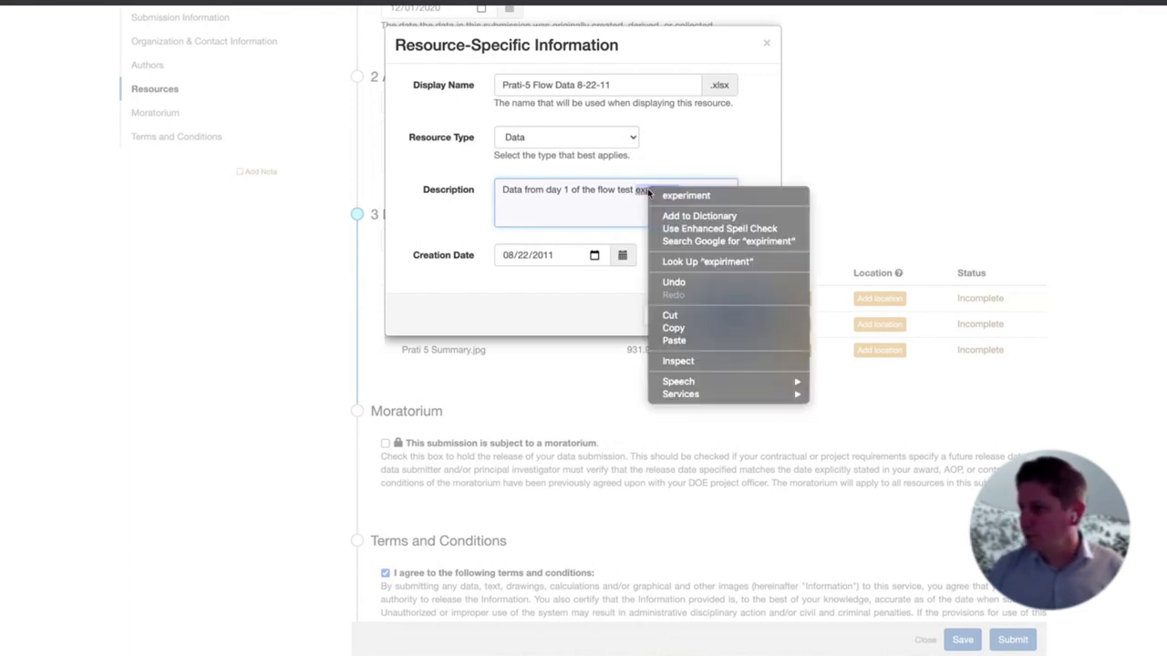
left_click(702, 192)
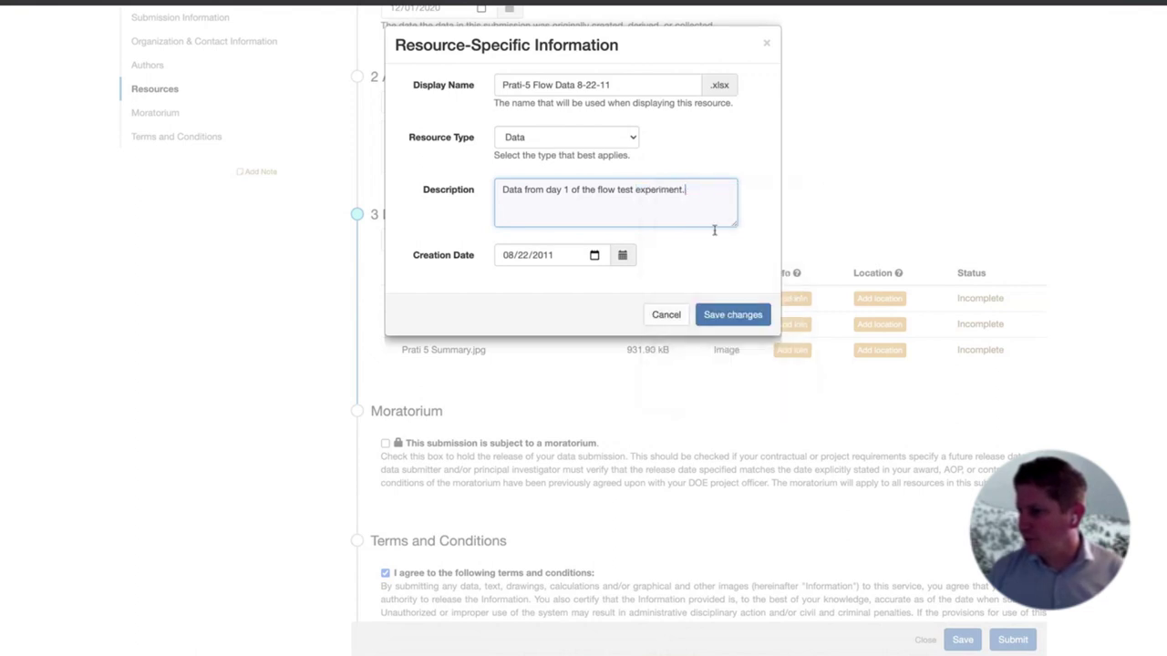
left_click(746, 319)
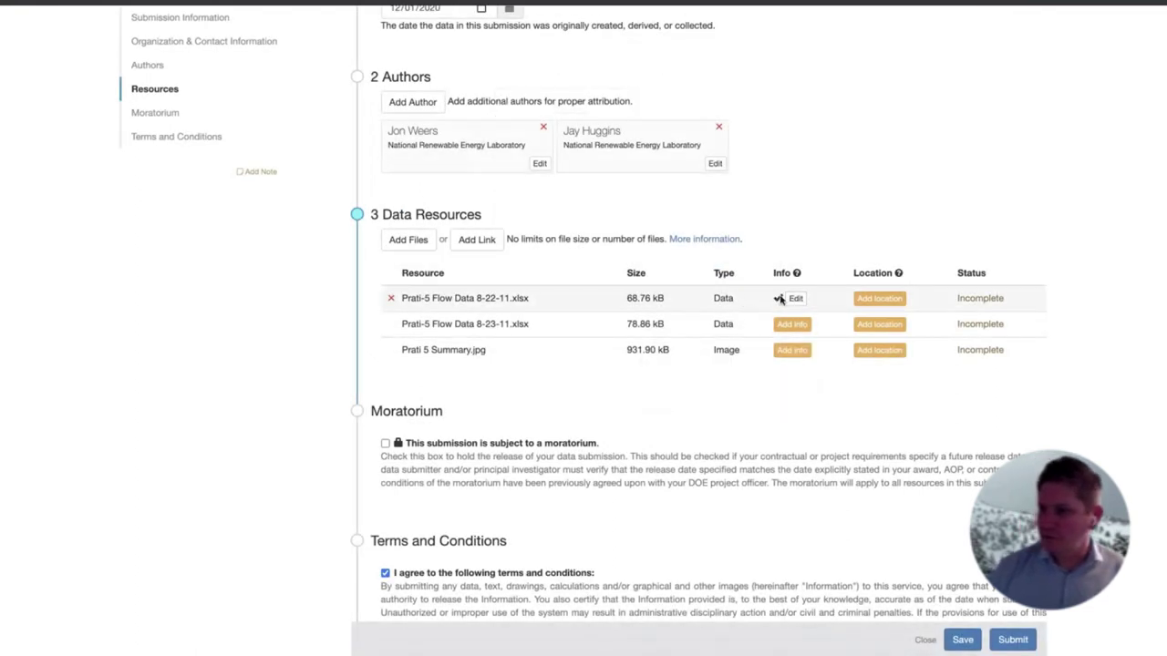
Describe the 8-23-11 file as day 2 data, noting rows 13-42 nulls from a powered-down device
left_click(792, 325)
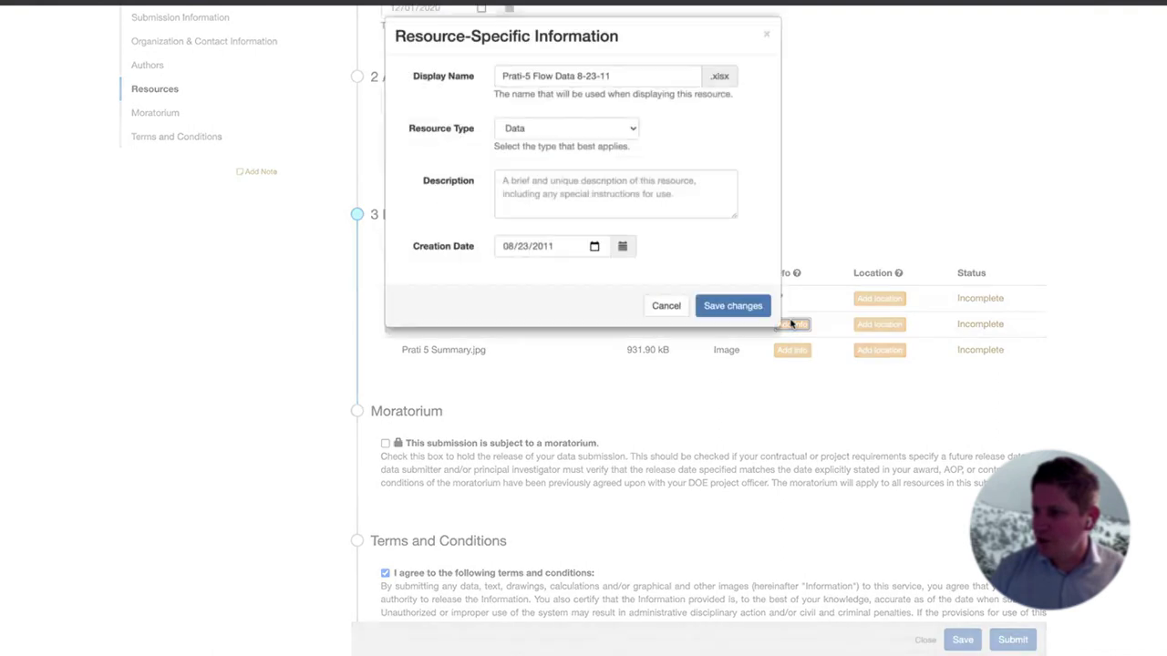
left_click(562, 197)
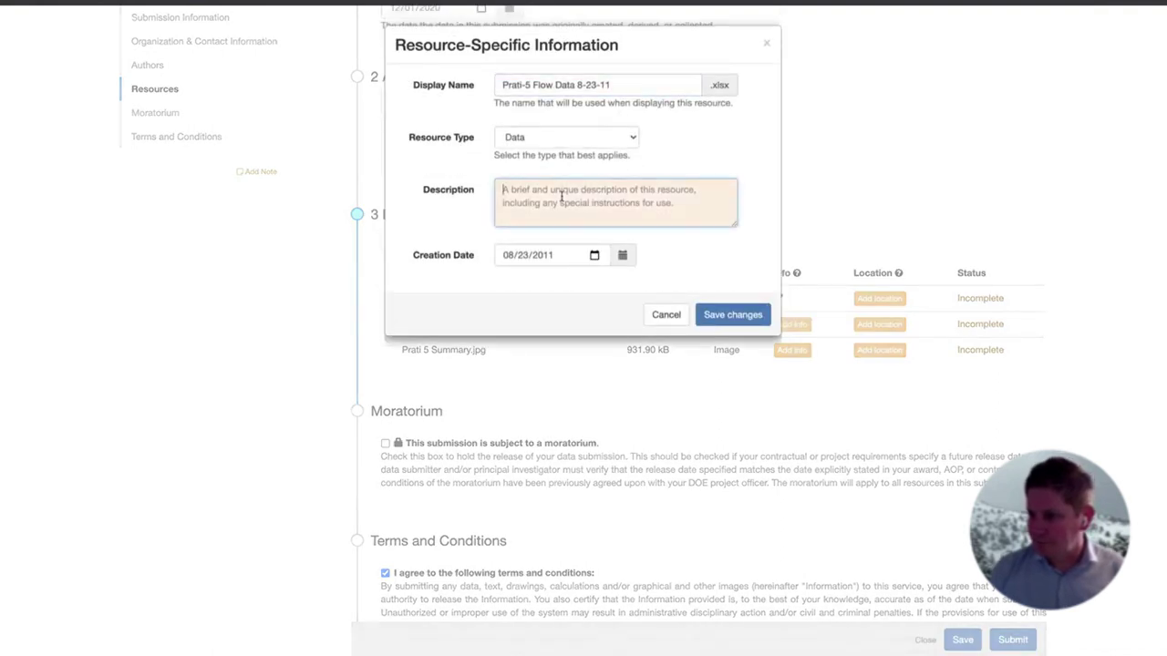
type("Data from ")
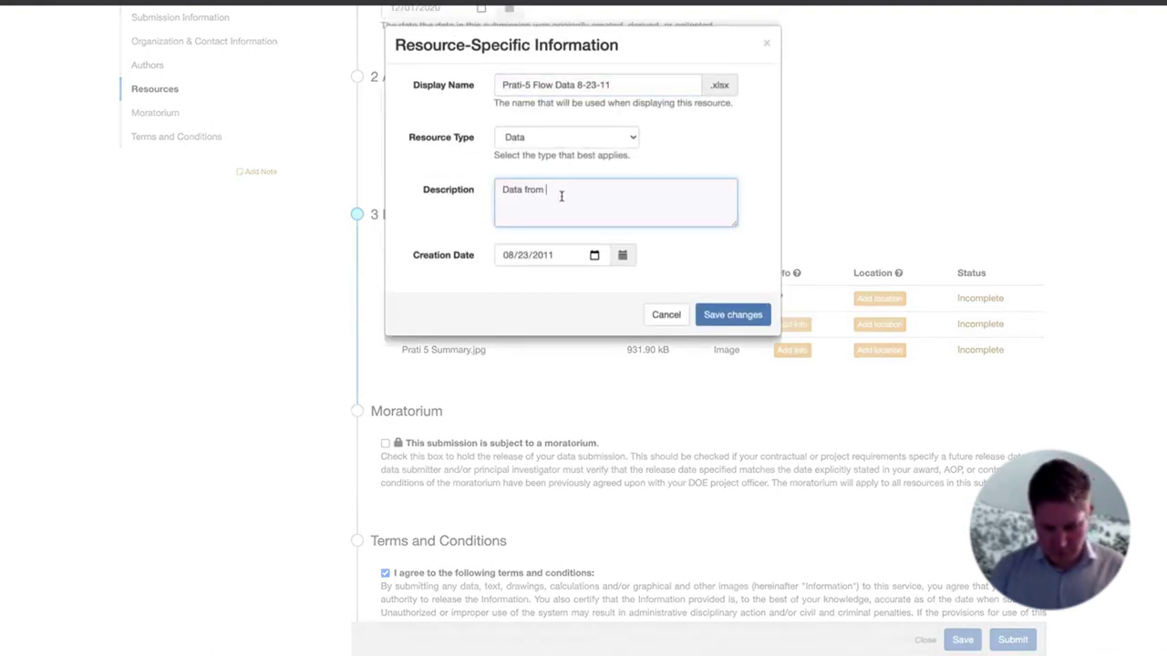
type("day 2 of the expiment.")
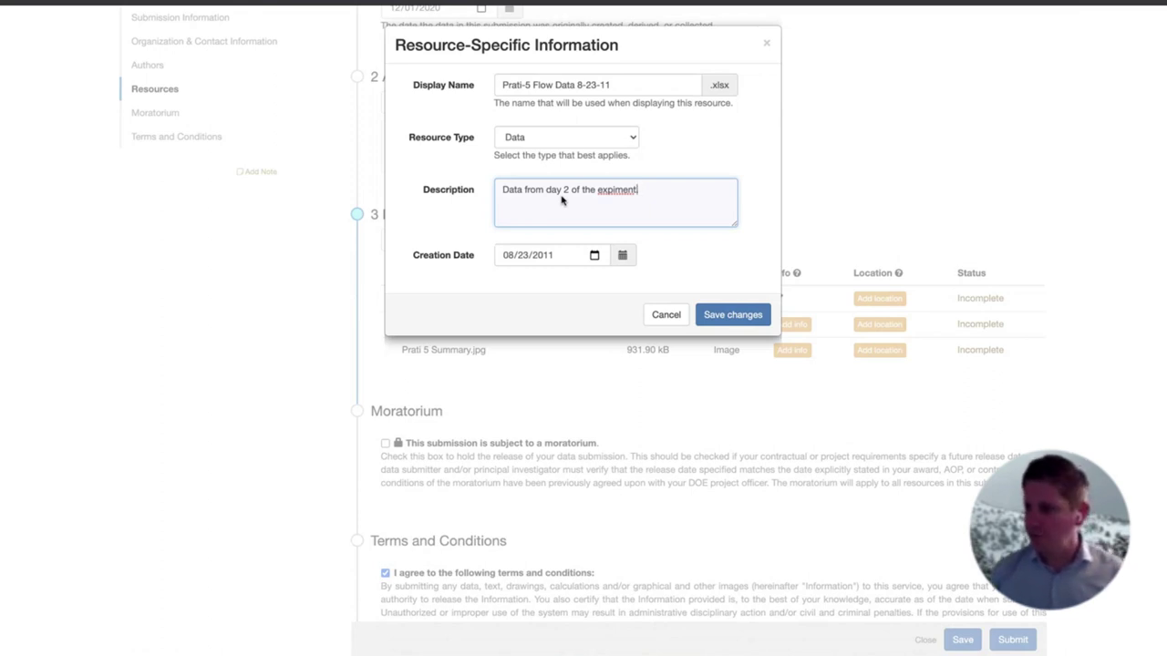
key("shift+Left")
key("shift+Left")
key("shift+Left")
key("shift+Left")
key("shift+Left")
key("shift+Left")
key("shift+Left")
key("shift+Left")
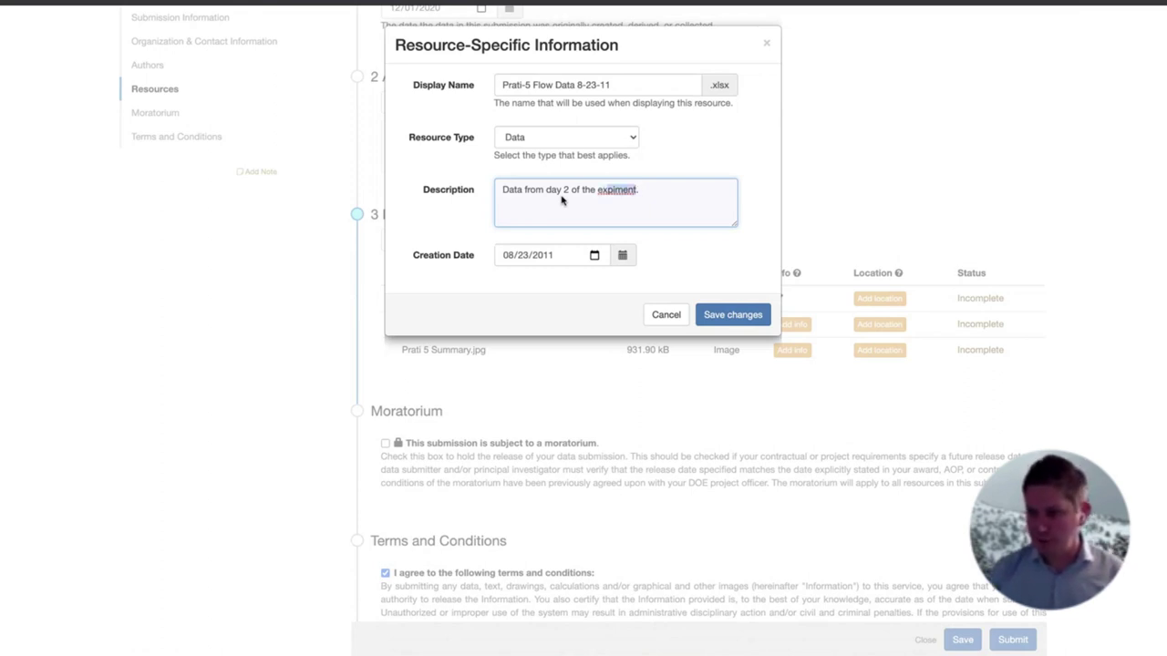
type("experiment")
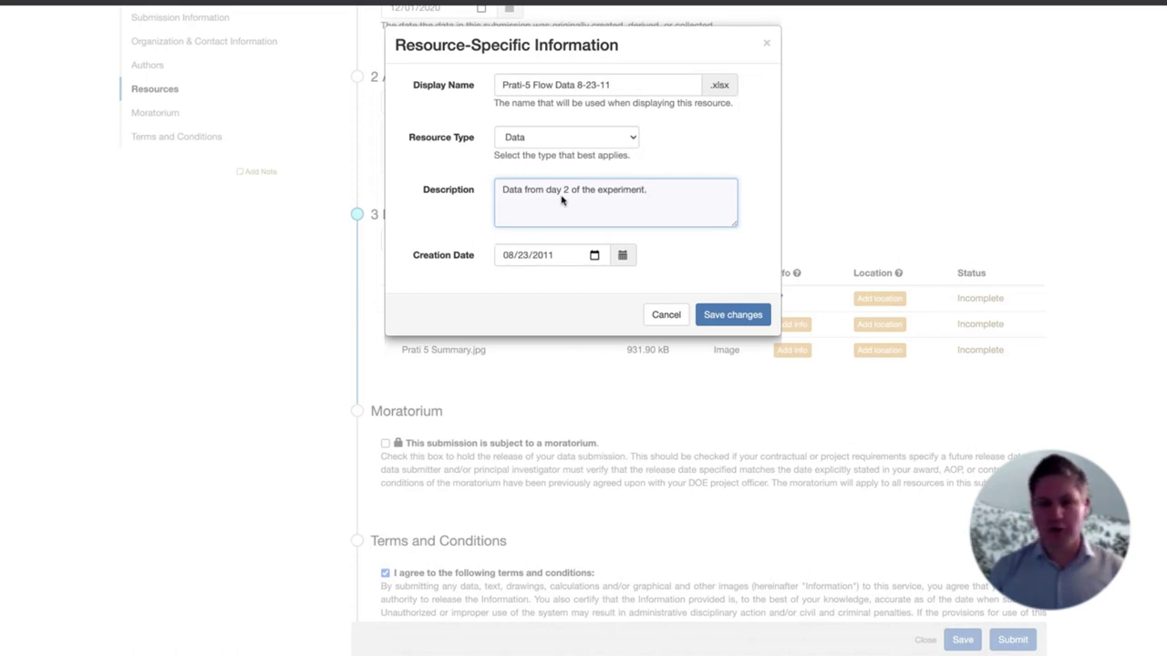
type(".")
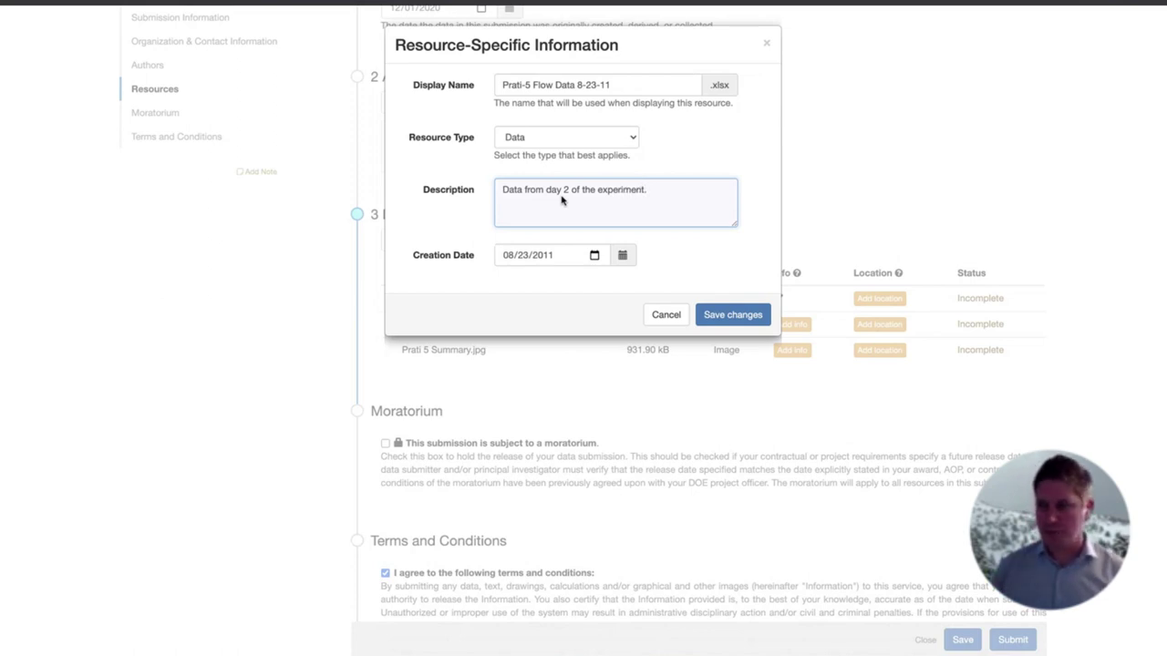
type(".")
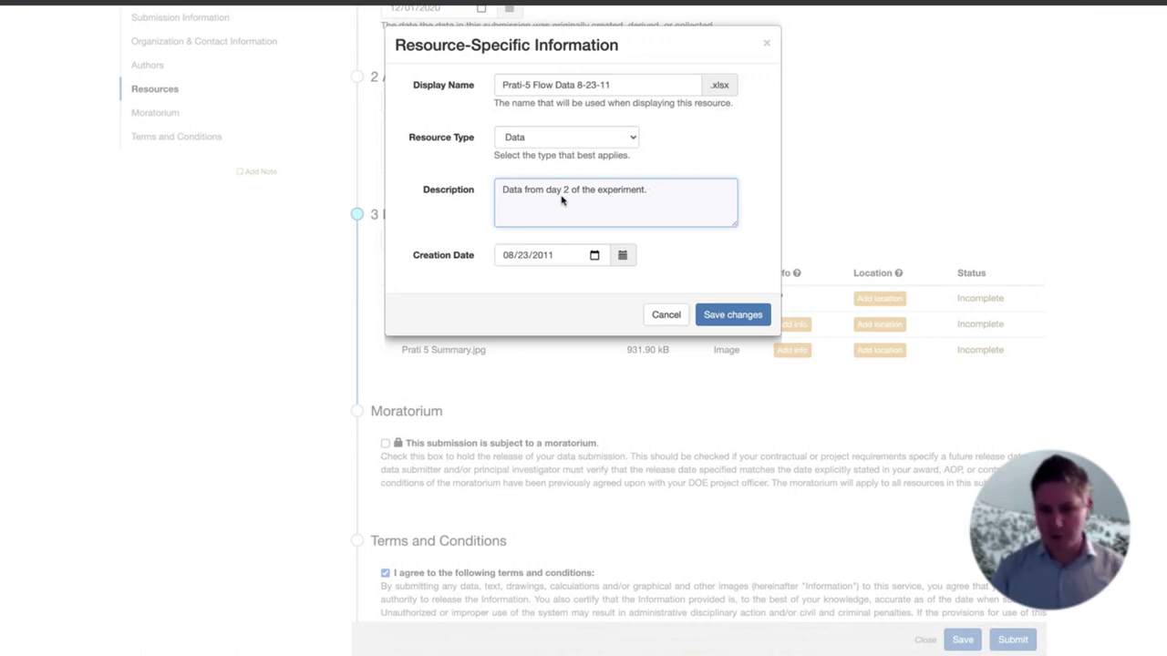
type("  Null valu")
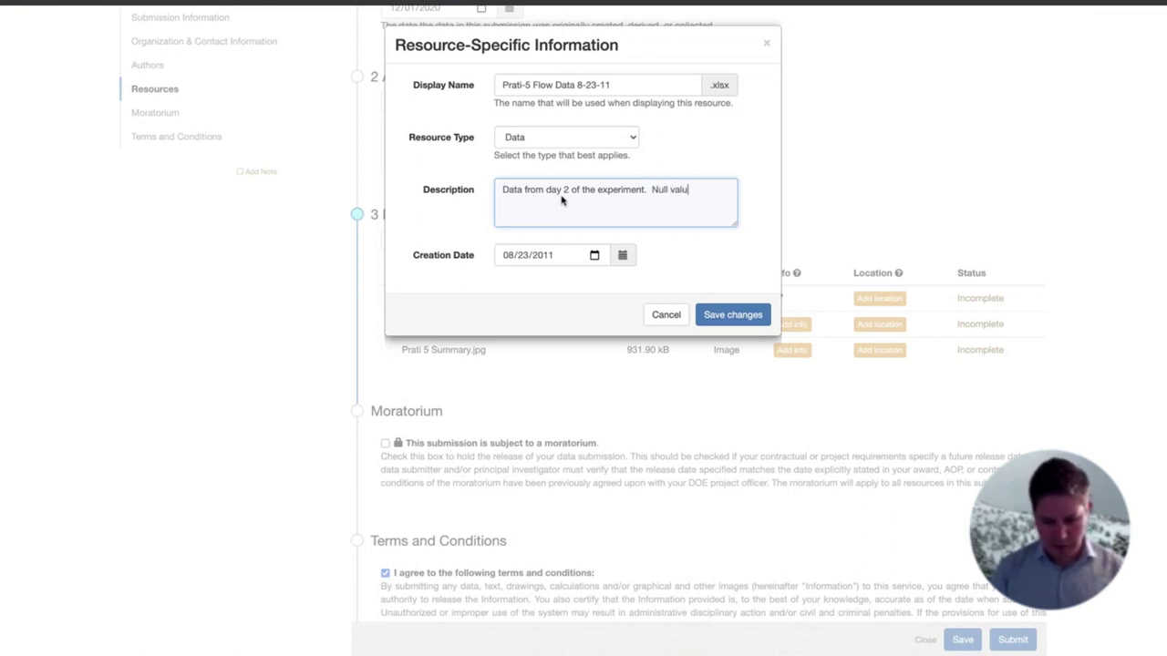
type("e issues on ")
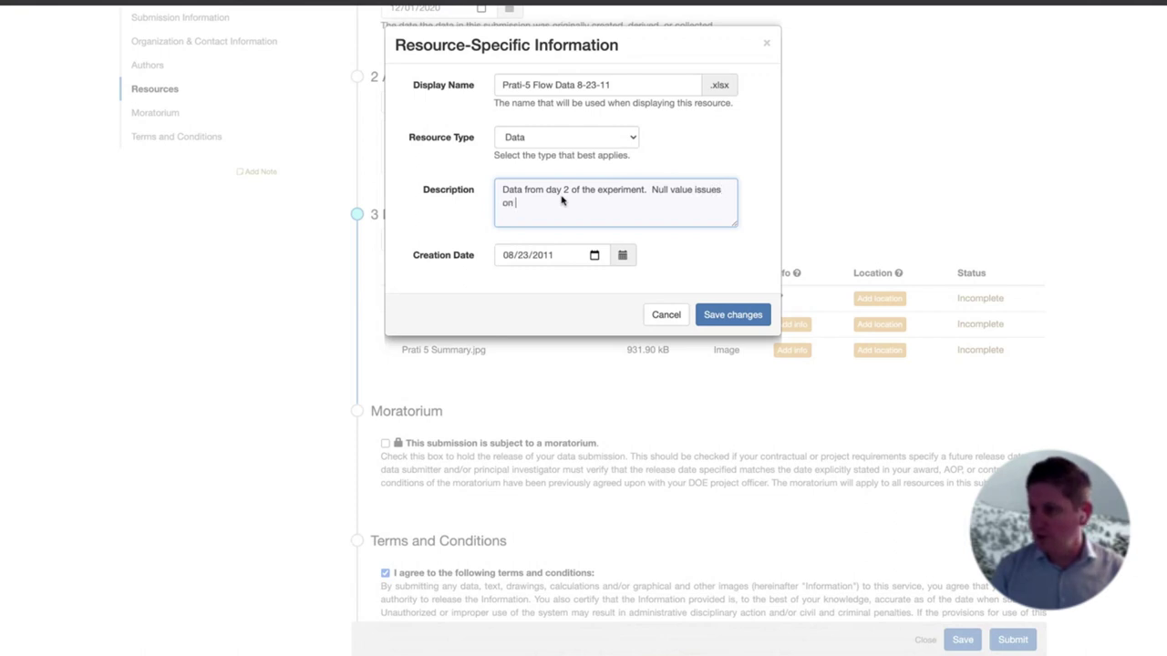
type("row")
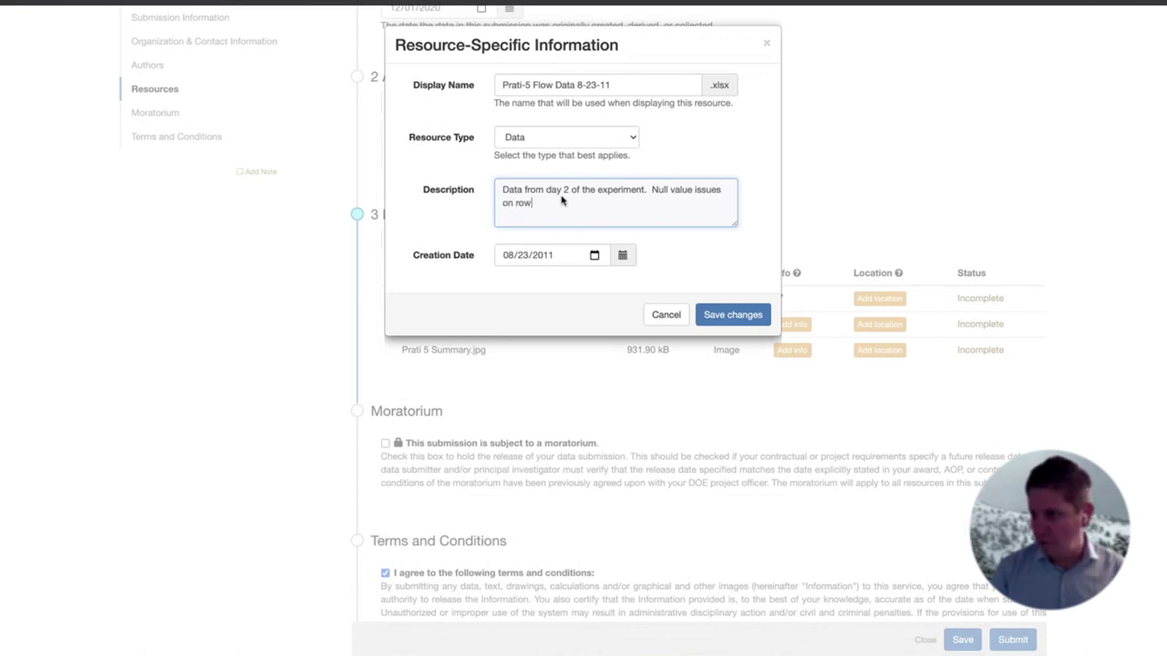
type("s 13-42 are the results of a")
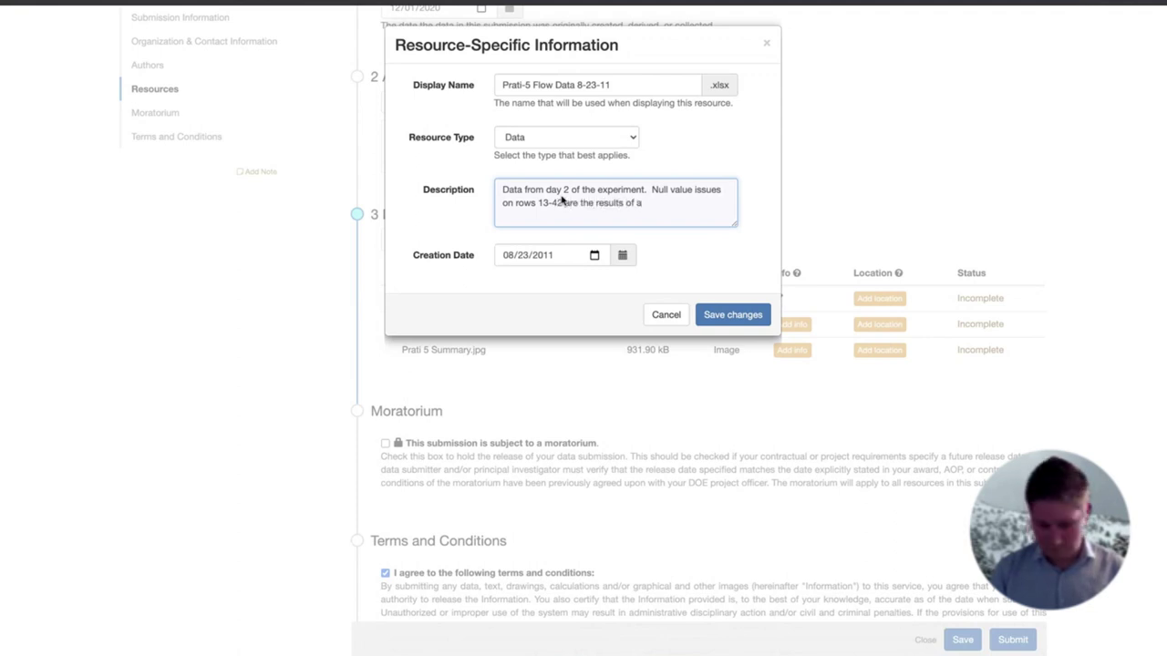
type("n device tha")
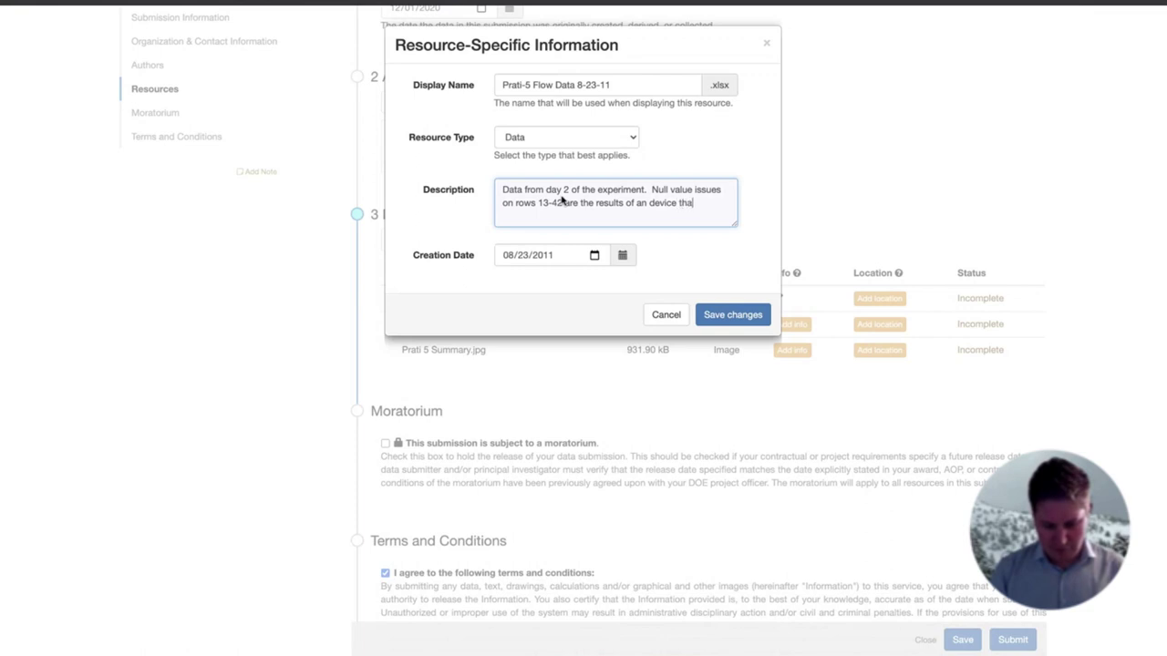
type("t was acc")
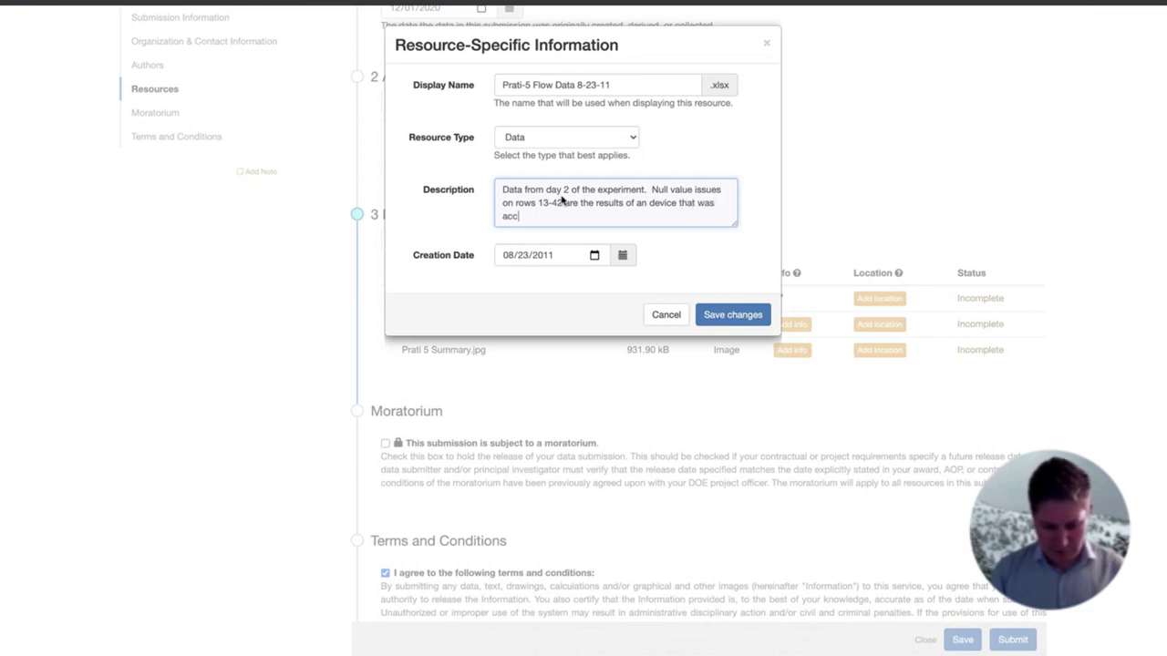
type("identally powered ")
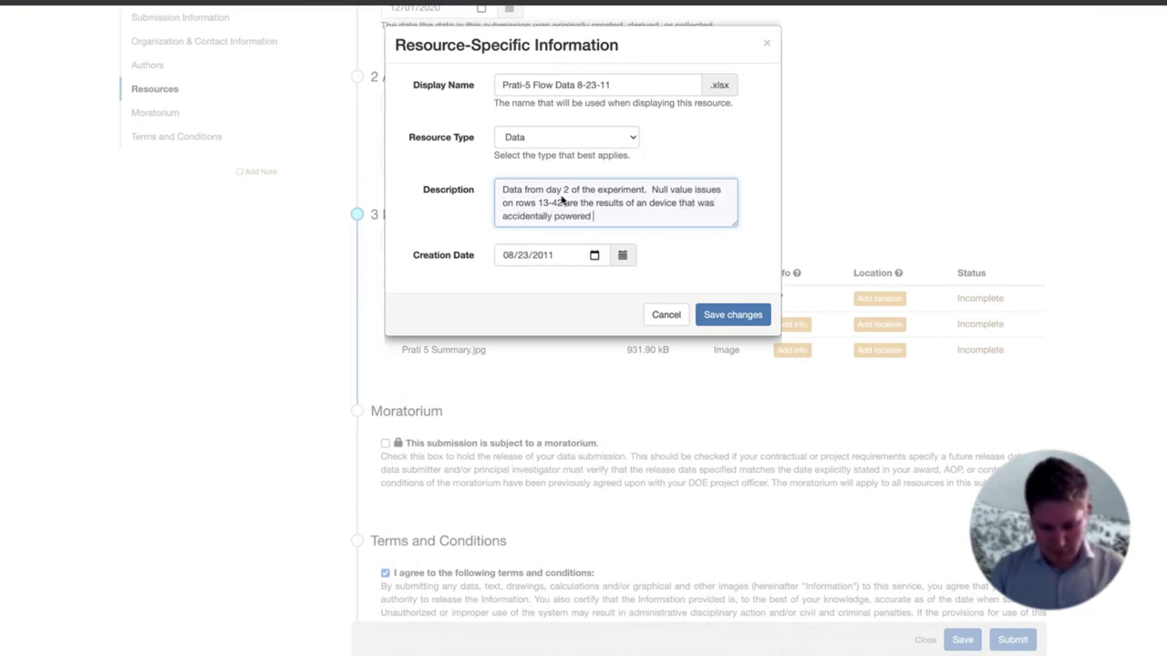
type("down and not ac")
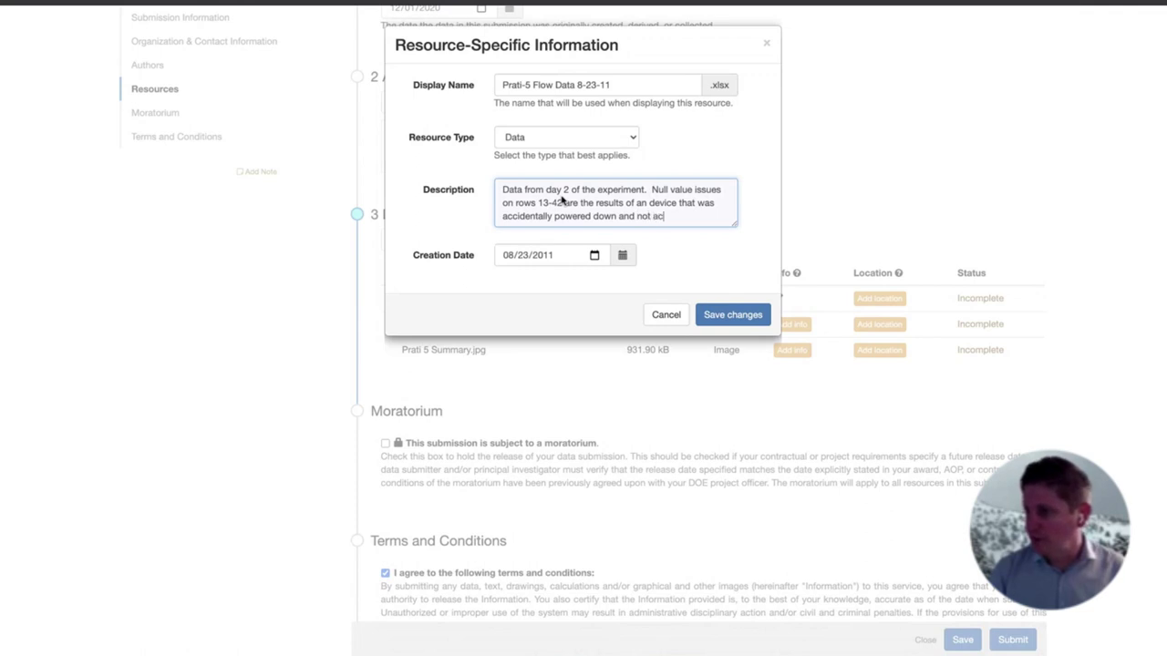
type("tual zeros.")
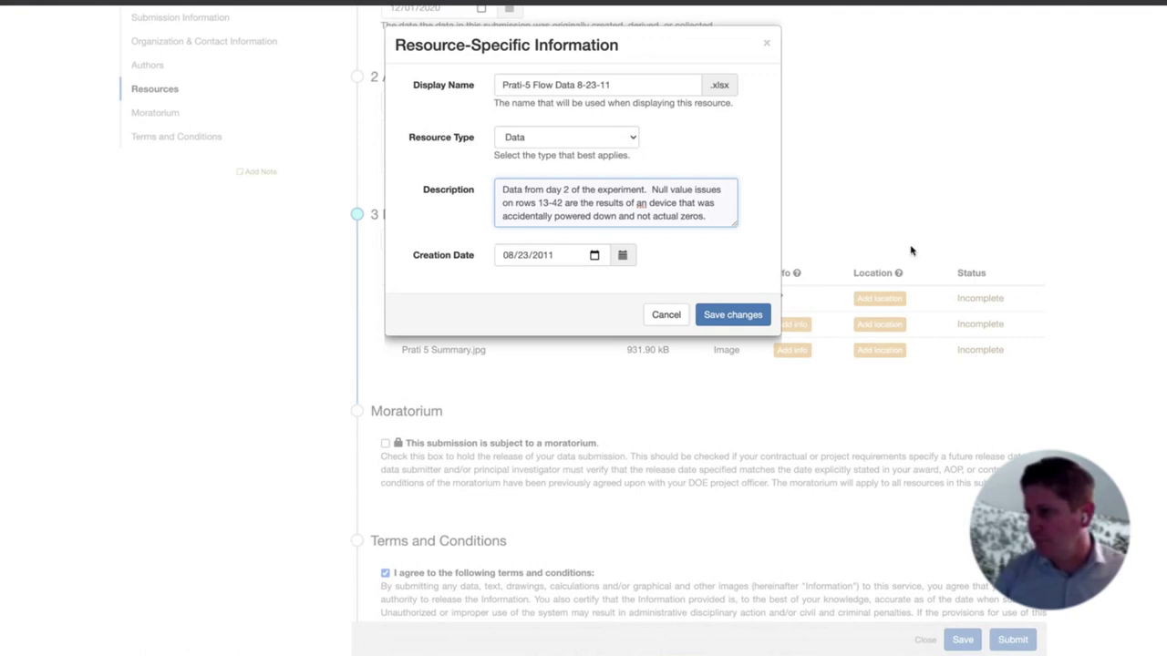
left_click(735, 316)
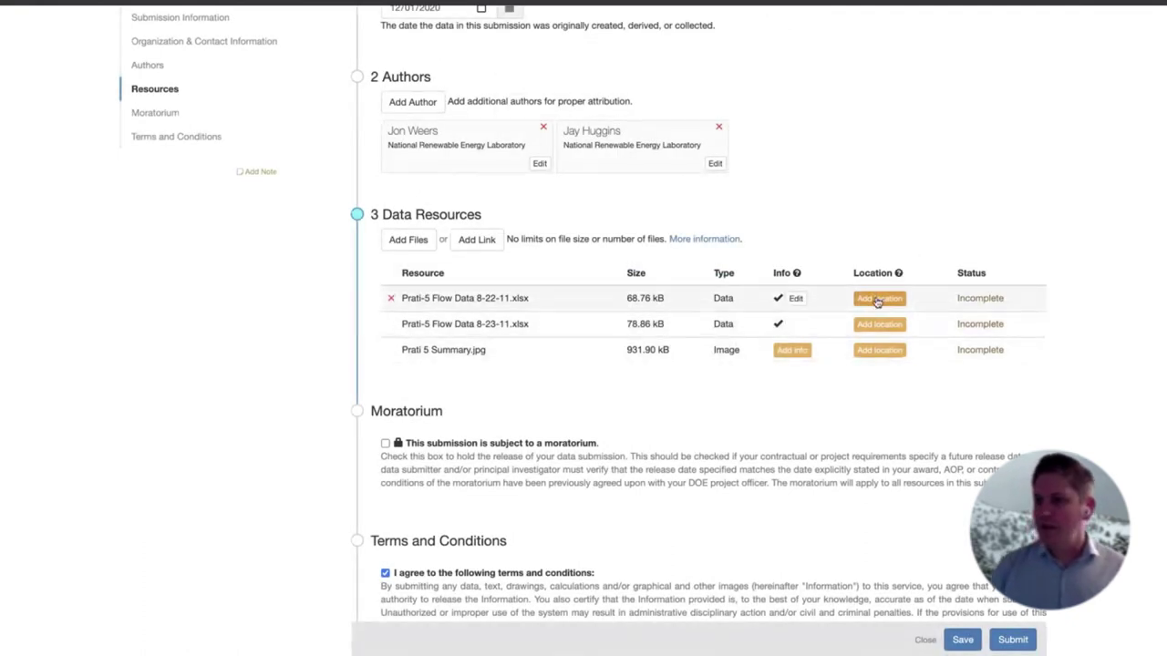
Leave the first file's location unset and open the details form for Prati 5 Summary.jpg
left_click(878, 299)
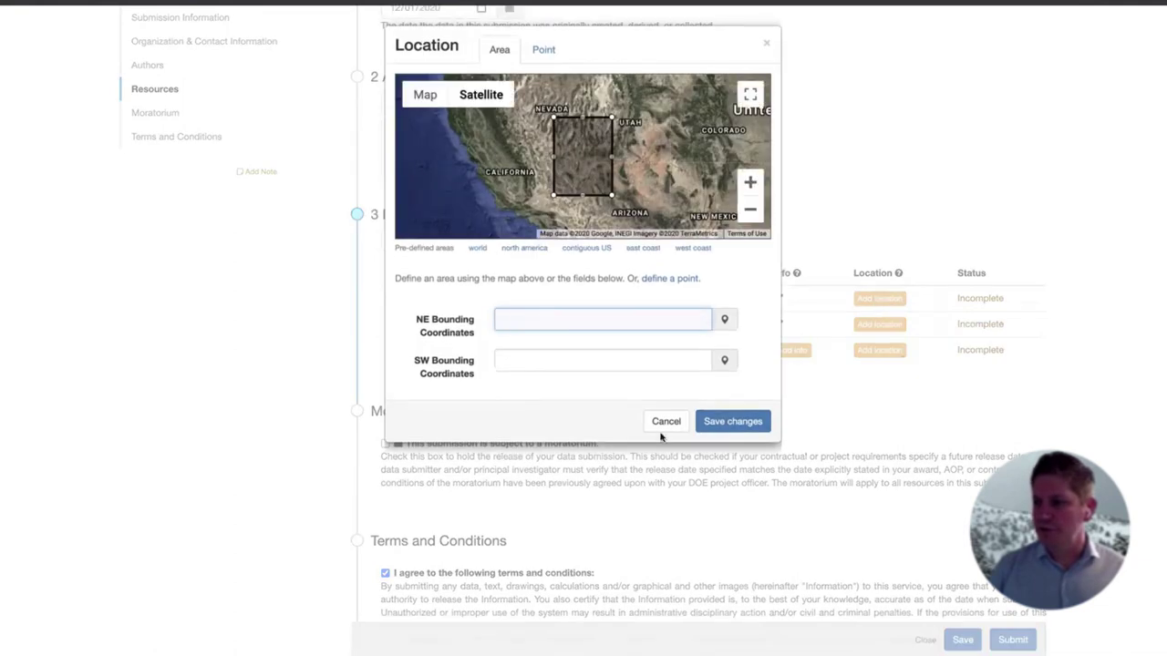
left_click(665, 422)
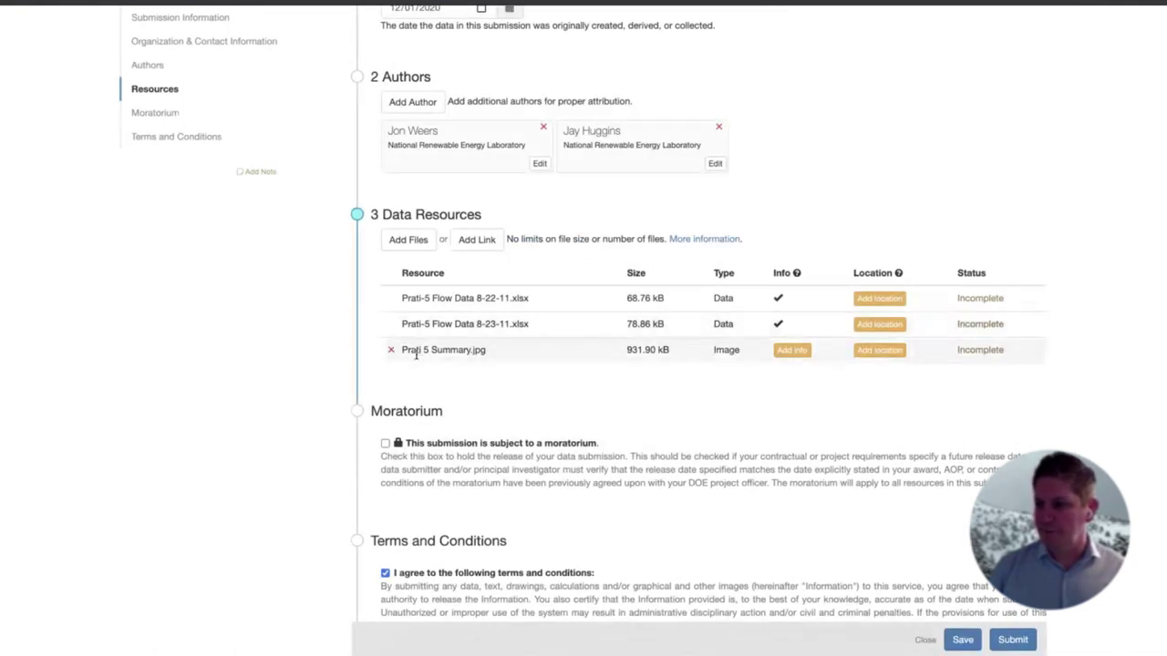
left_click_drag(403, 350, 482, 350)
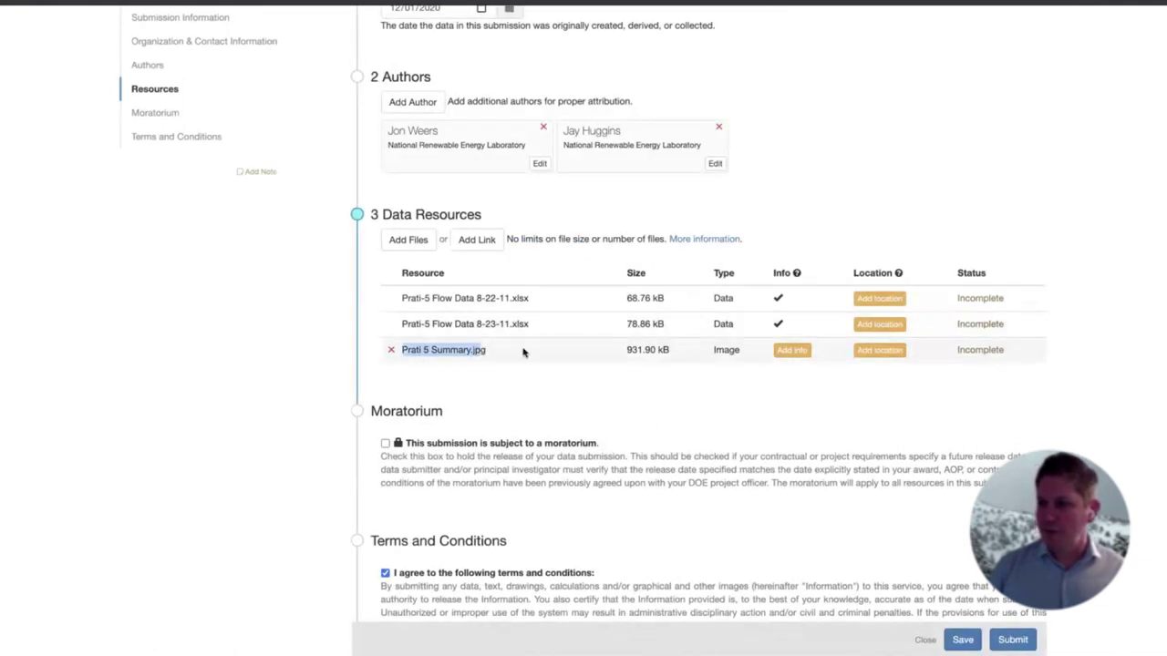
double_click(721, 350)
left_click_drag(487, 350, 475, 350)
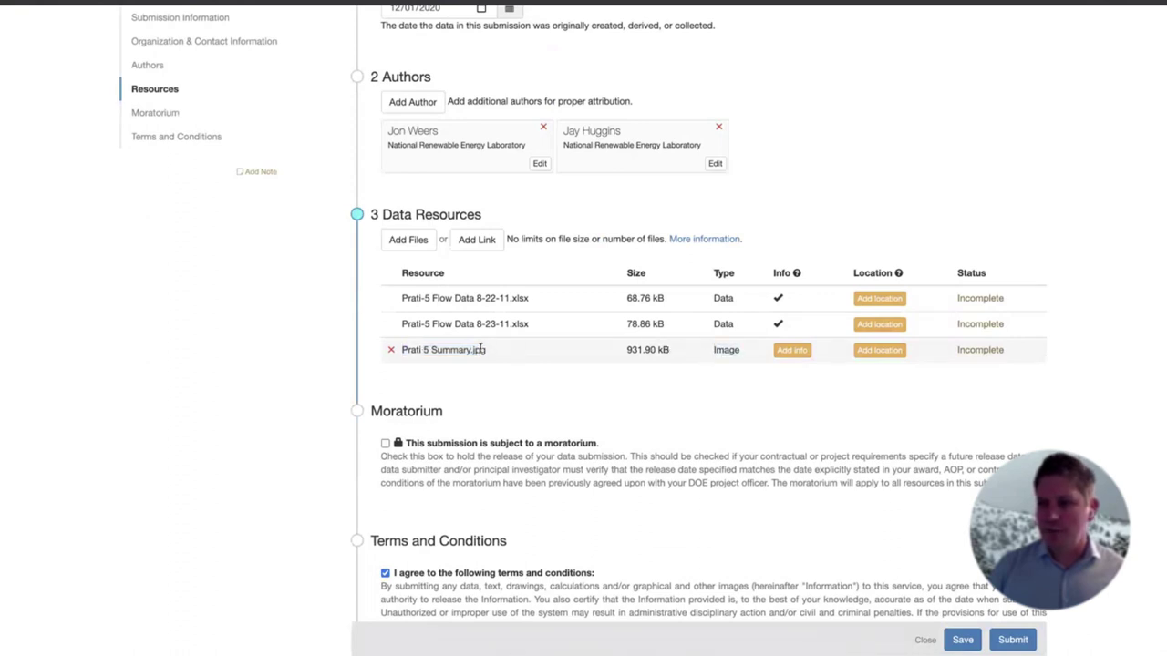
left_click(597, 356)
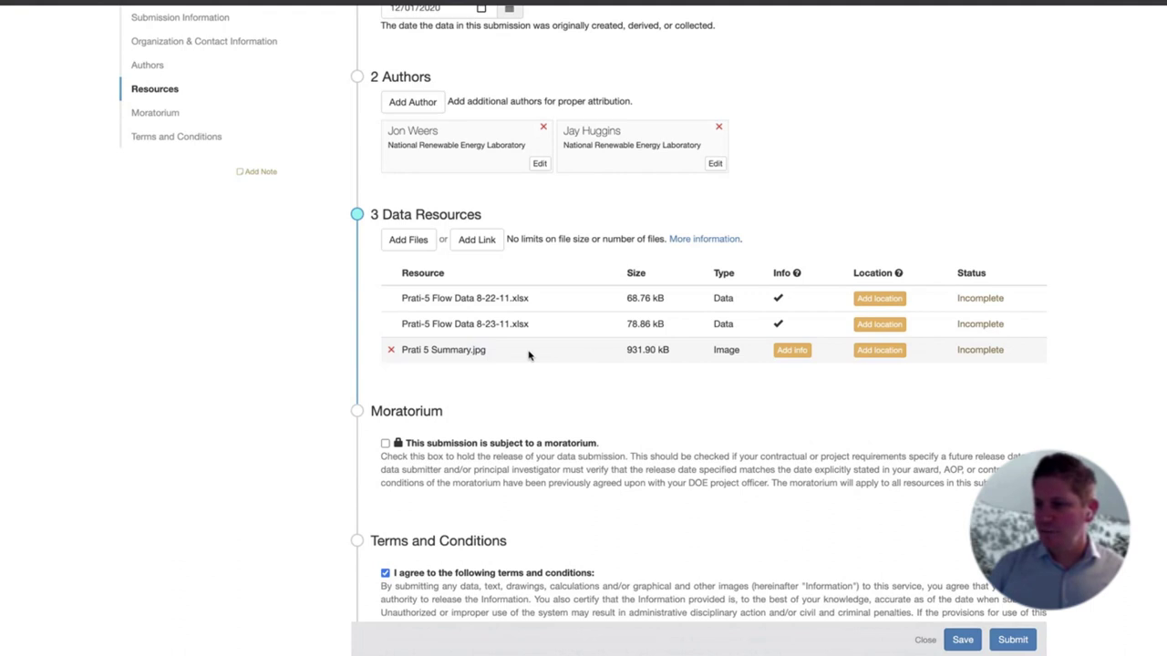
left_click(788, 353)
Set Prati 5 Summary.jpg's type to Document and describe it as a scanned summary document
left_click(584, 137)
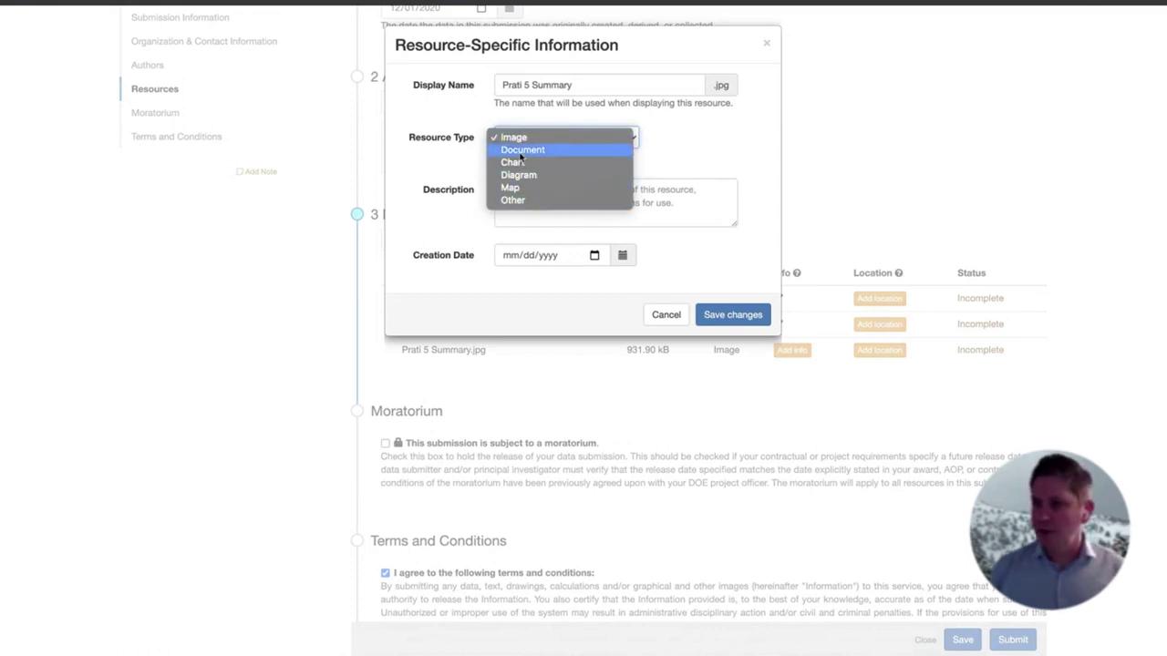
left_click(515, 162)
left_click(573, 144)
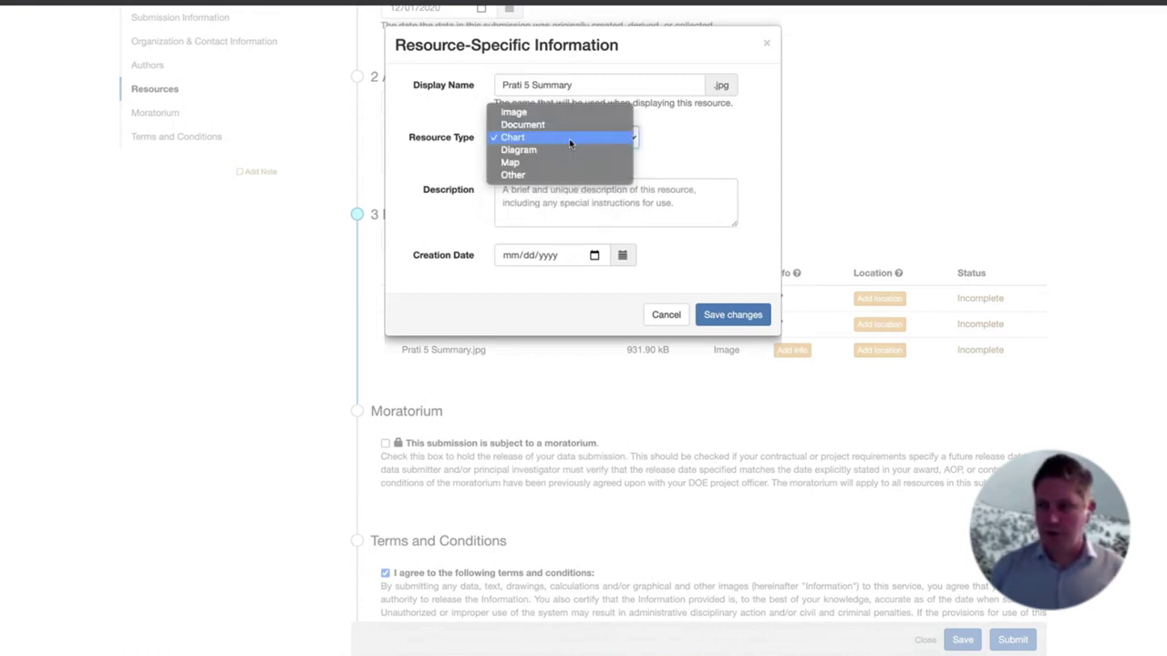
left_click(512, 124)
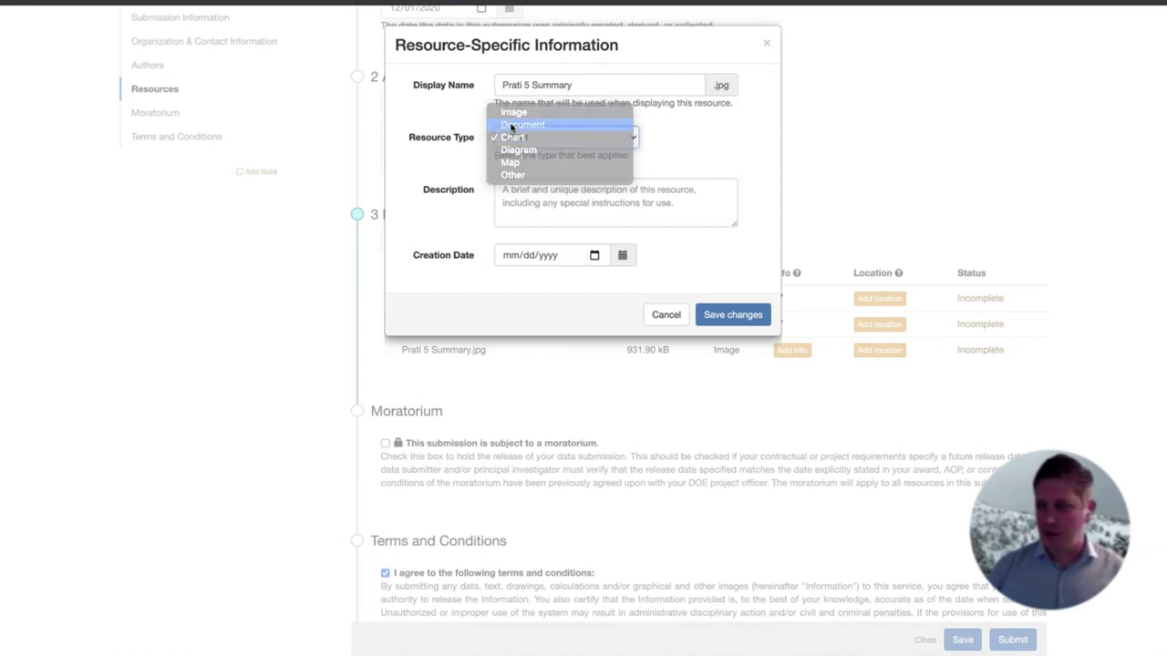
left_click(520, 192)
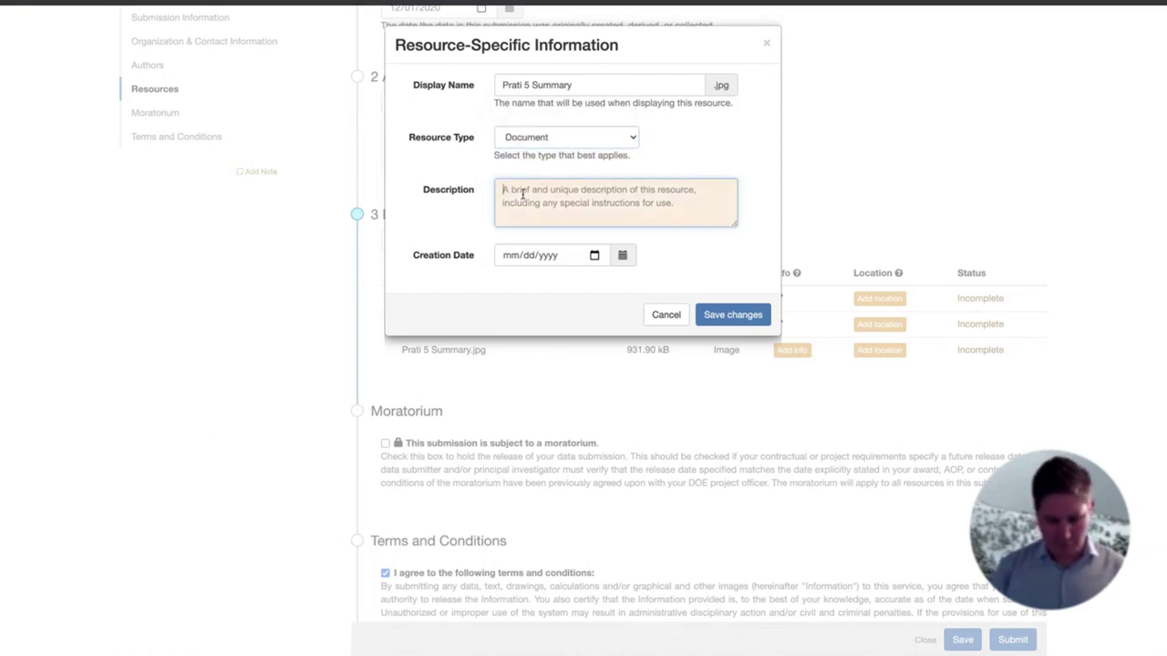
type("Scanned copy")
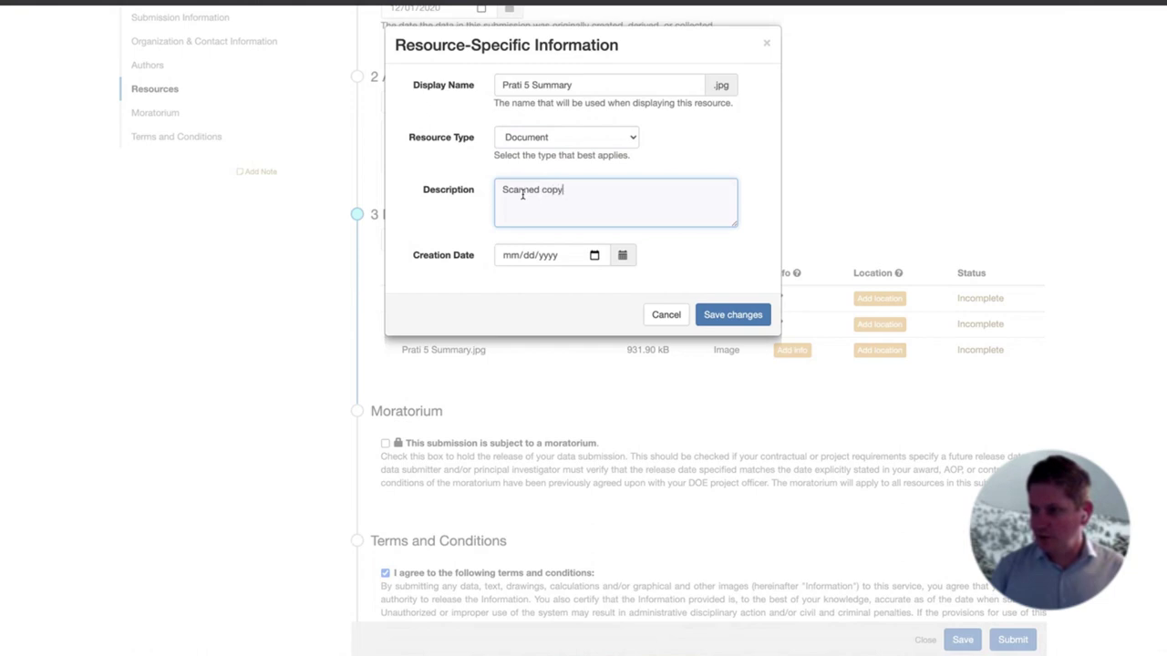
type(" of the summary do")
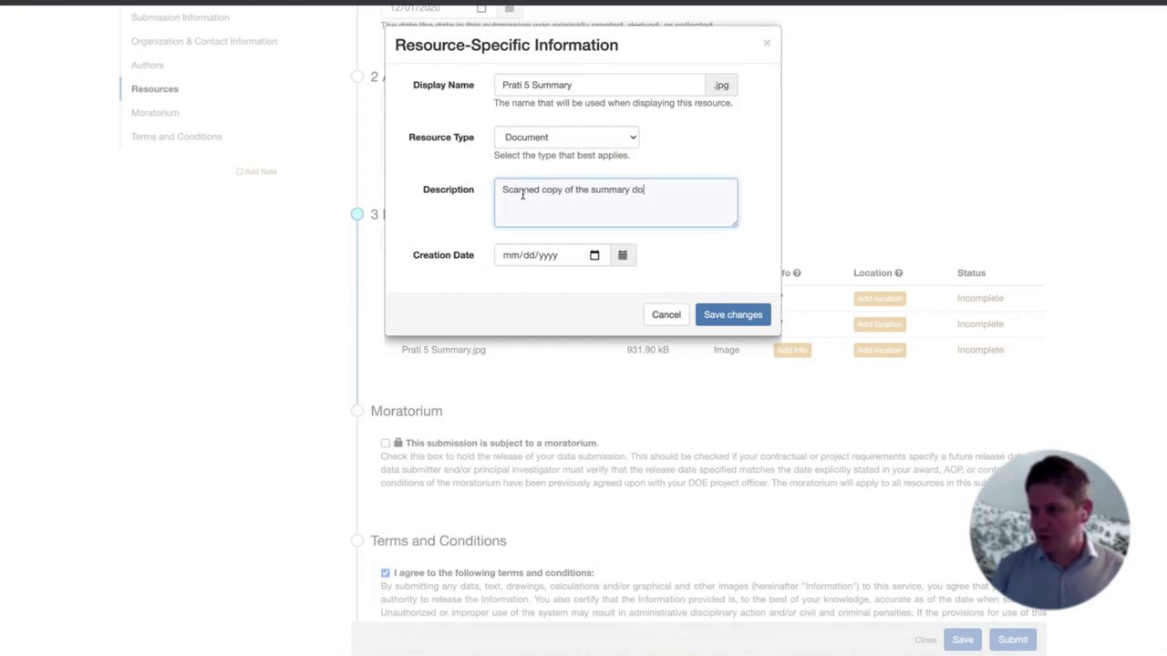
type("cument.")
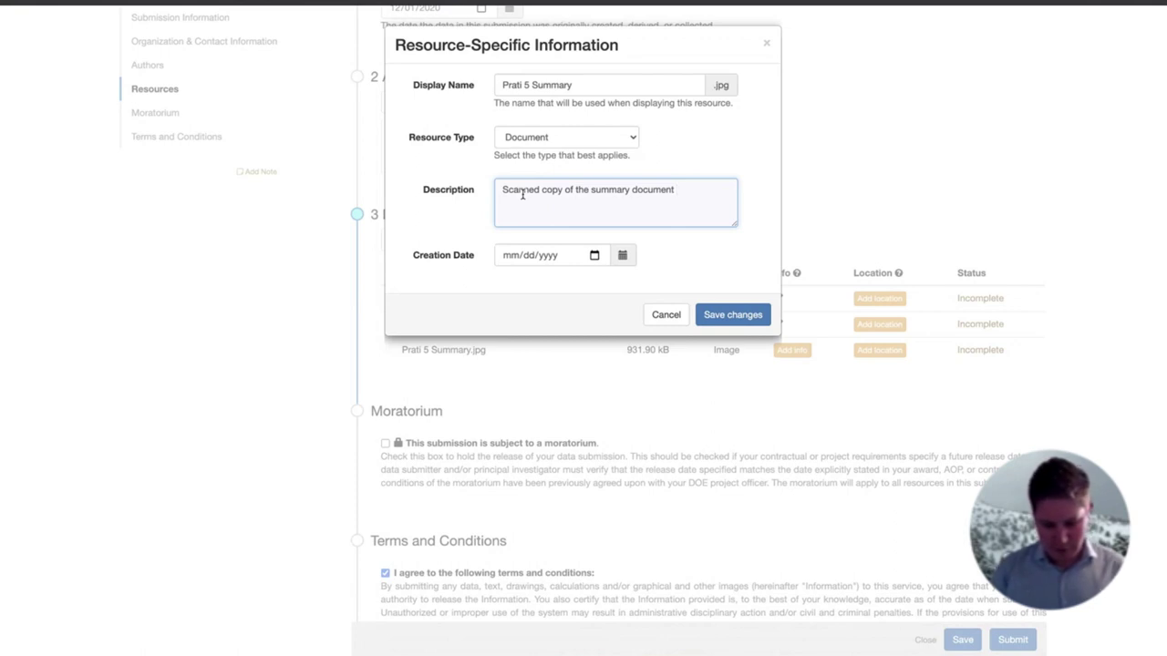
type("llustrate the ")
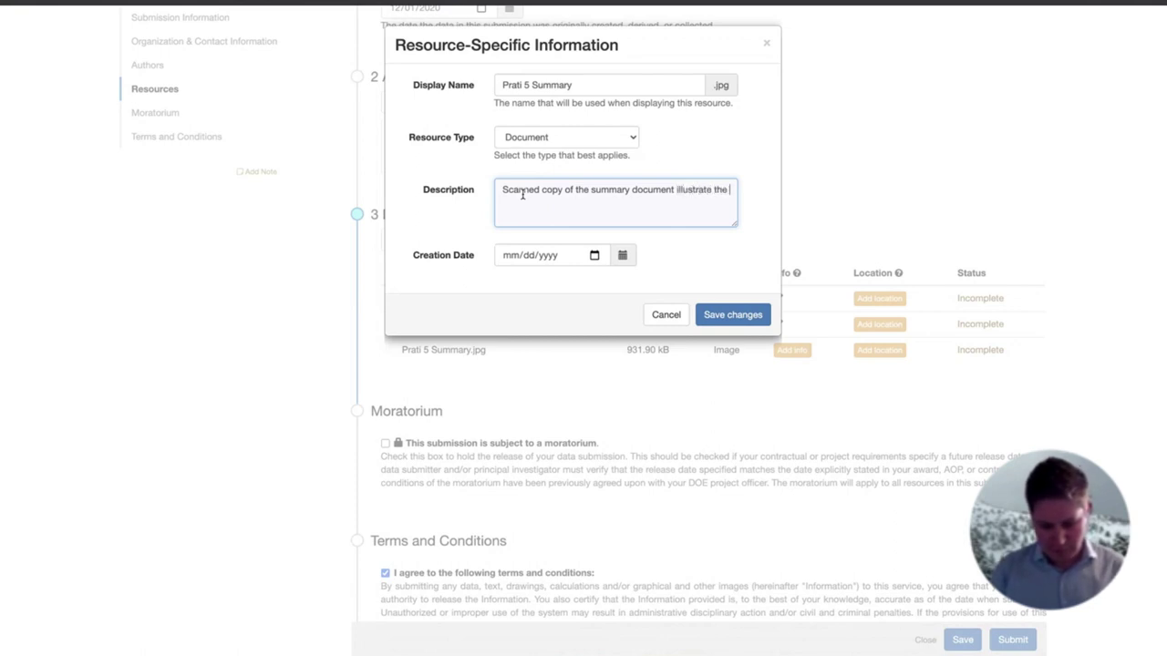
type("test configu")
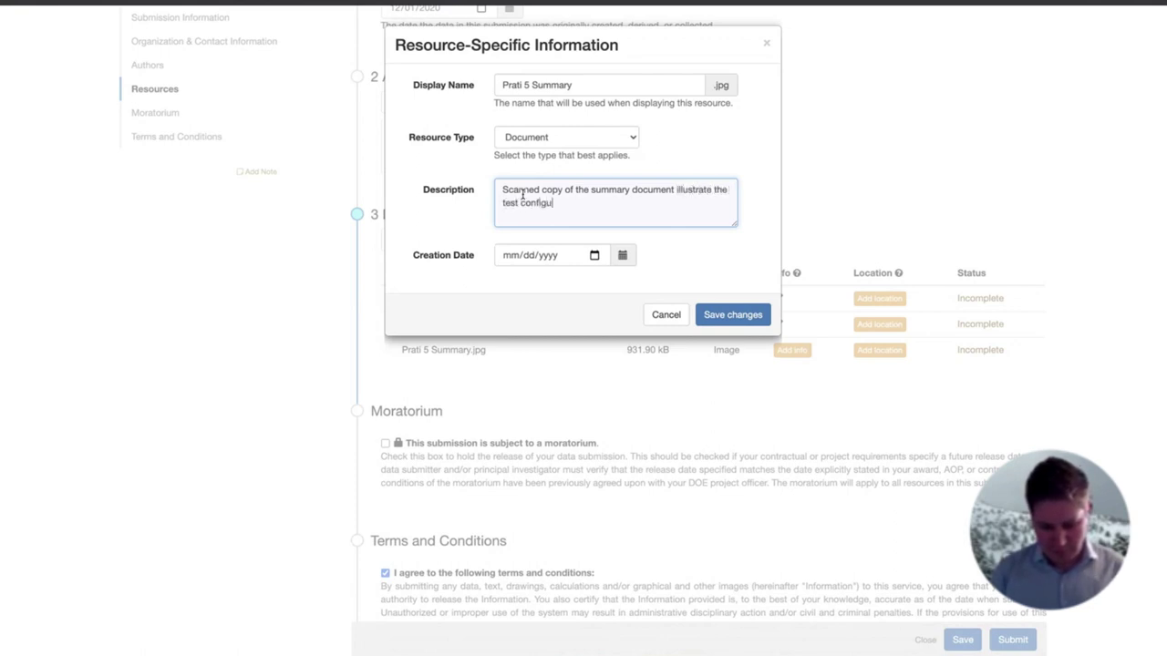
type("ration and outli")
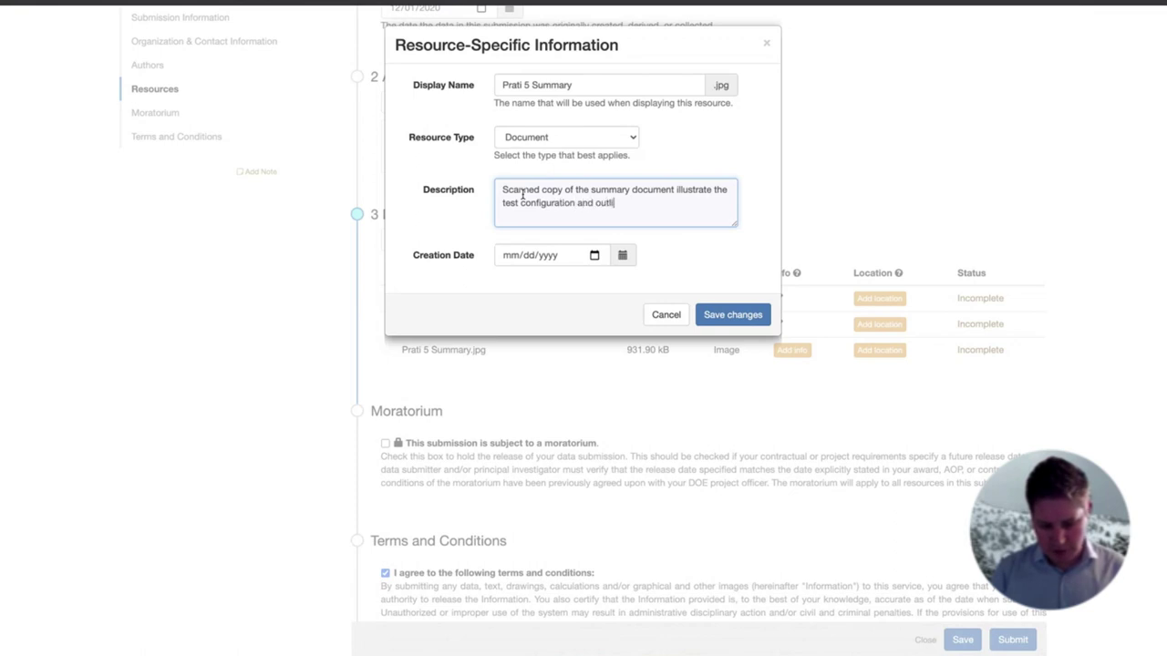
type("nes the testing paramet")
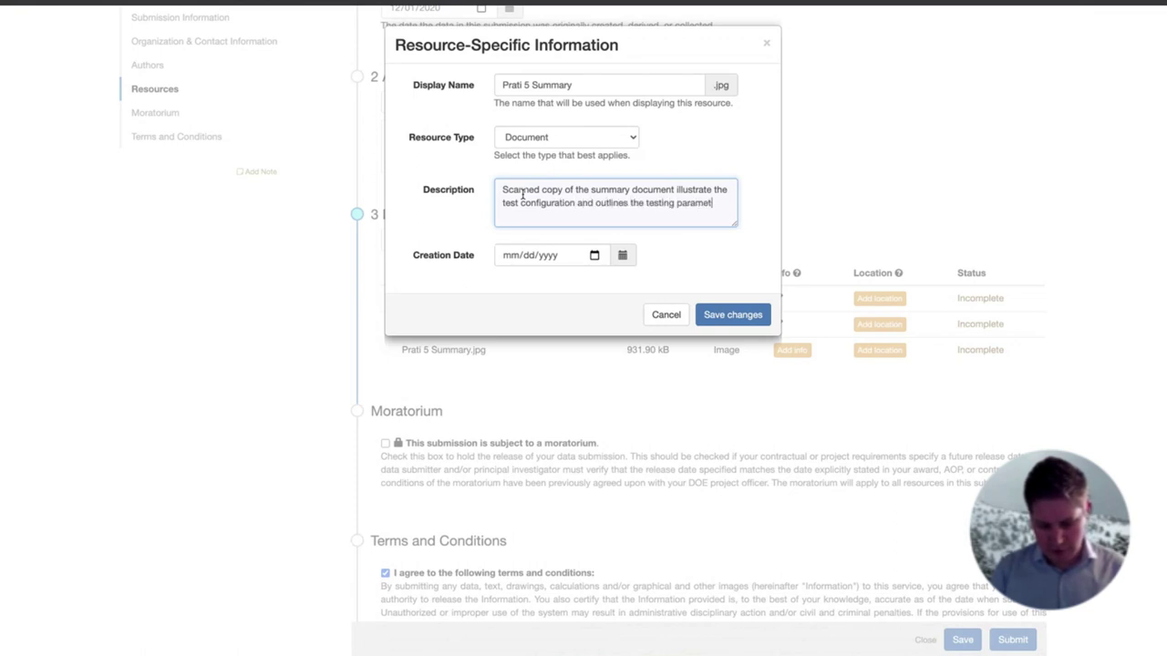
type("ers.")
Set its Creation Date to 09/01/2020, save the image's details, and save the submission
left_click(594, 255)
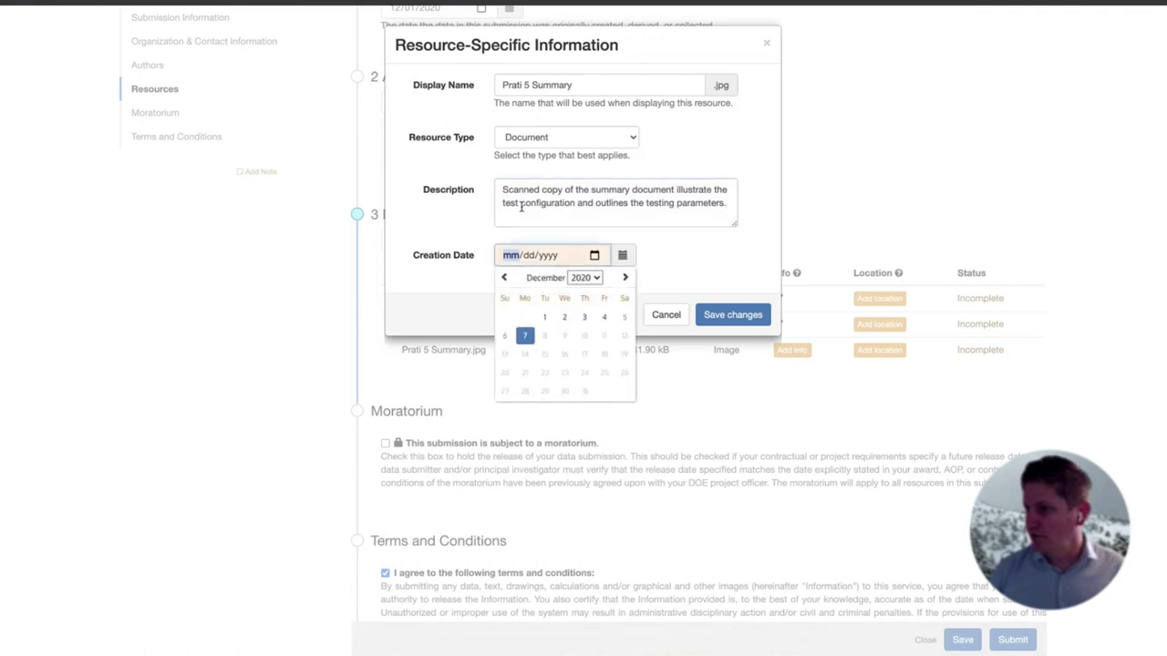
left_click(504, 278)
left_click(504, 278)
left_click(503, 278)
left_click(544, 316)
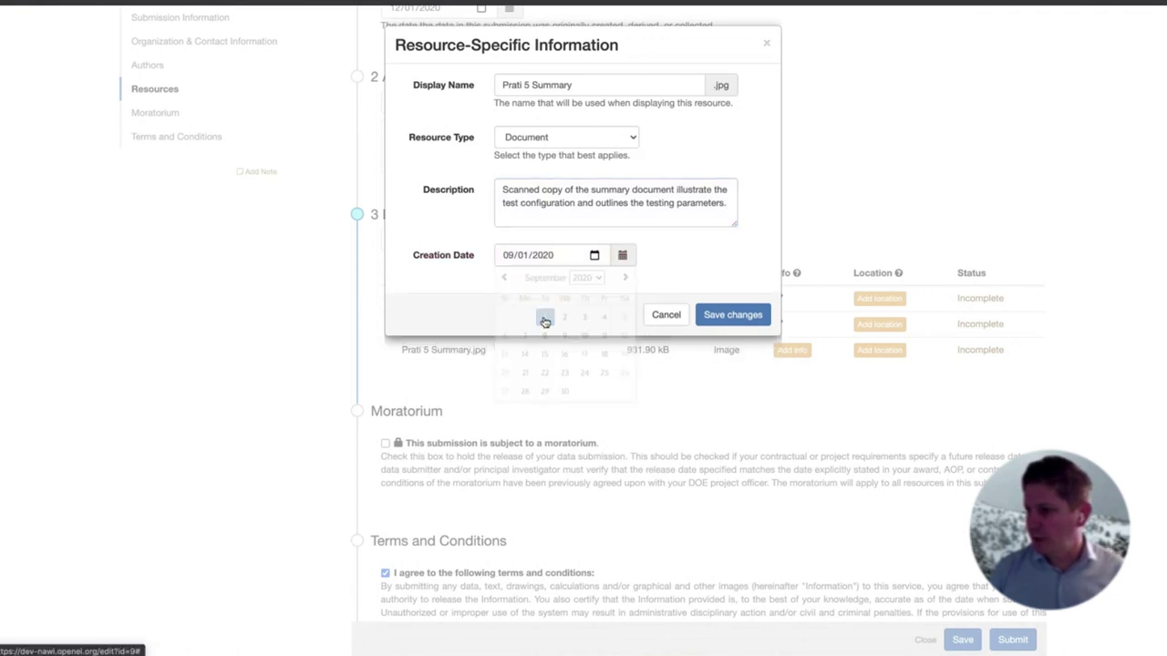
left_click(730, 317)
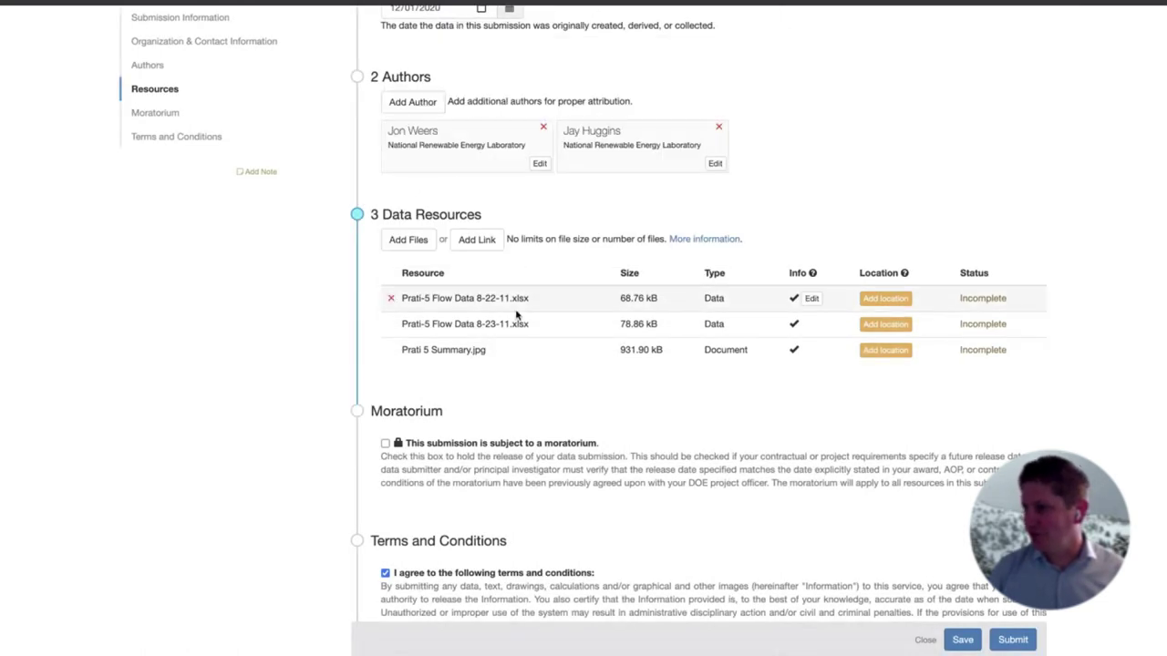
left_click(966, 640)
Start a new link resource and copy the WEC-Sim GitHub address from a new browser tab
left_click(474, 241)
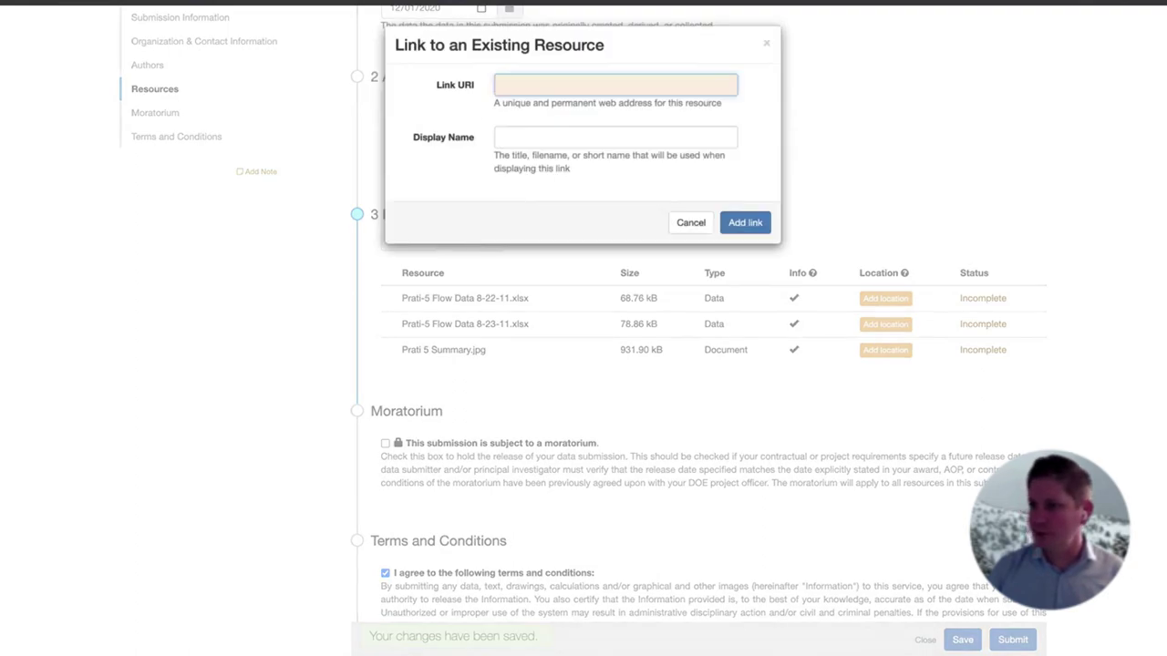
key("ctrl+t")
type("ew")
key("BackSpace")
key("BackSpace")
type("wec")
key("ctrl+a")
type("wec-sim.github.io/WEC-Sim/")
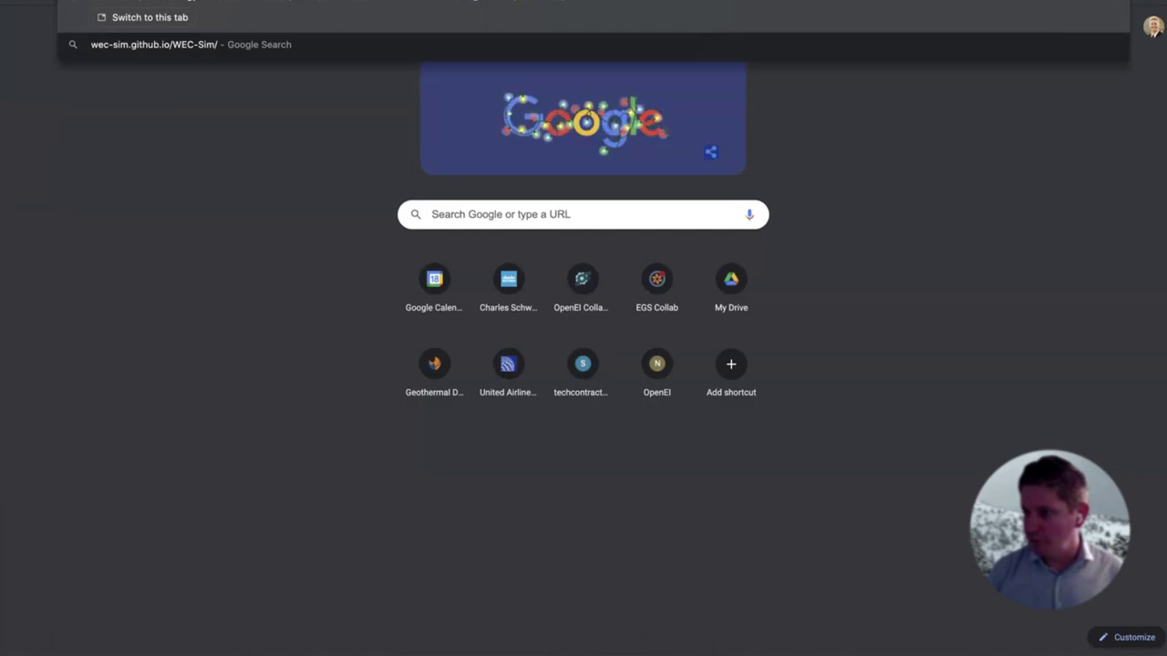
key("ctrl+w")
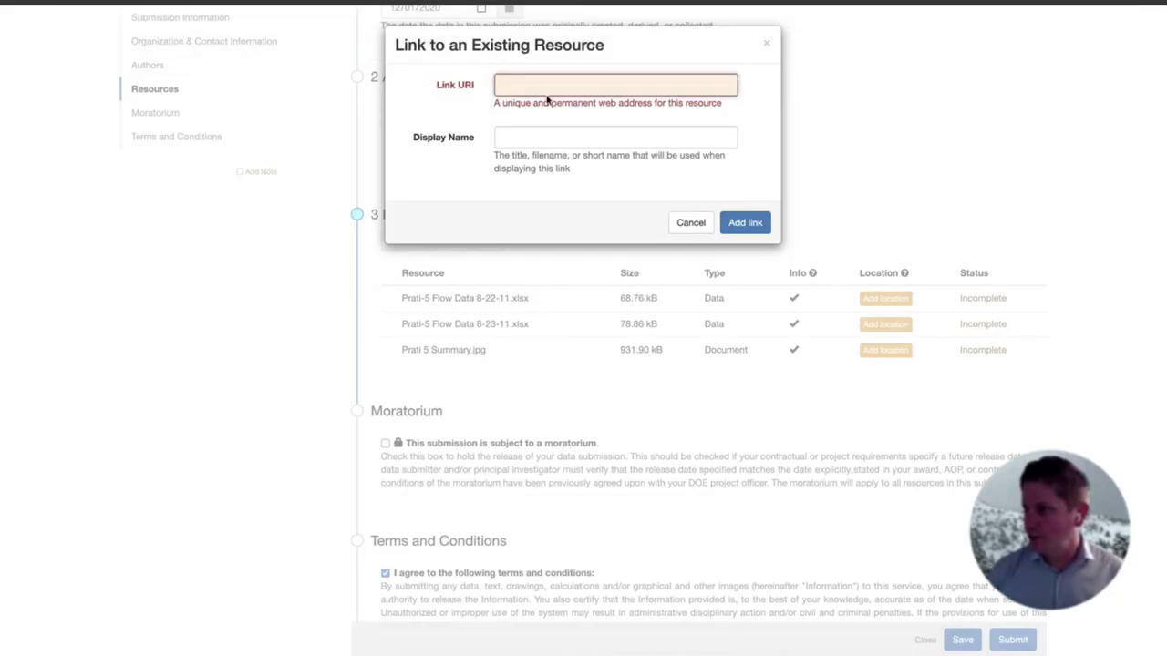
type("https://wec-sim.github.io/WEC-Sim/")
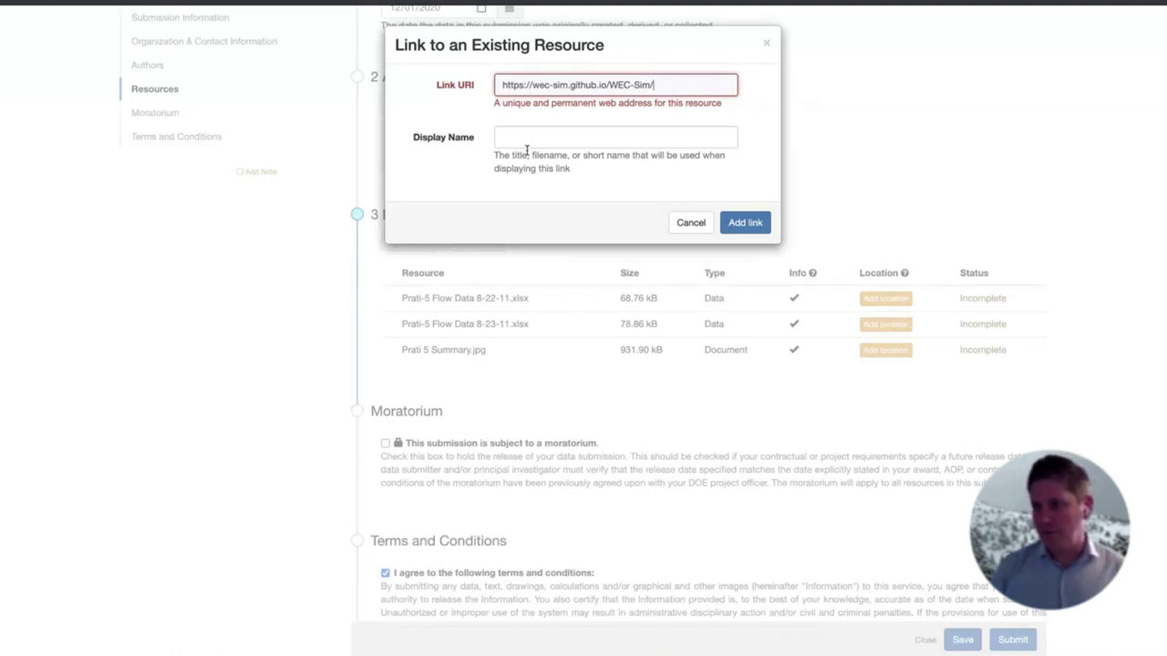
left_click(526, 151)
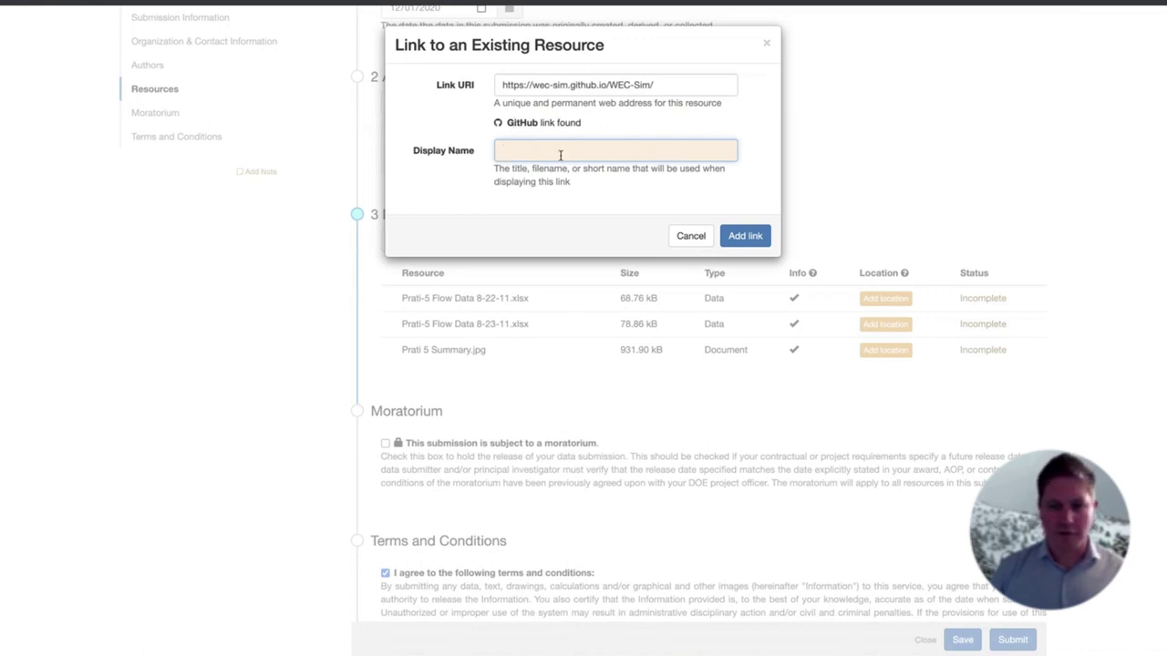
type("WEC-Sim")
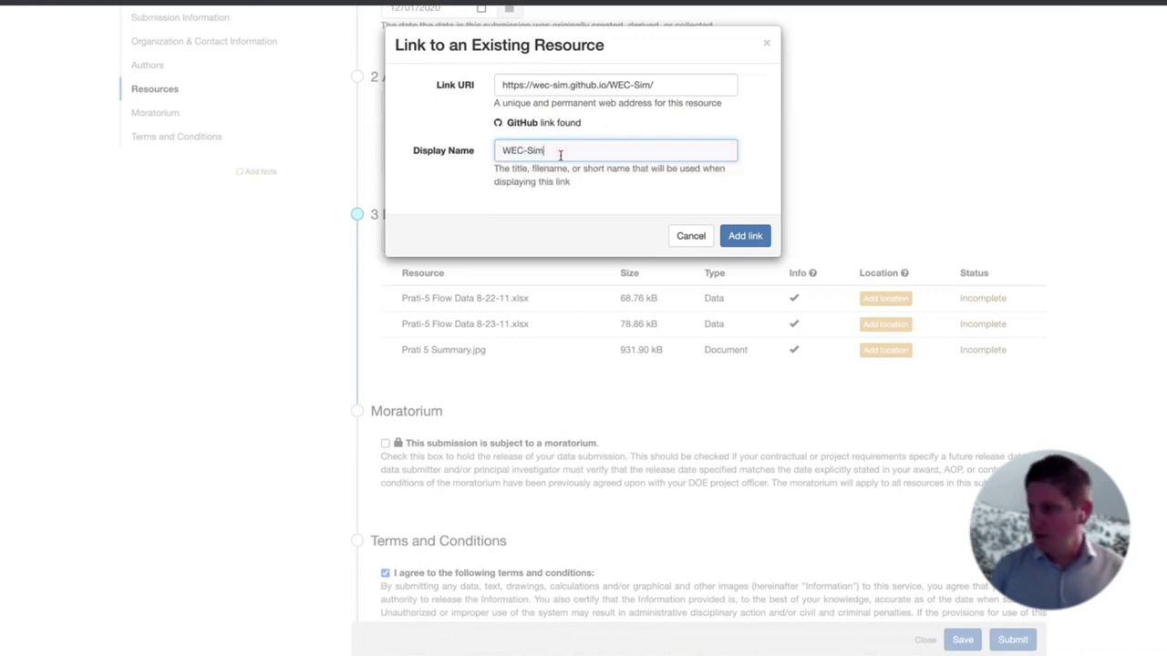
left_click(748, 235)
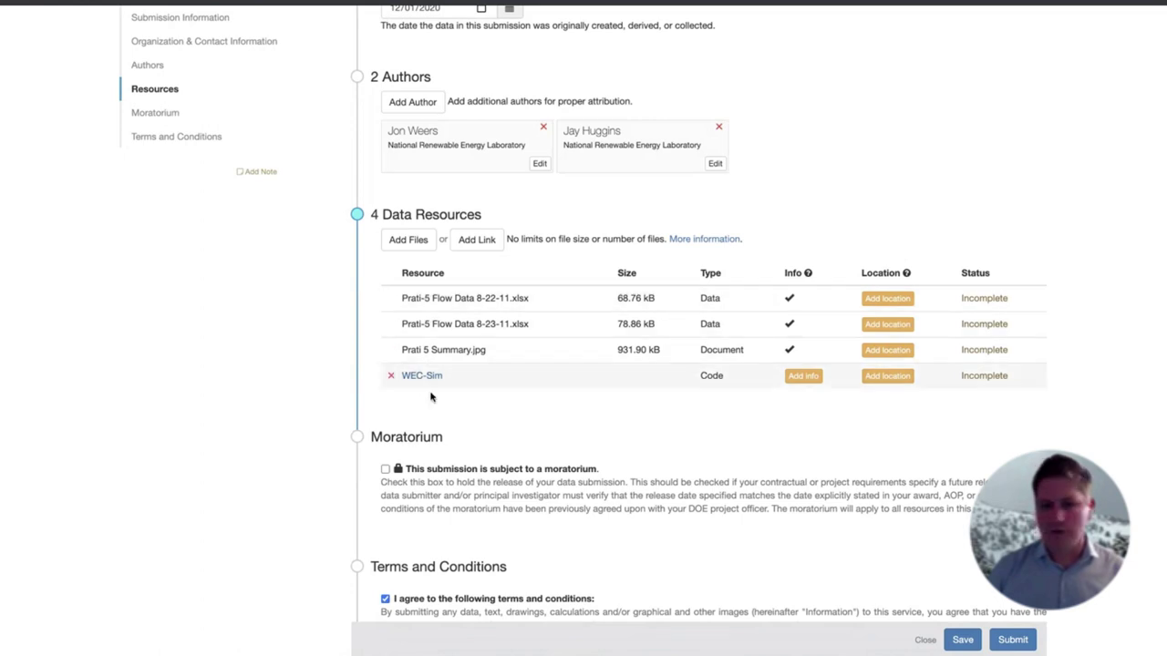
Confirm WEC-Sim's prefilled Code info (MATLAB, simulator description, 06/03/2014) and save it
left_click(811, 378)
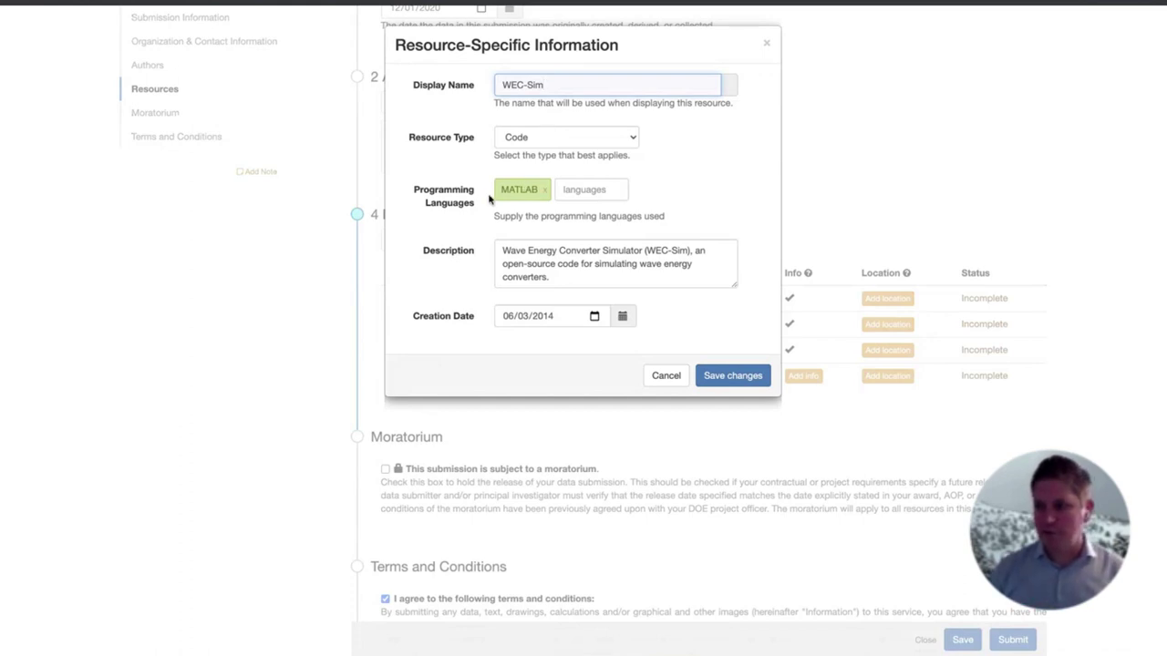
left_click_drag(559, 277, 503, 254)
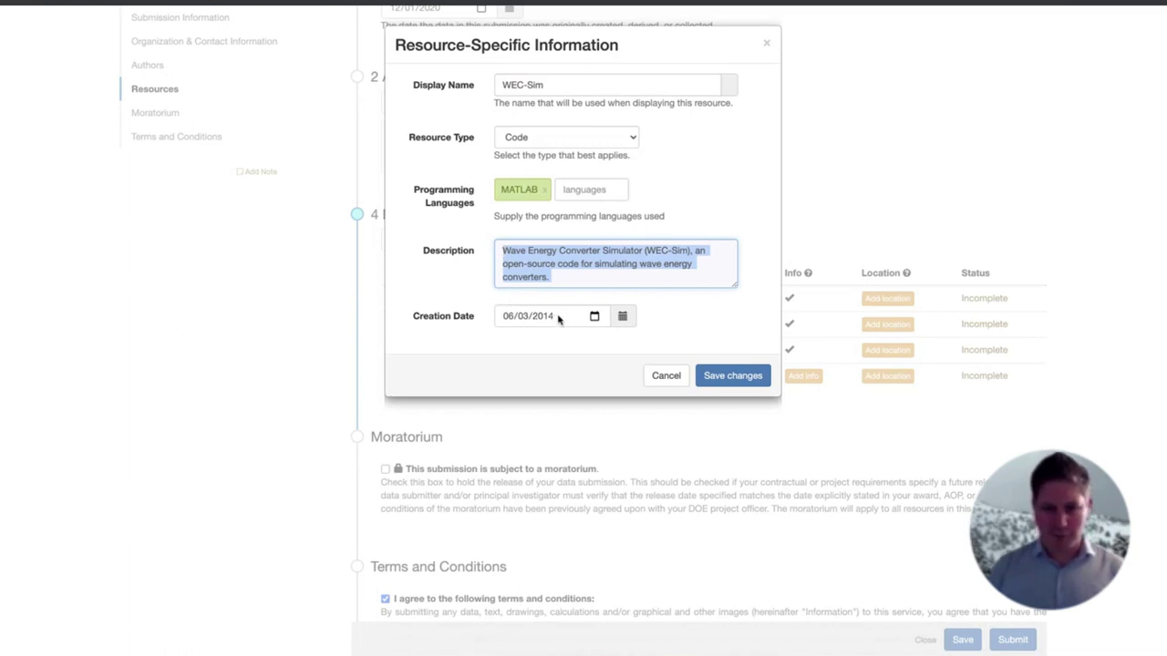
left_click(694, 323)
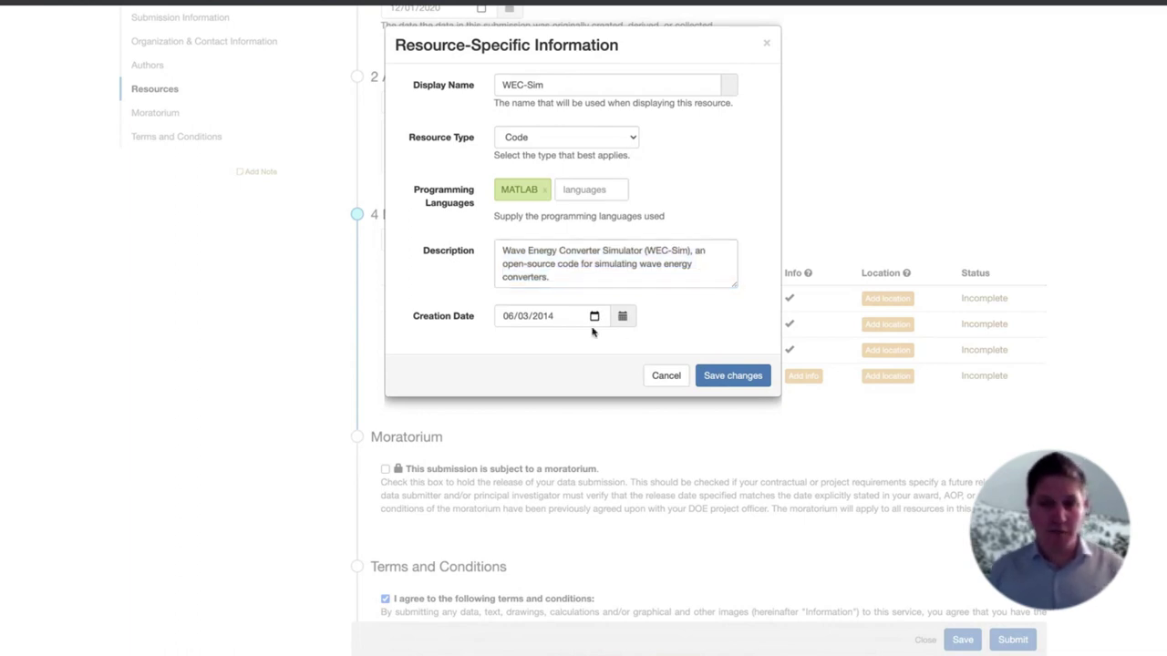
left_click(728, 376)
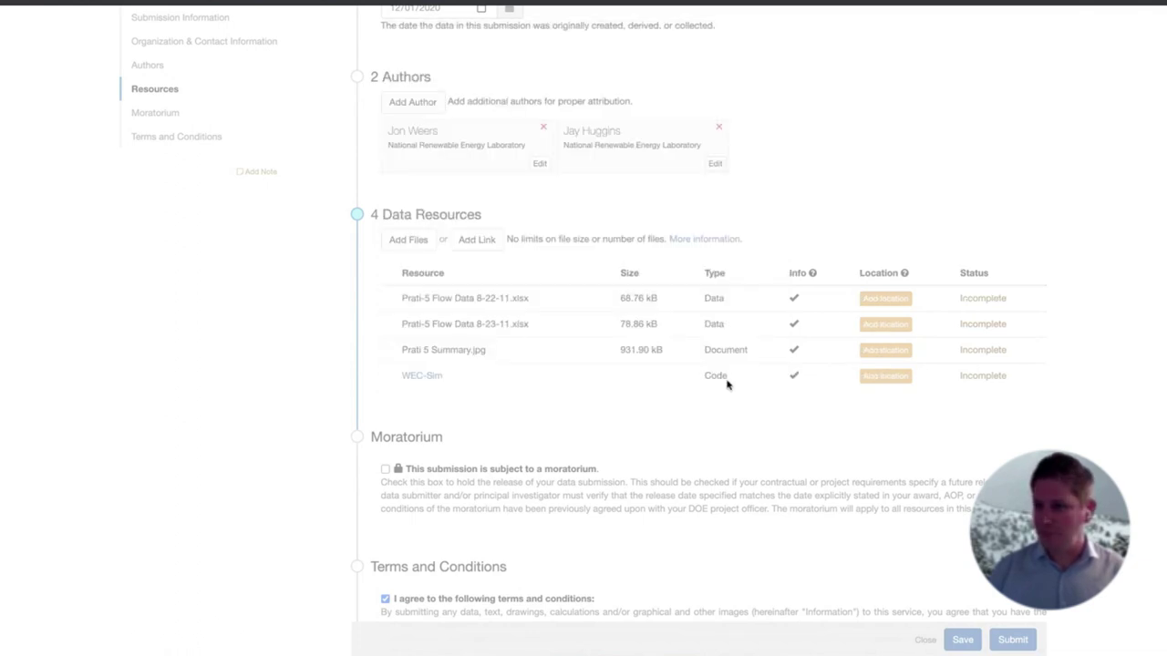
left_click(903, 300)
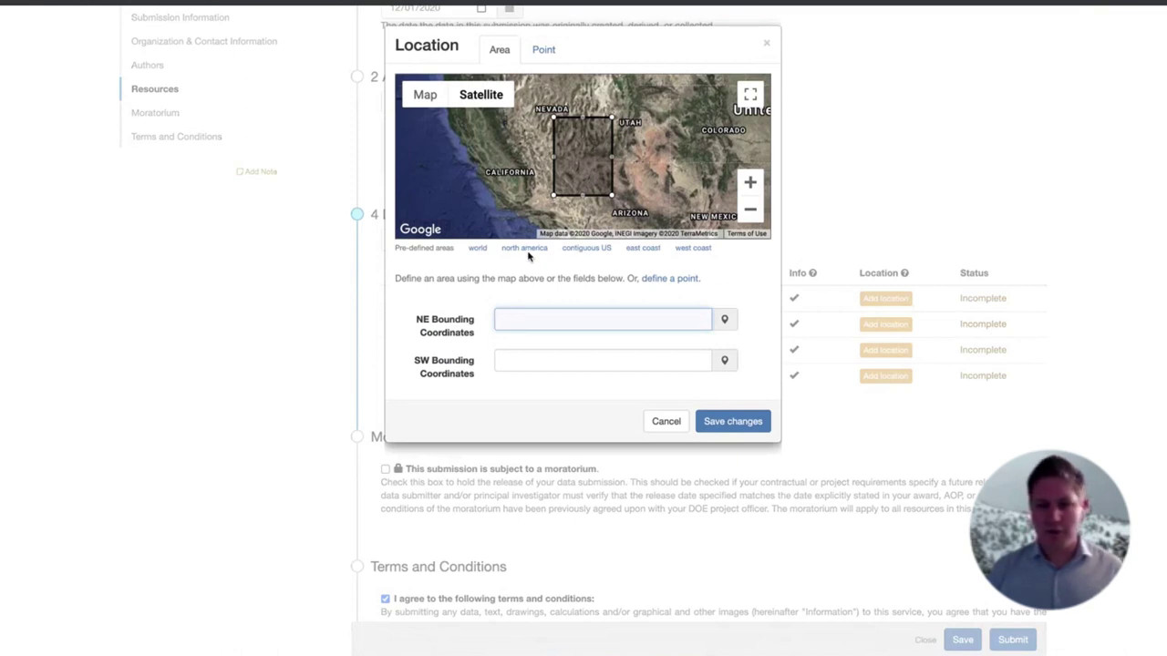
Set the first flow data file's location to an area box around San Francisco
left_click_drag(577, 167, 500, 179)
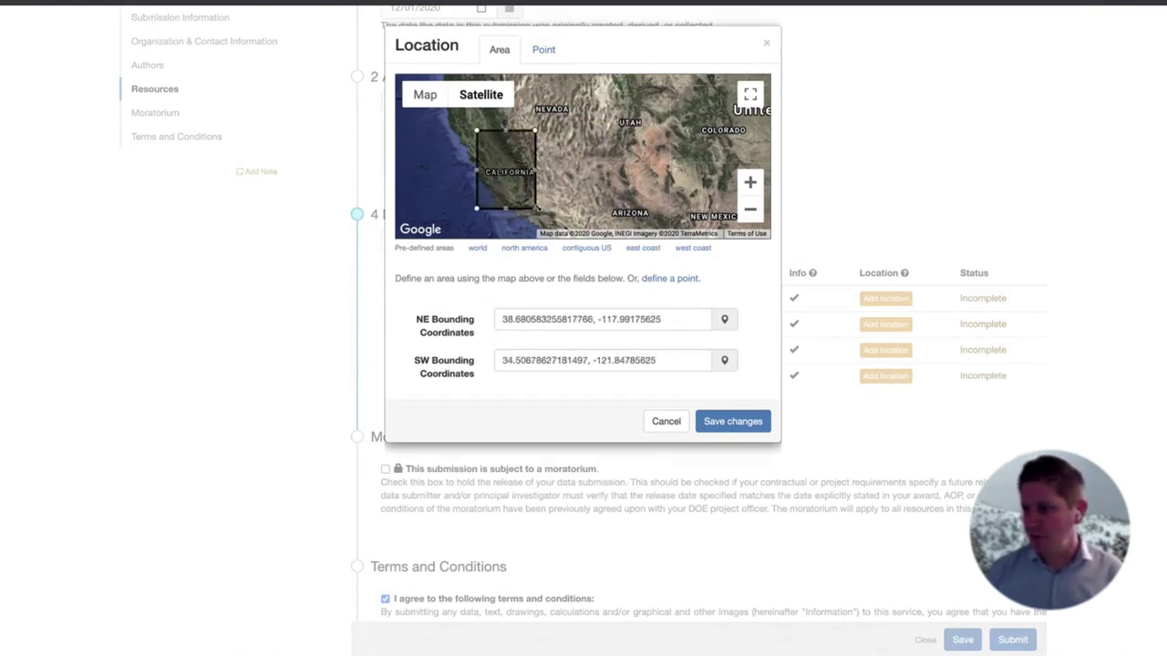
left_click_drag(491, 146, 490, 146)
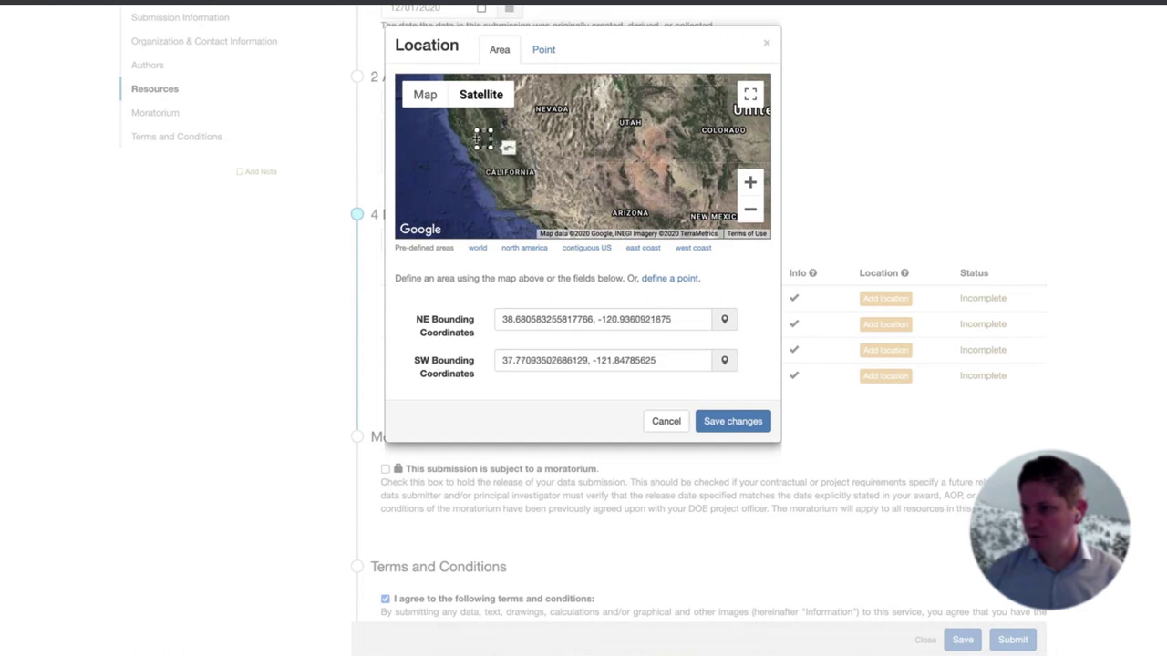
left_click(755, 183)
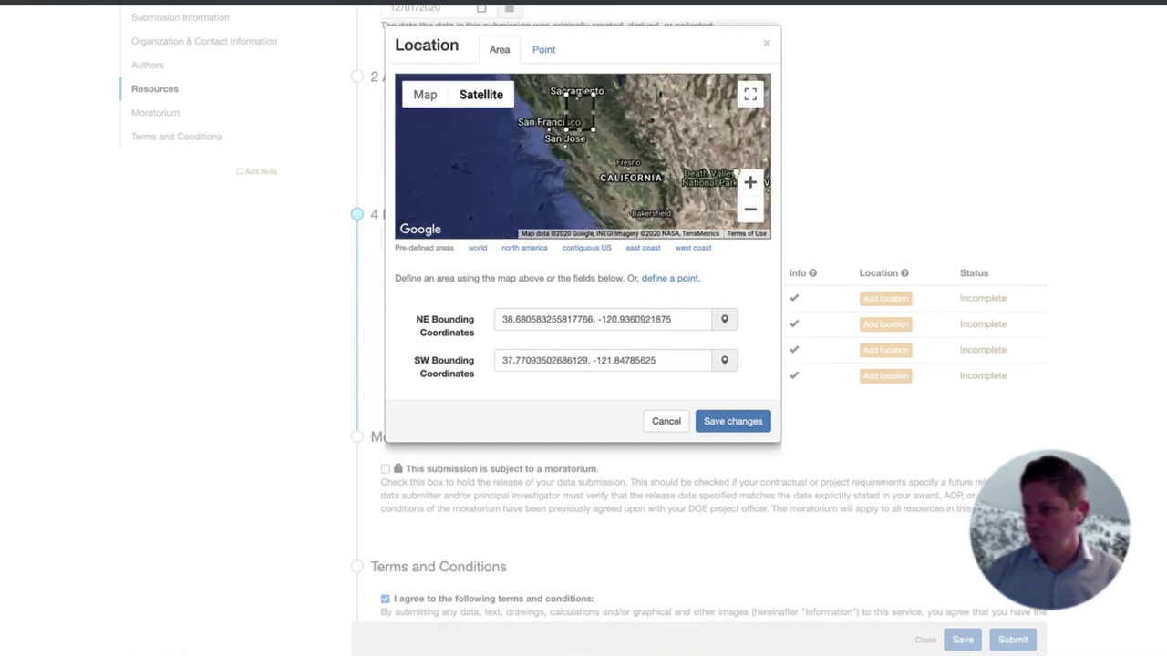
left_click(750, 182)
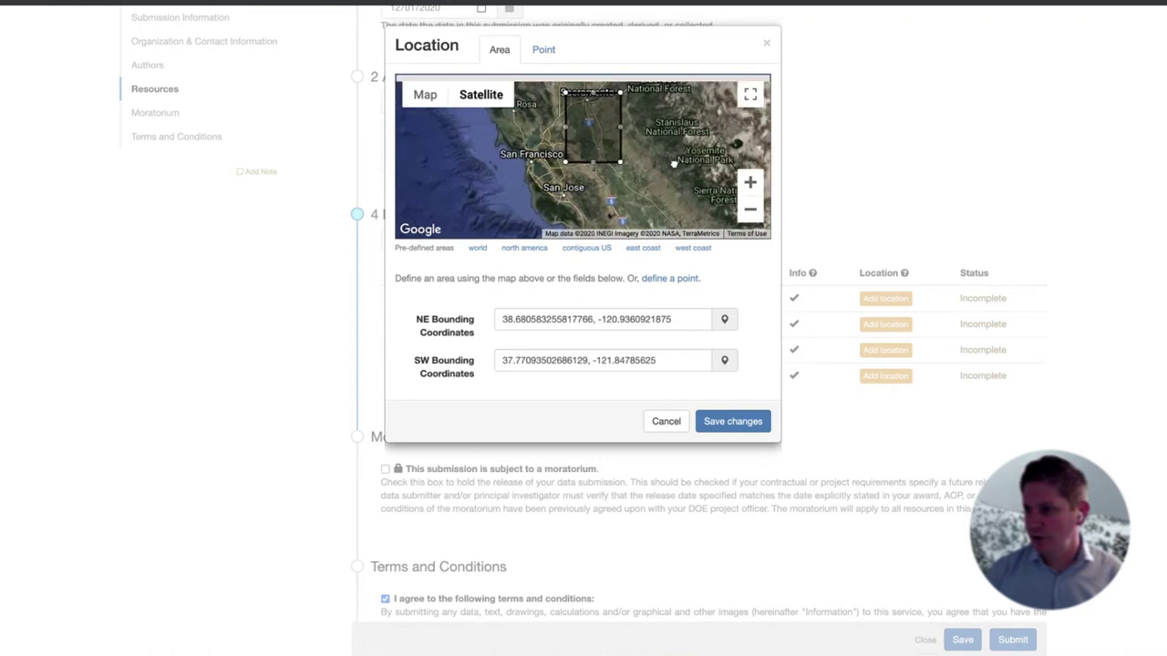
left_click(750, 182)
left_click_drag(628, 152, 514, 191)
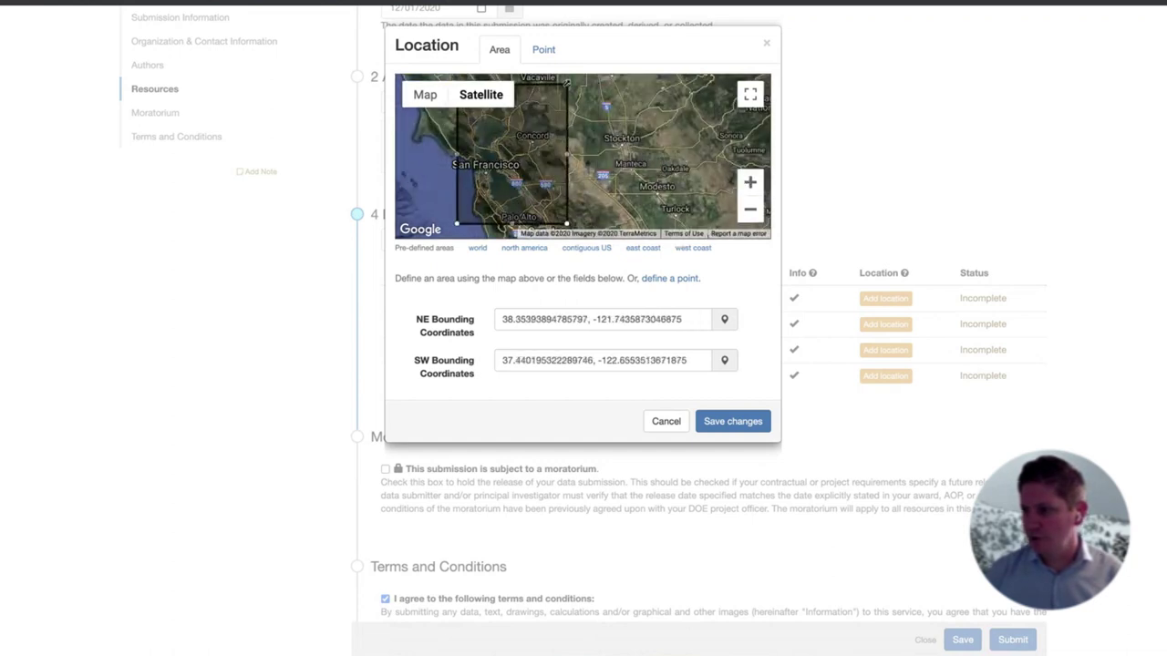
left_click_drag(565, 82, 465, 180)
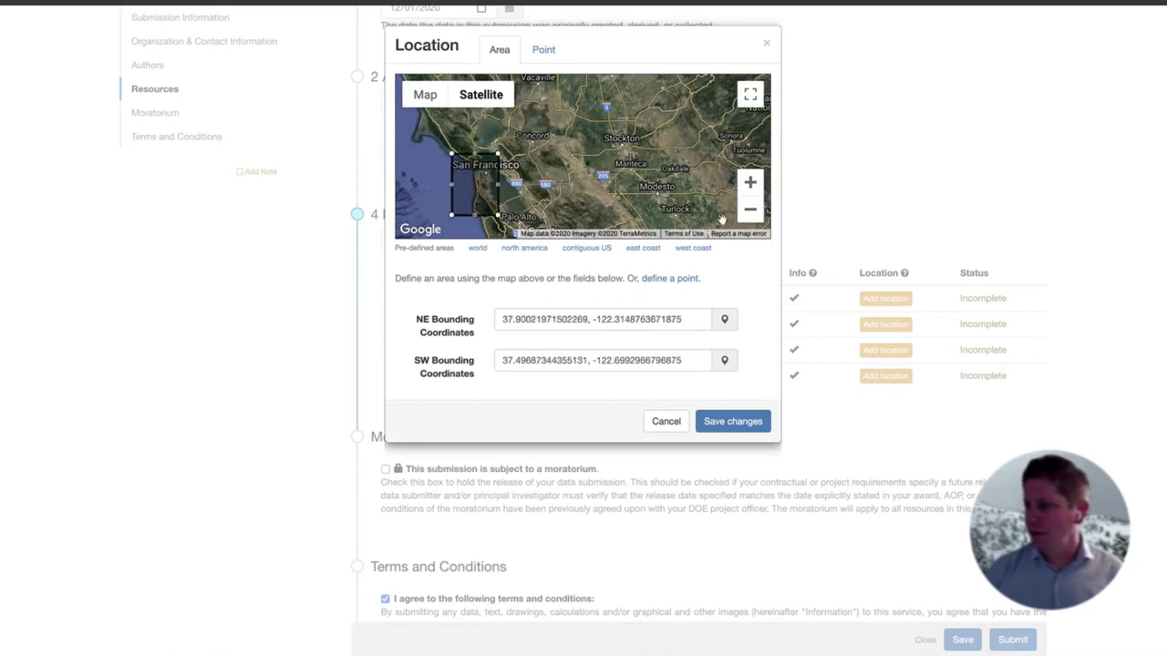
left_click(733, 418)
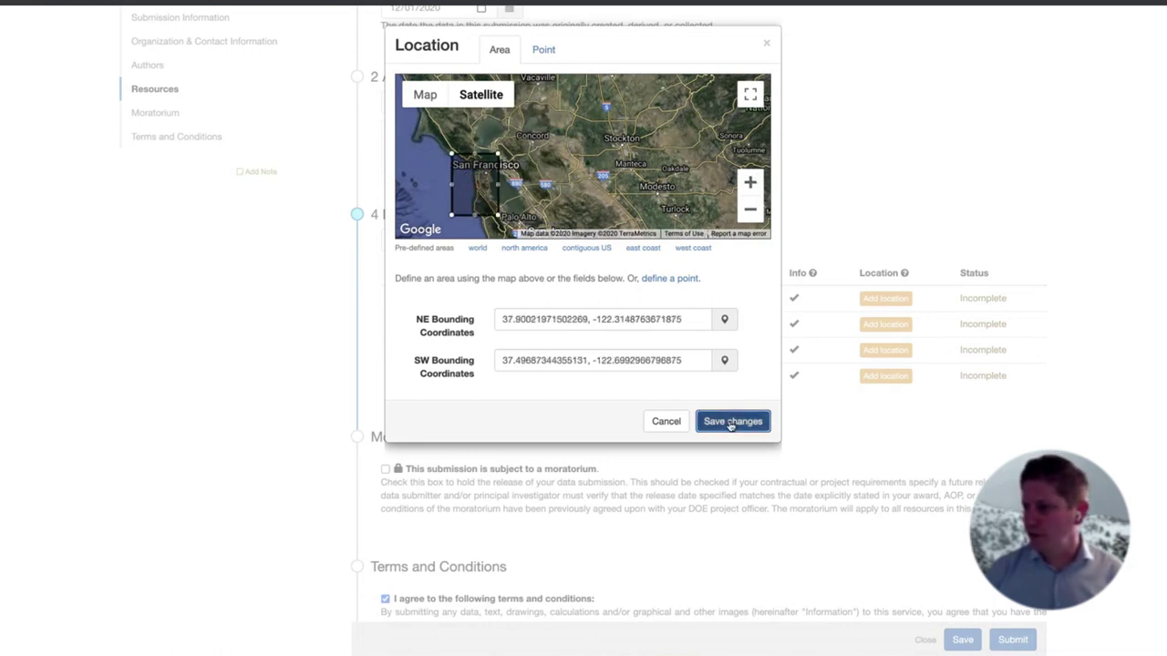
Keep proposed areas for the second flow file and summary image, give WEC-Sim the whole world, and save
left_click(883, 326)
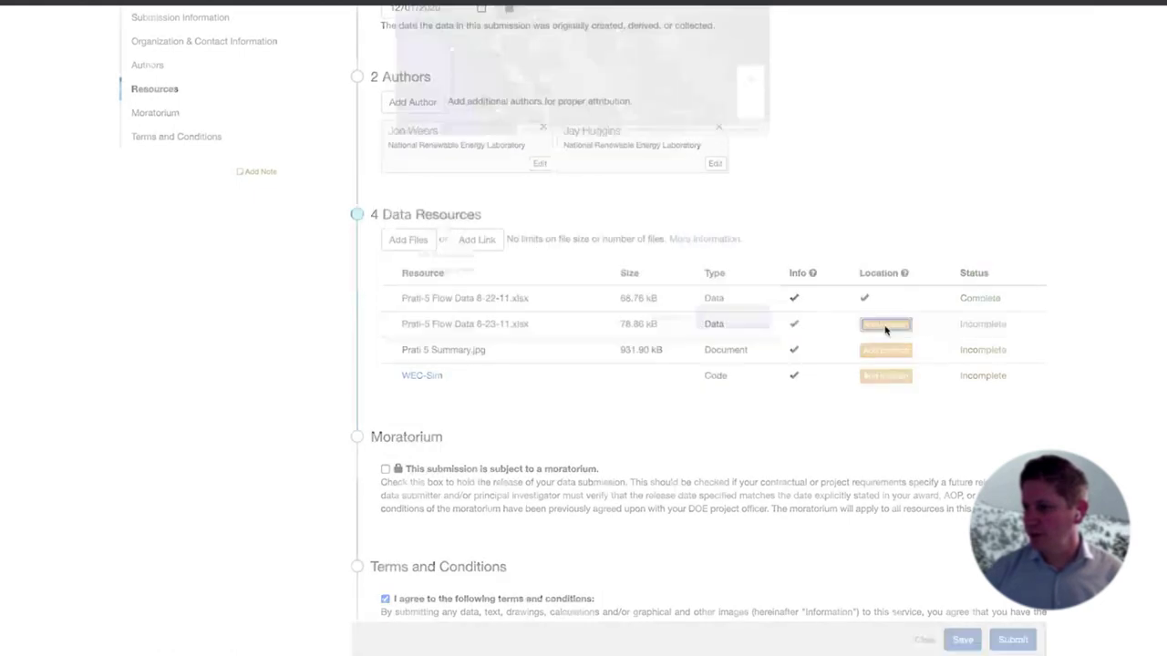
left_click(733, 419)
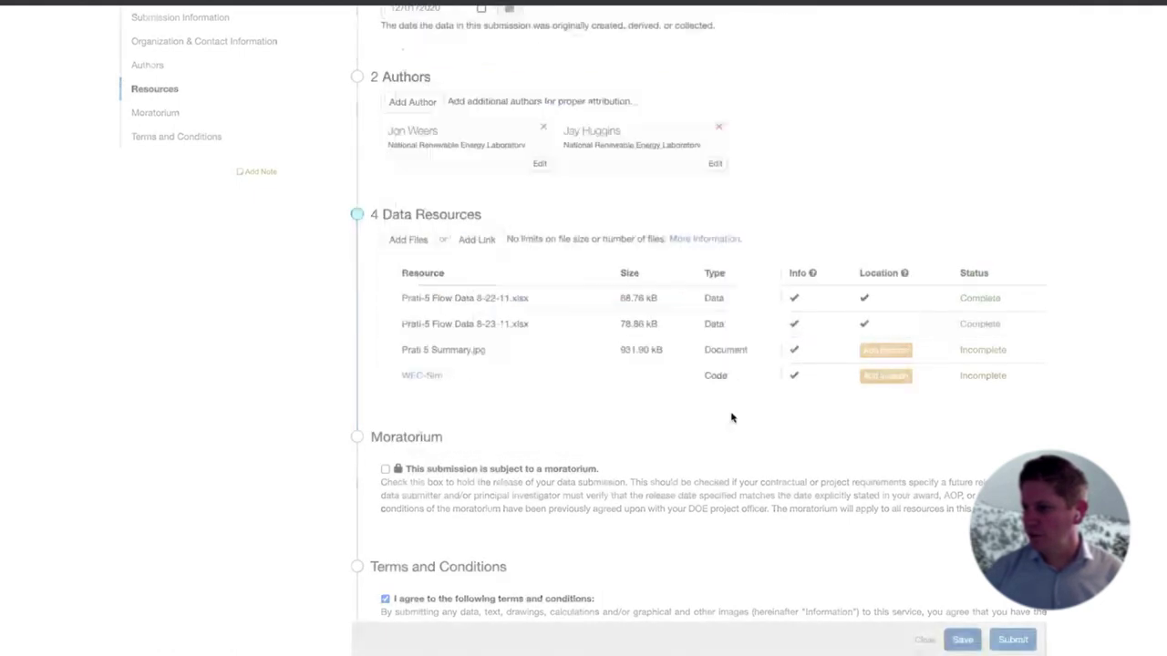
left_click(907, 351)
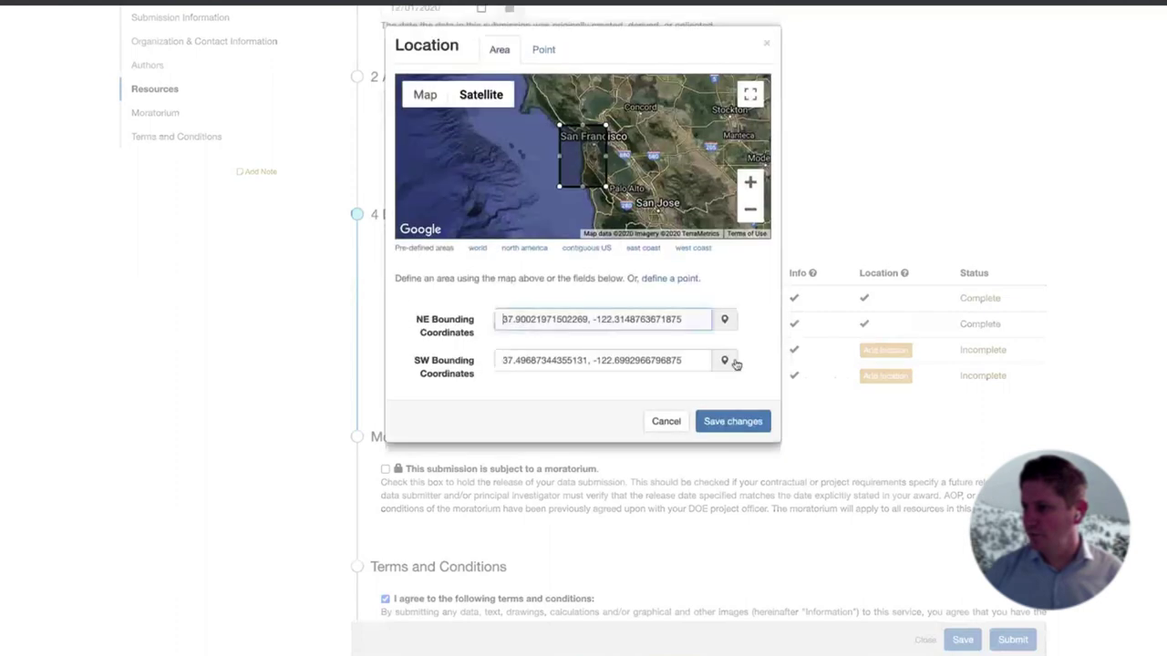
left_click(732, 421)
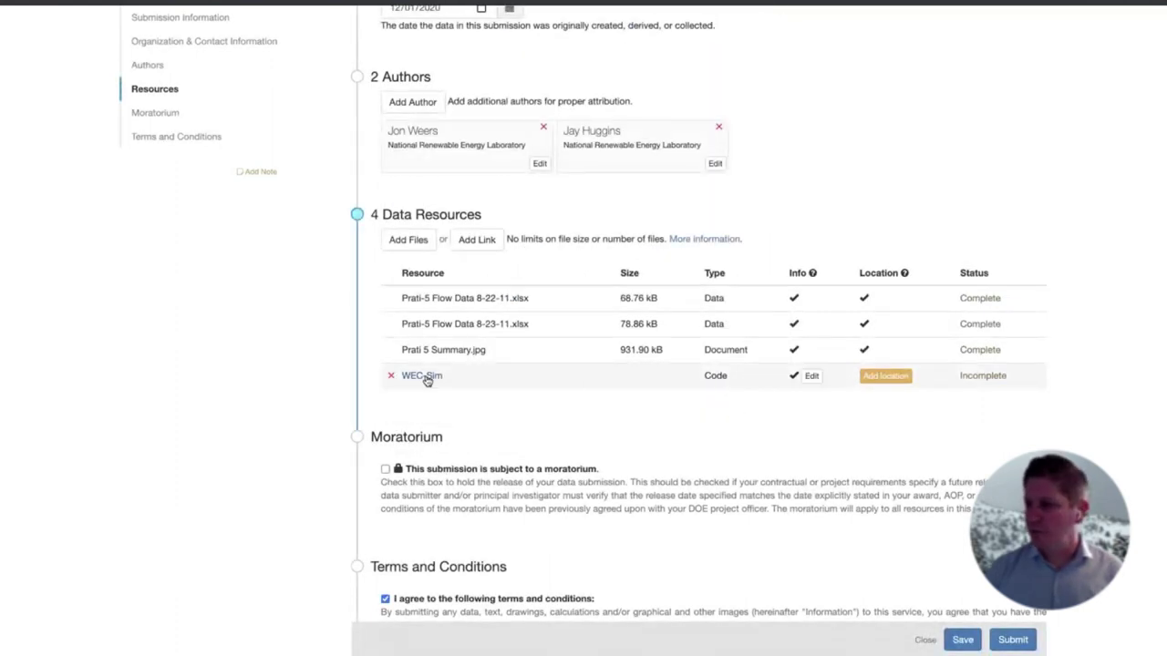
left_click(866, 376)
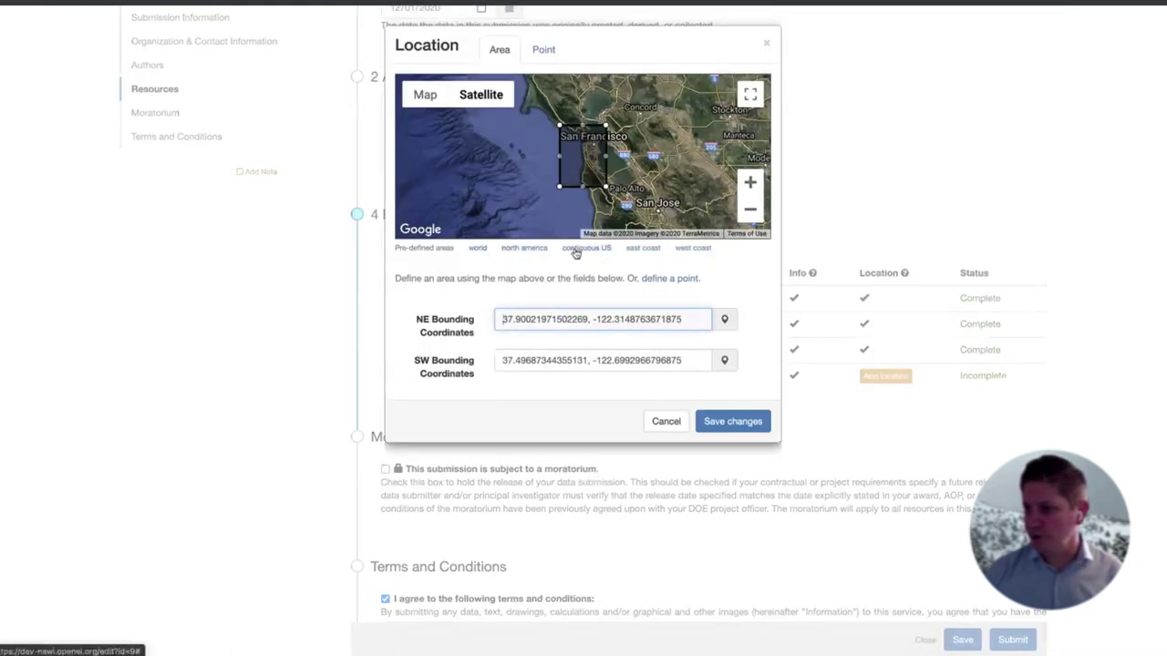
left_click(478, 249)
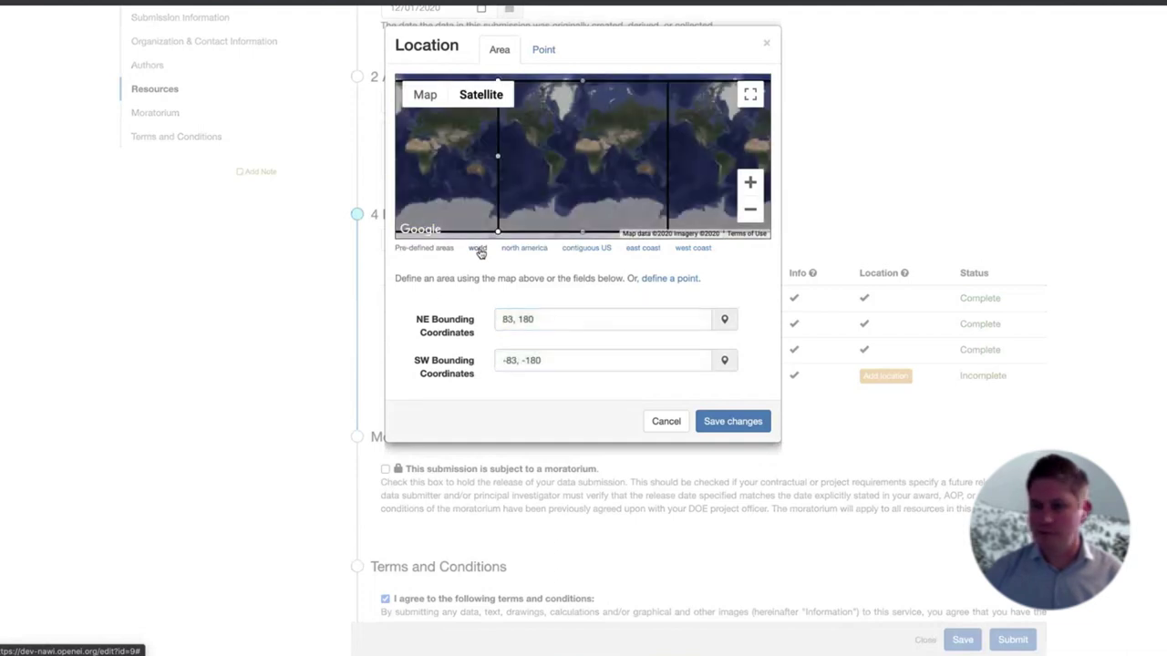
left_click(743, 425)
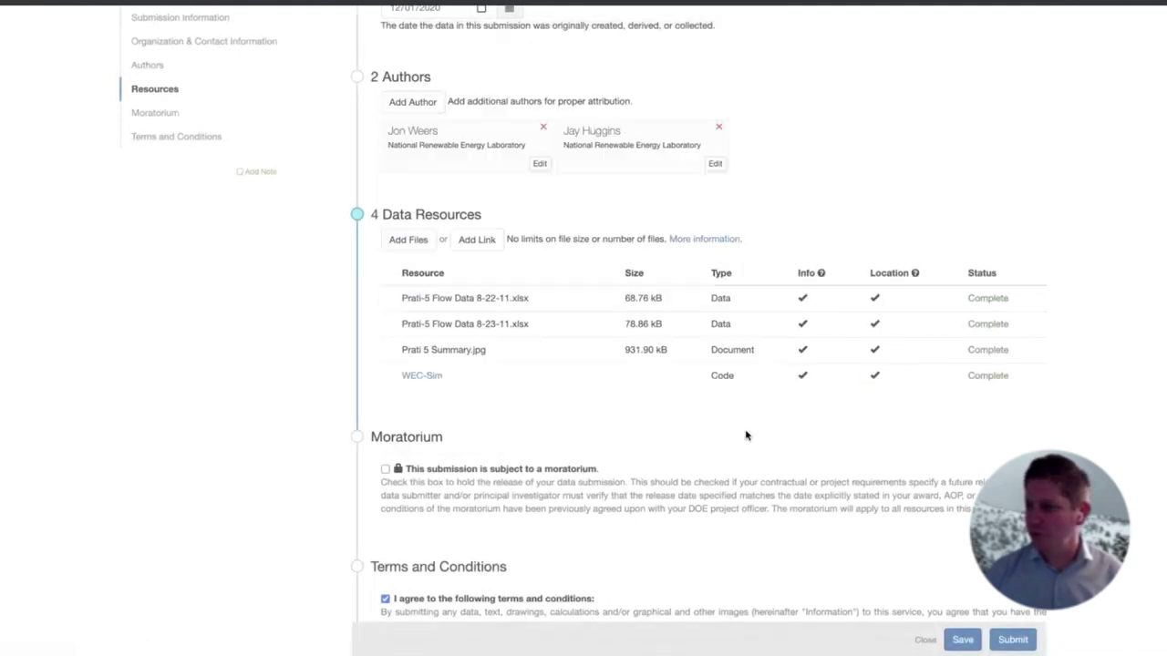
left_click(960, 638)
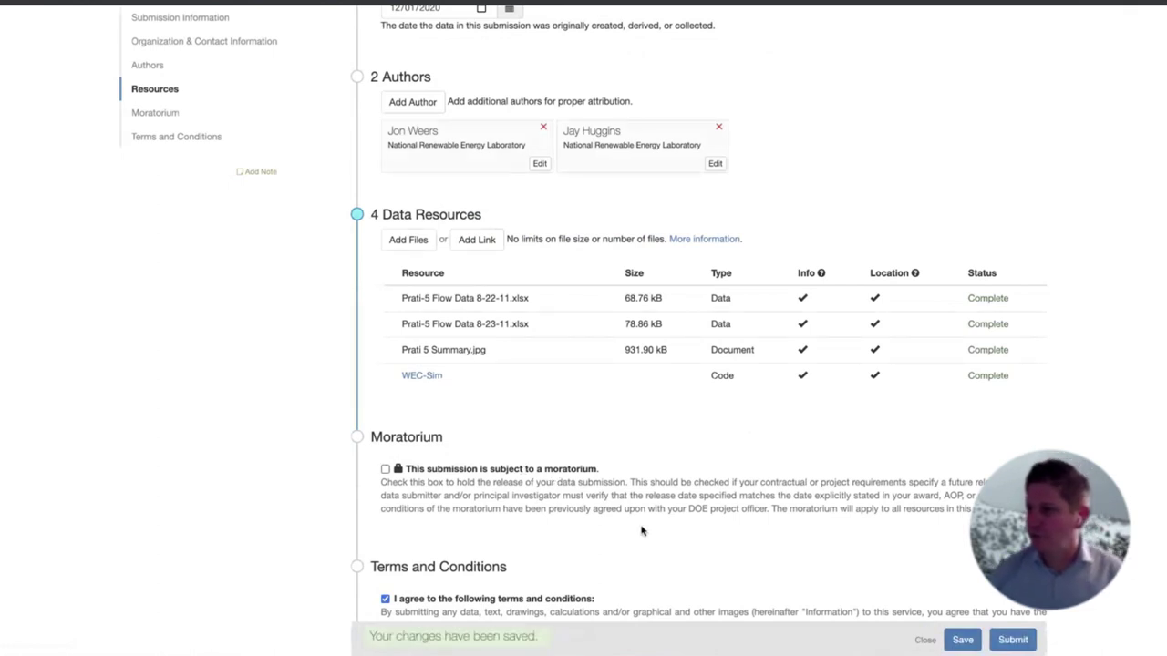
Submit the Prati-5 dataset for curation
left_click(1011, 638)
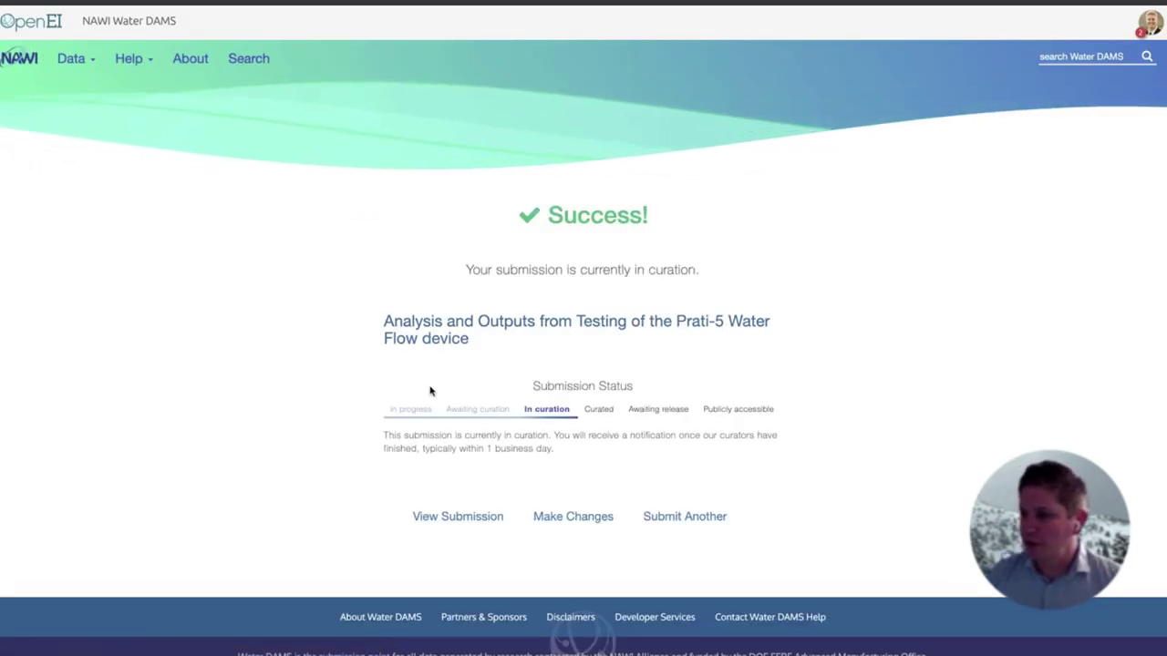
left_click_drag(392, 411, 527, 412)
left_click(528, 412)
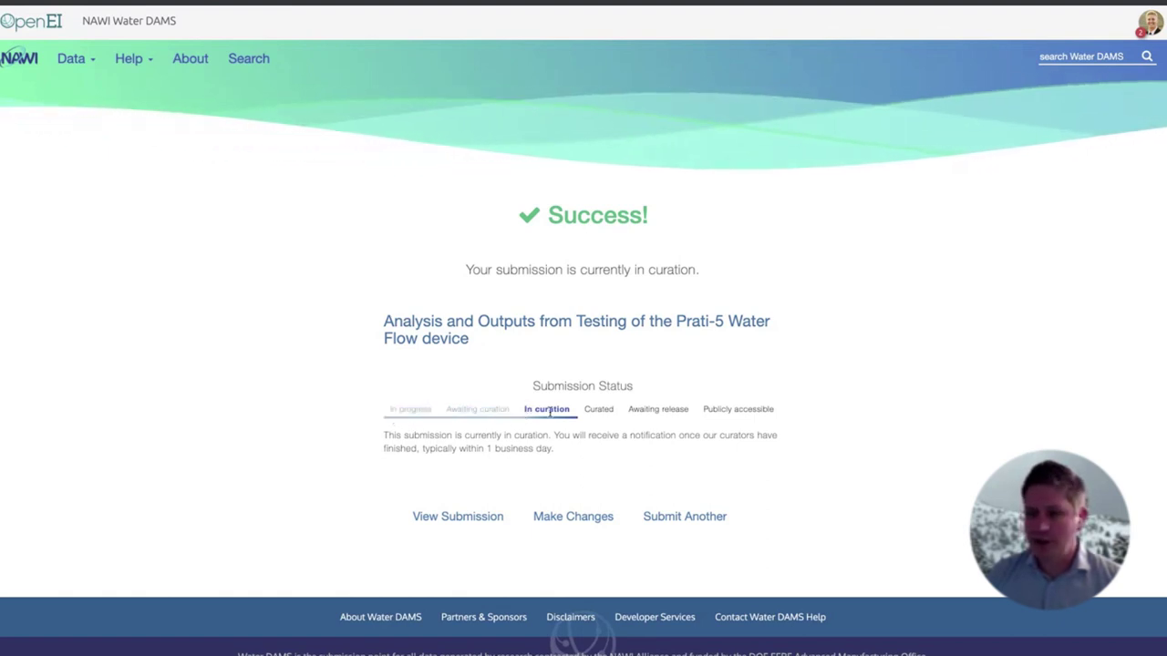
Return home and open Data > View All My Submissions
left_click(20, 59)
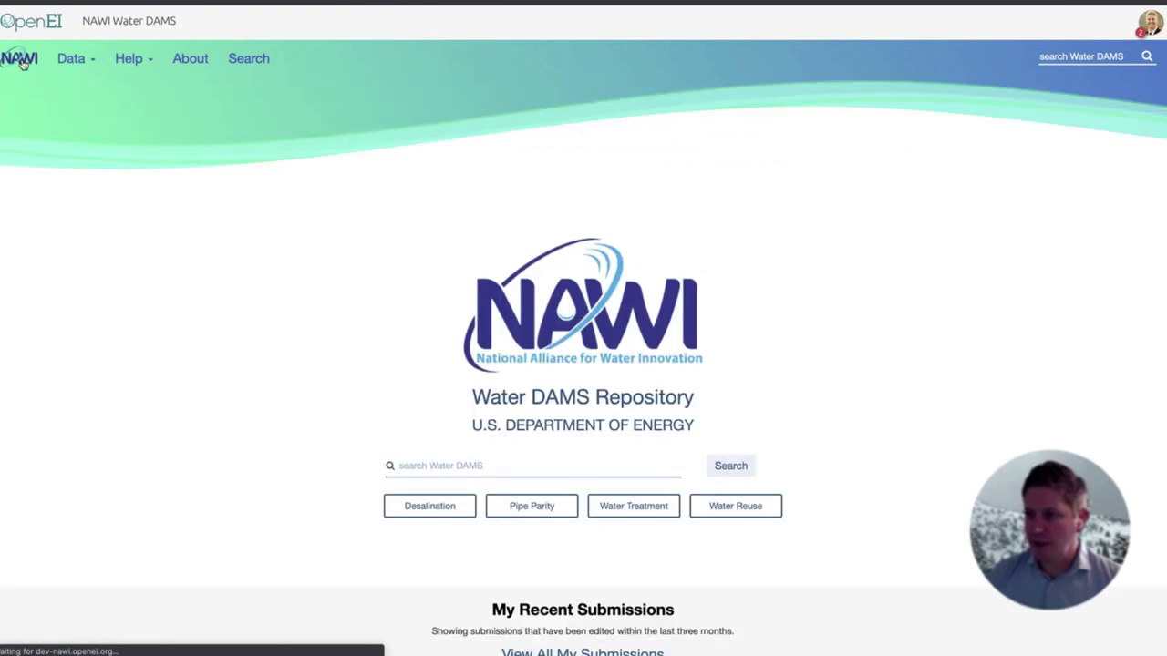
scroll(203, 350, "down", 5)
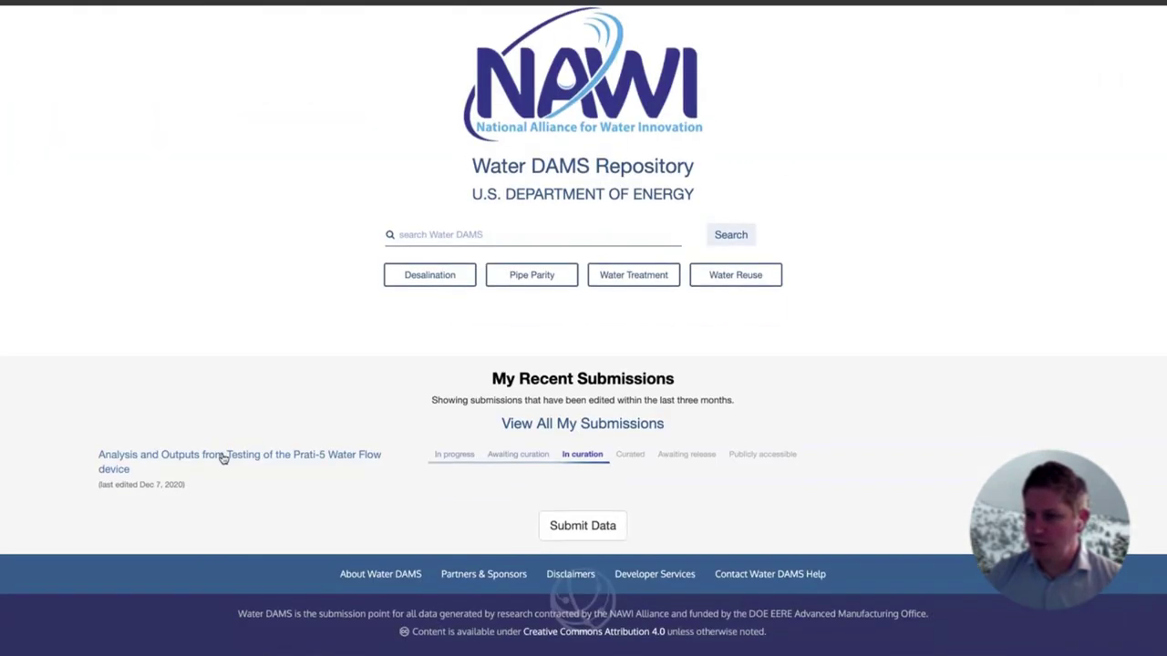
scroll(190, 451, "up", 5)
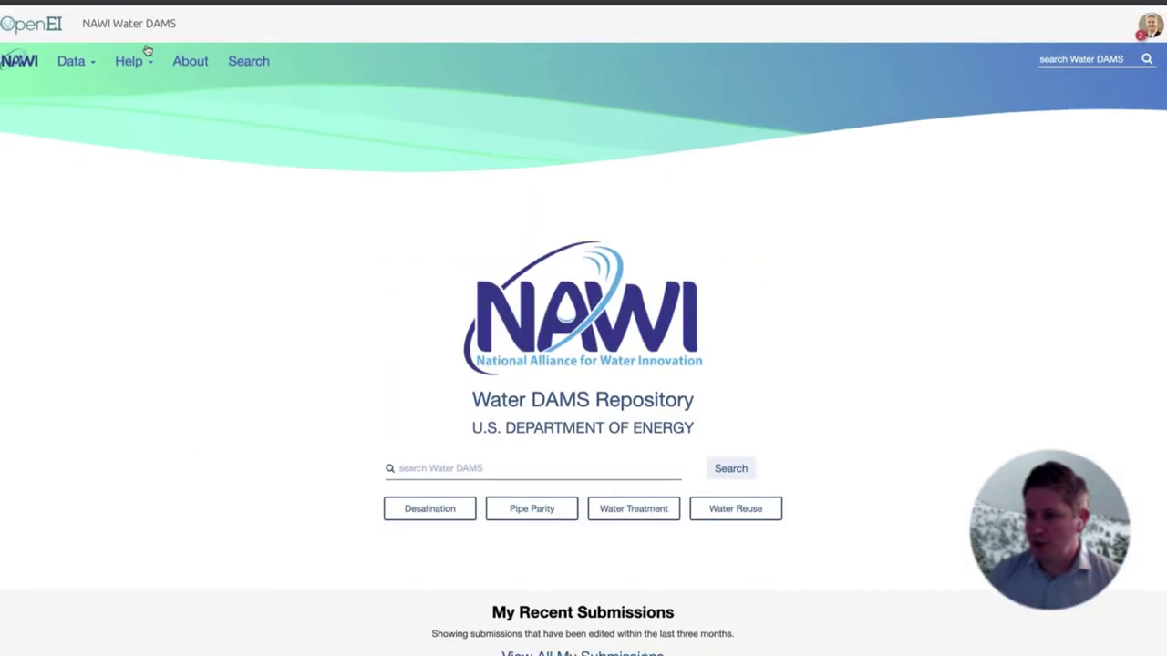
left_click(73, 58)
left_click(95, 106)
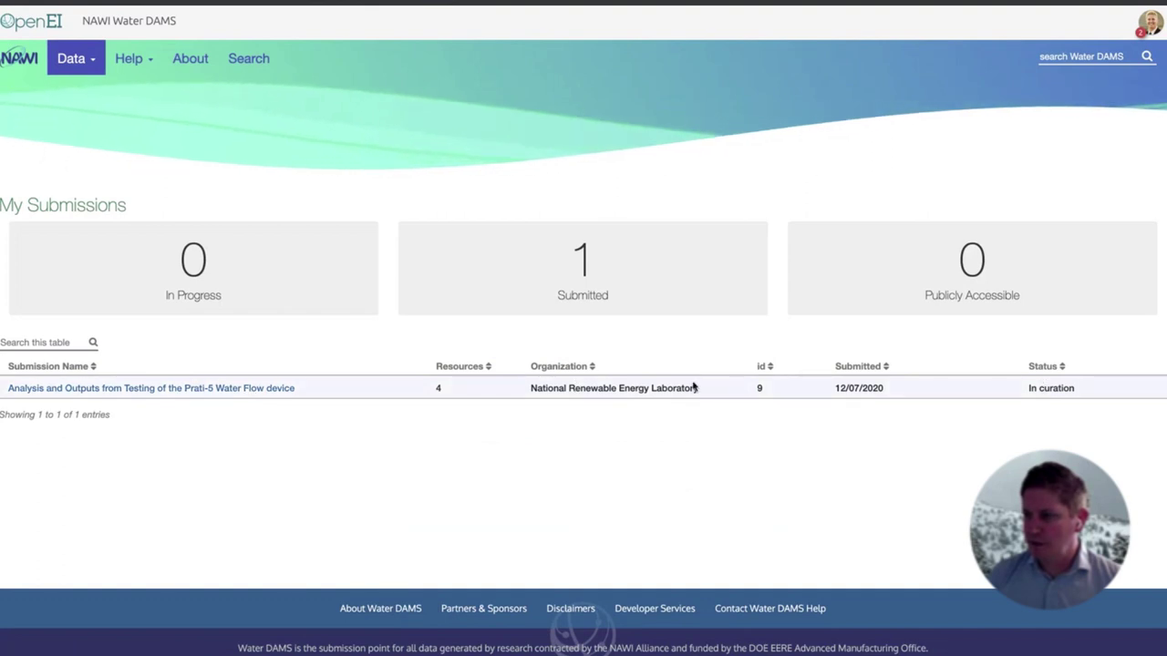
Open the Prati-5 submission page, copy its citation link, and open Edit Submission #9
left_click(174, 390)
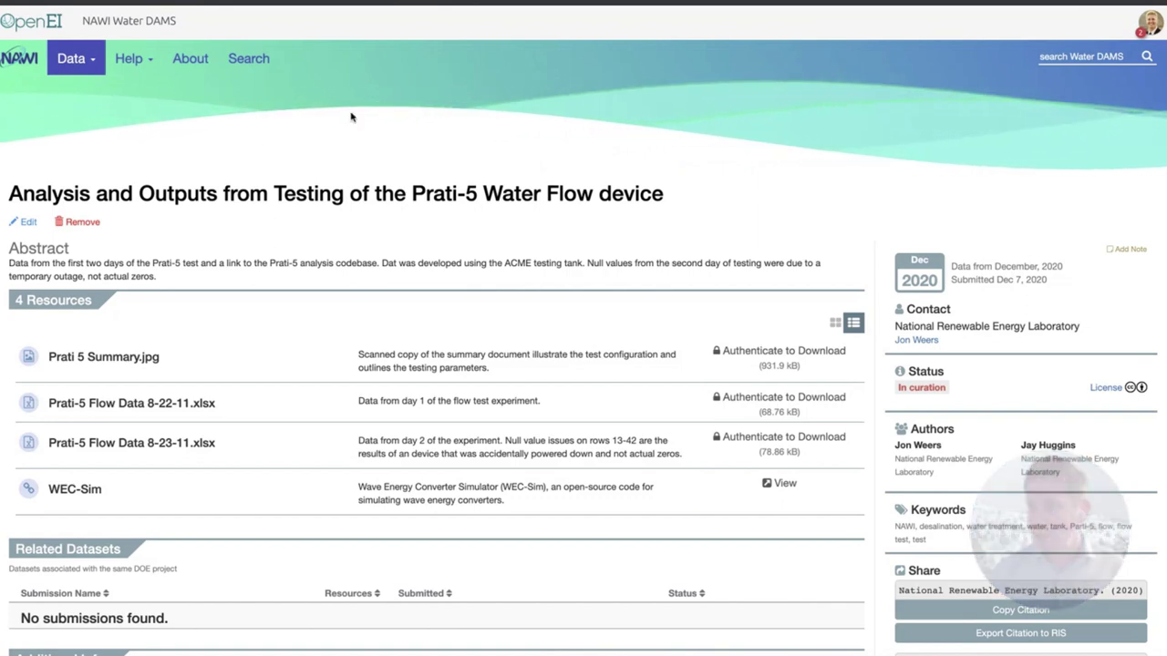
scroll(747, 424, "down", 2)
left_click(939, 508)
scroll(632, 402, "up", 2)
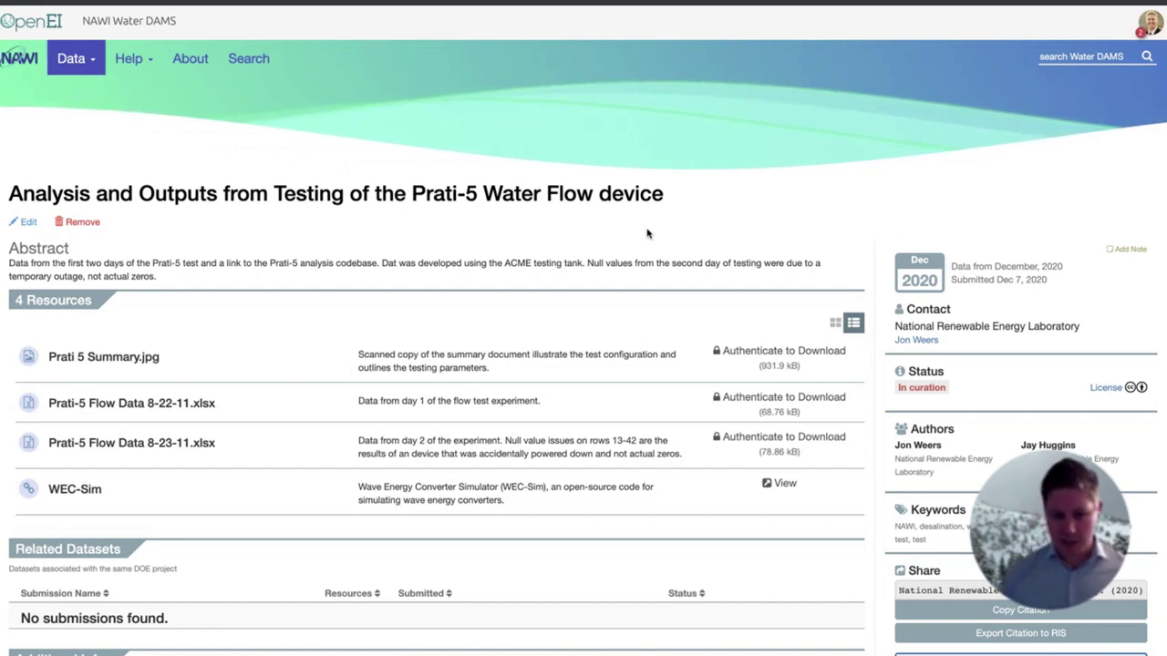
scroll(182, 246, "down", 1)
scroll(110, 237, "up", 1)
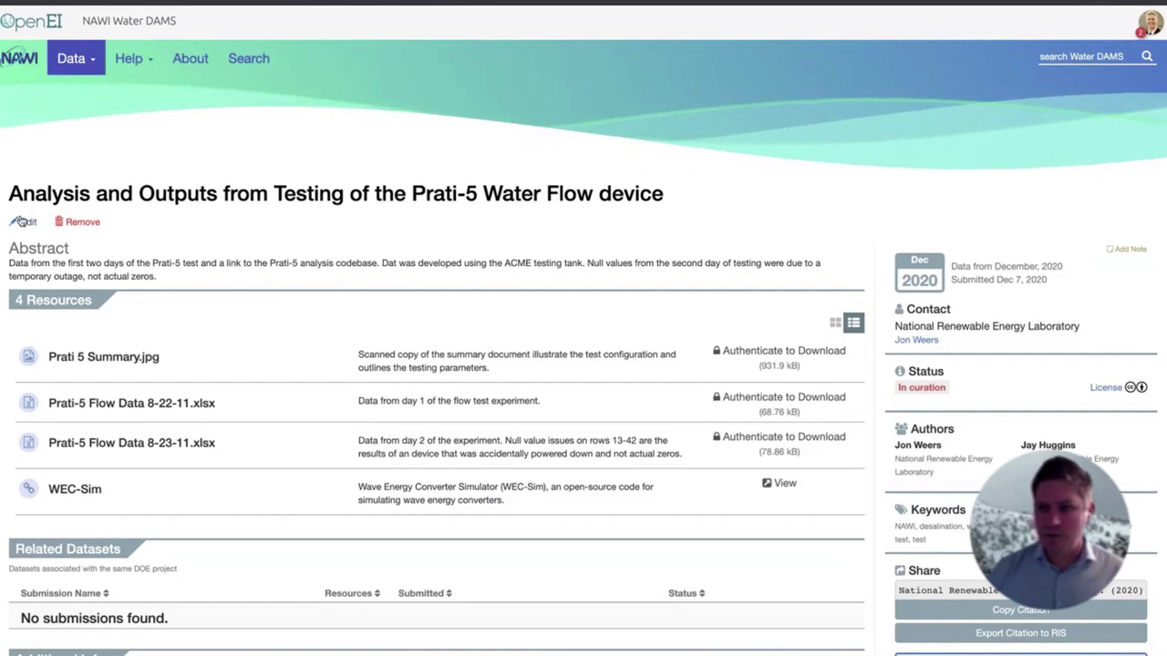
left_click(77, 224)
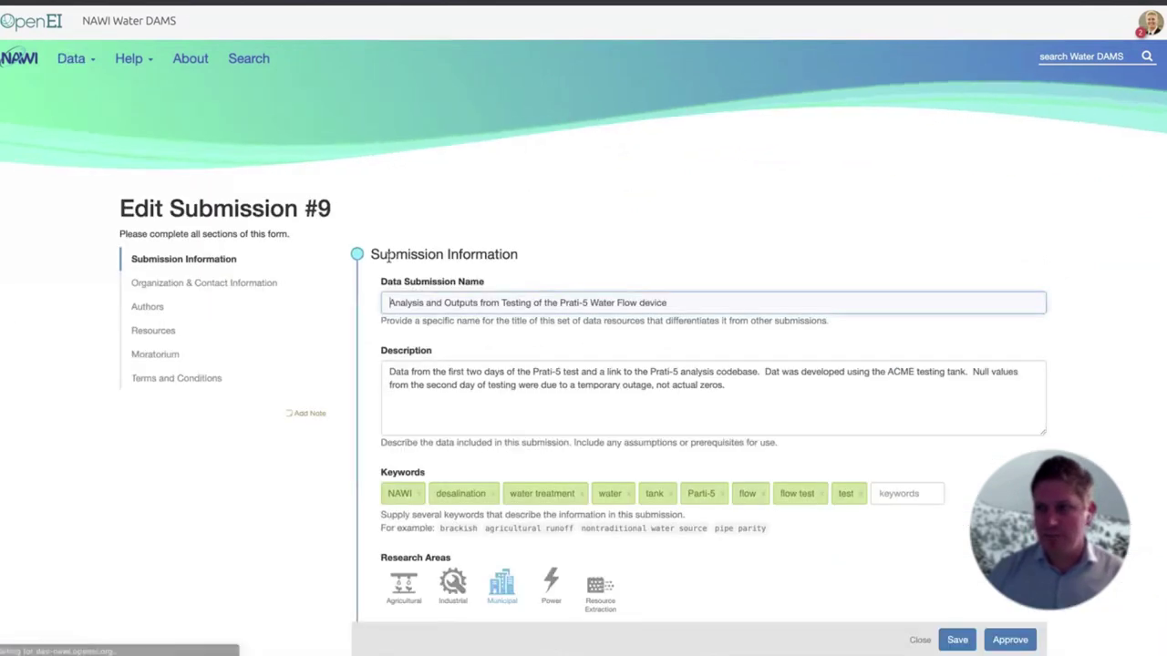
Enable the moratorium with release date 03/19/2021, save, and close the edit form
scroll(438, 263, "down", 7)
scroll(464, 265, "down", 6)
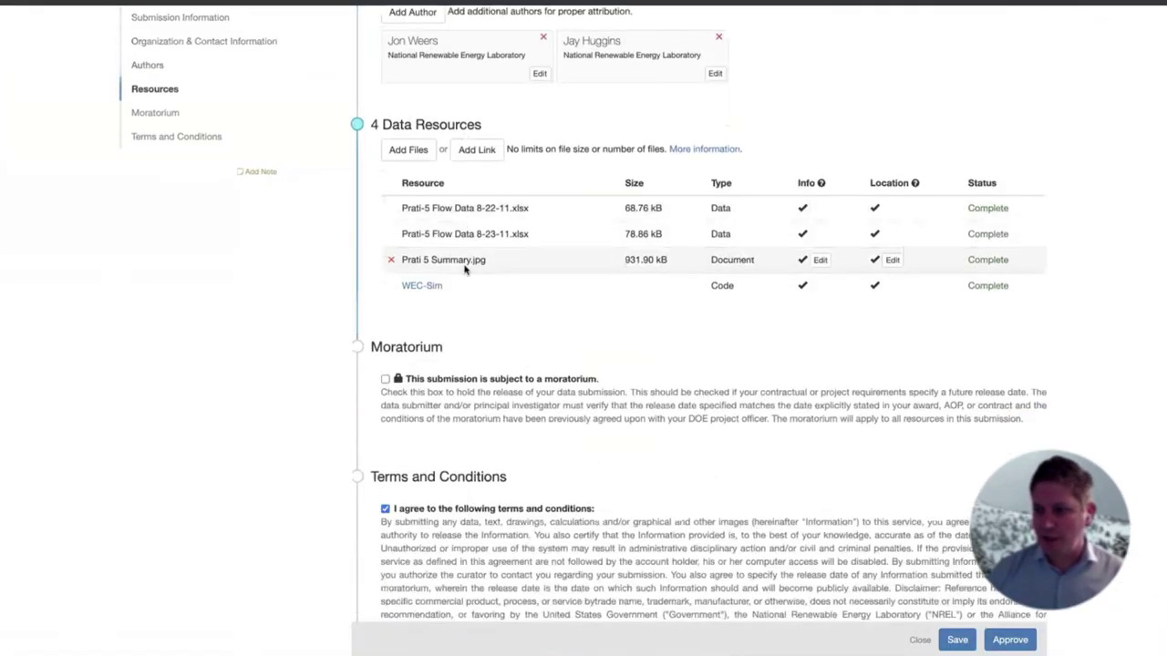
left_click(451, 258)
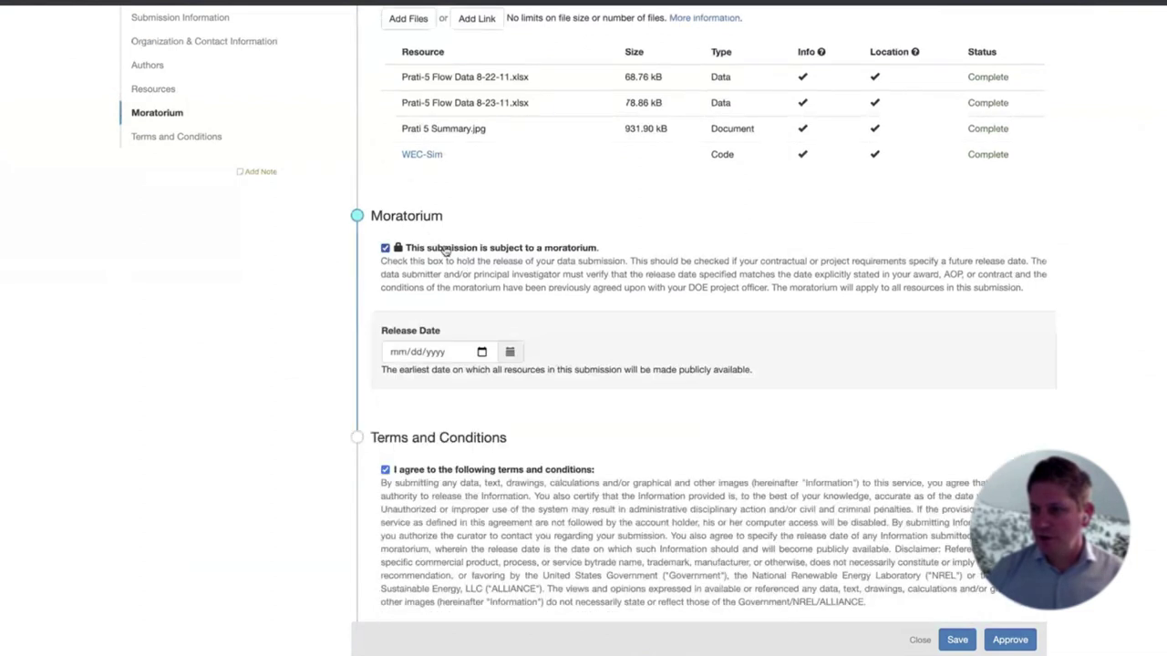
left_click(510, 355)
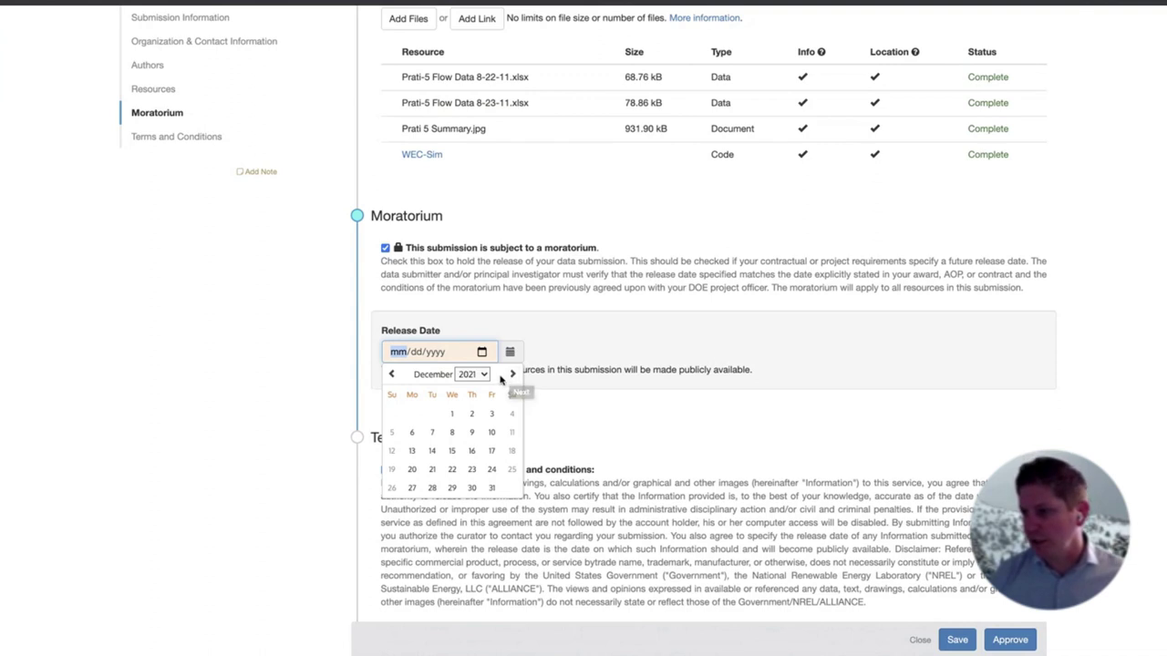
left_click(511, 376)
left_click(510, 375)
left_click(511, 375)
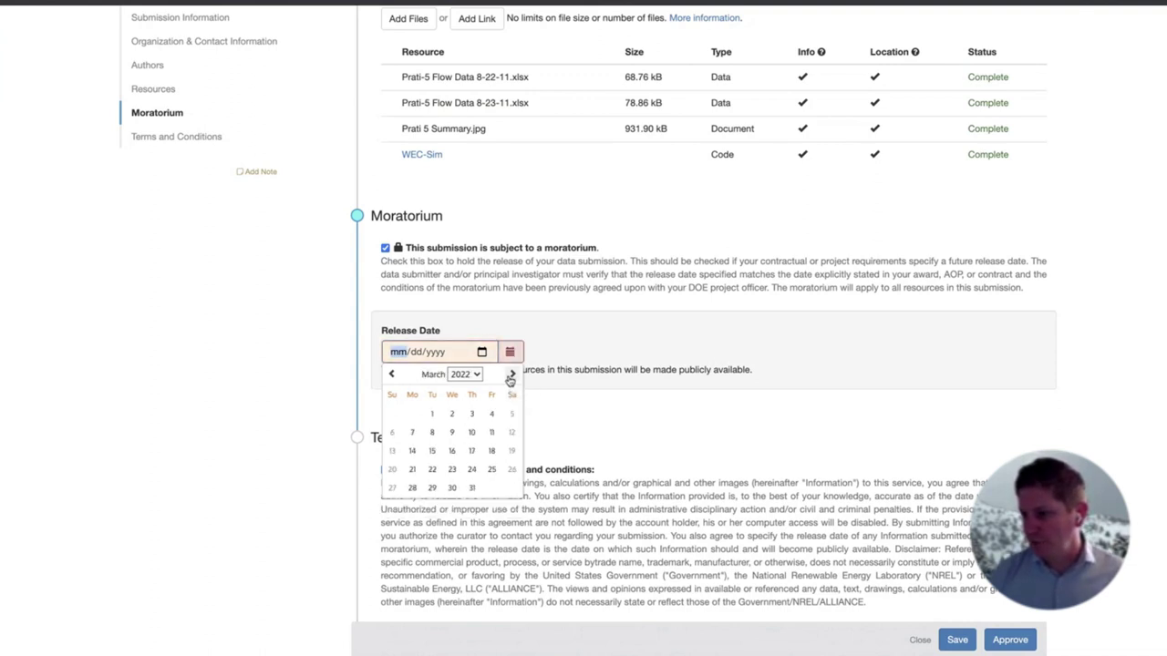
left_click(460, 374)
left_click(462, 363)
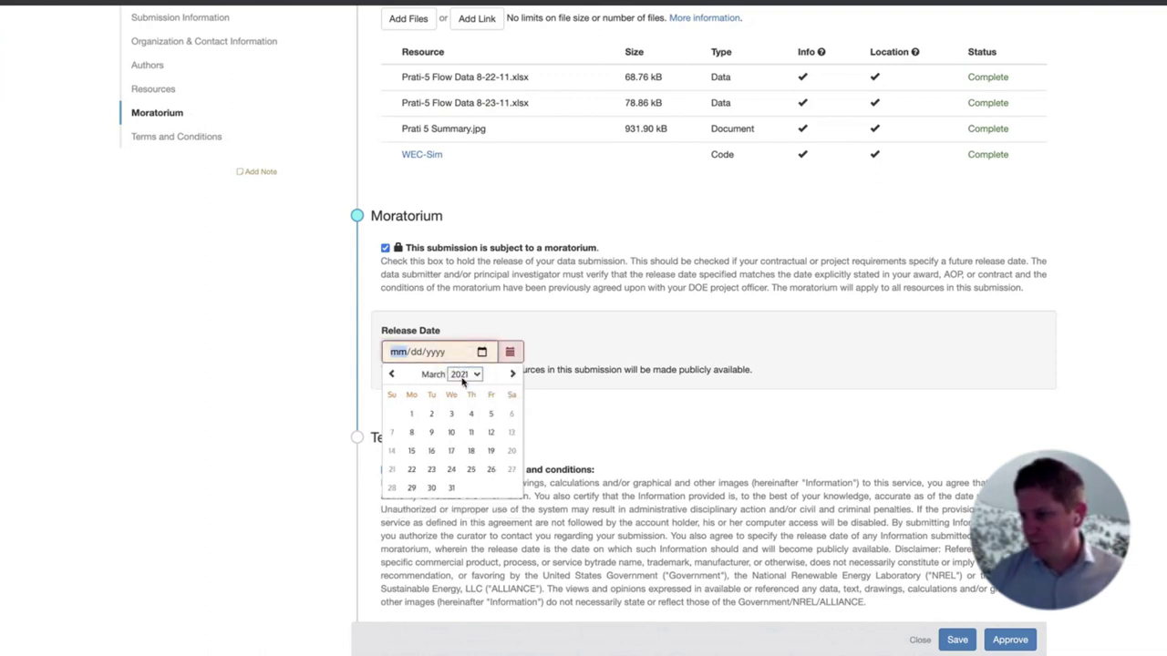
left_click(489, 451)
left_click(957, 639)
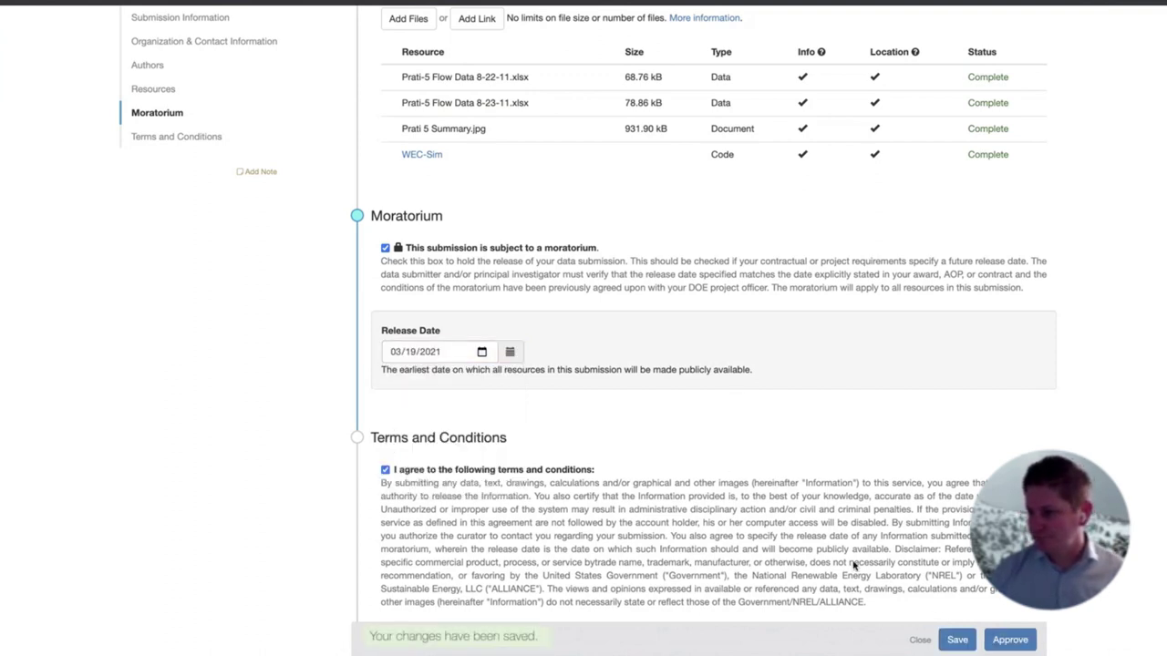
left_click(919, 640)
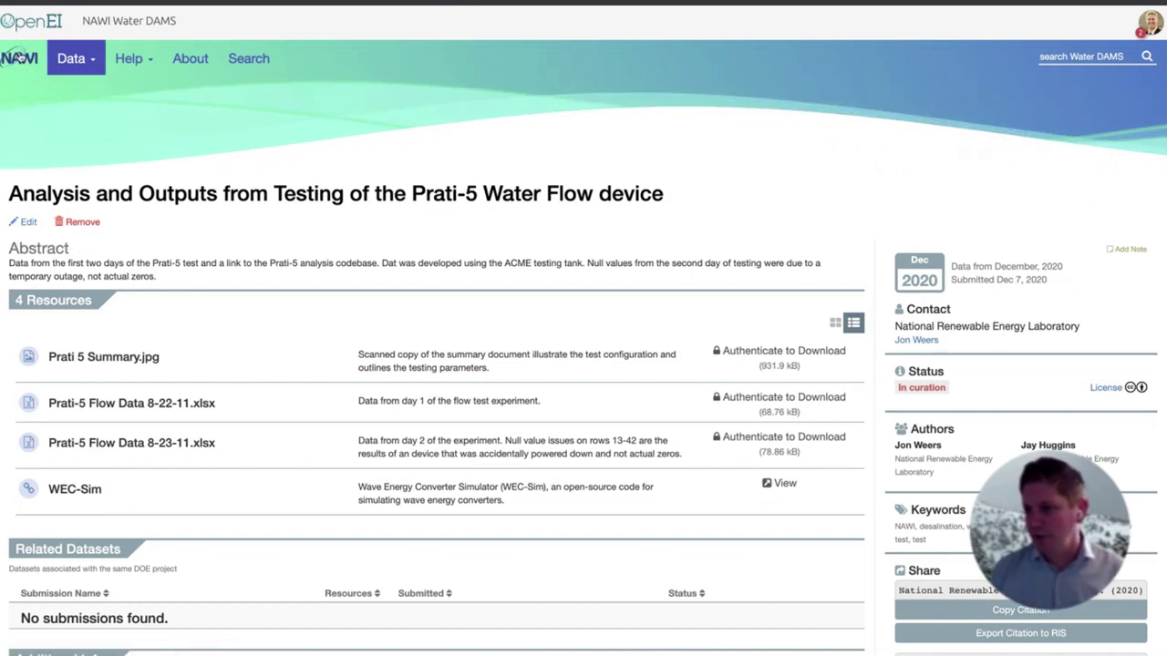
On the home page, highlight the submission status stages, pointing out Awaiting release
left_click(16, 57)
scroll(361, 443, "down", 2)
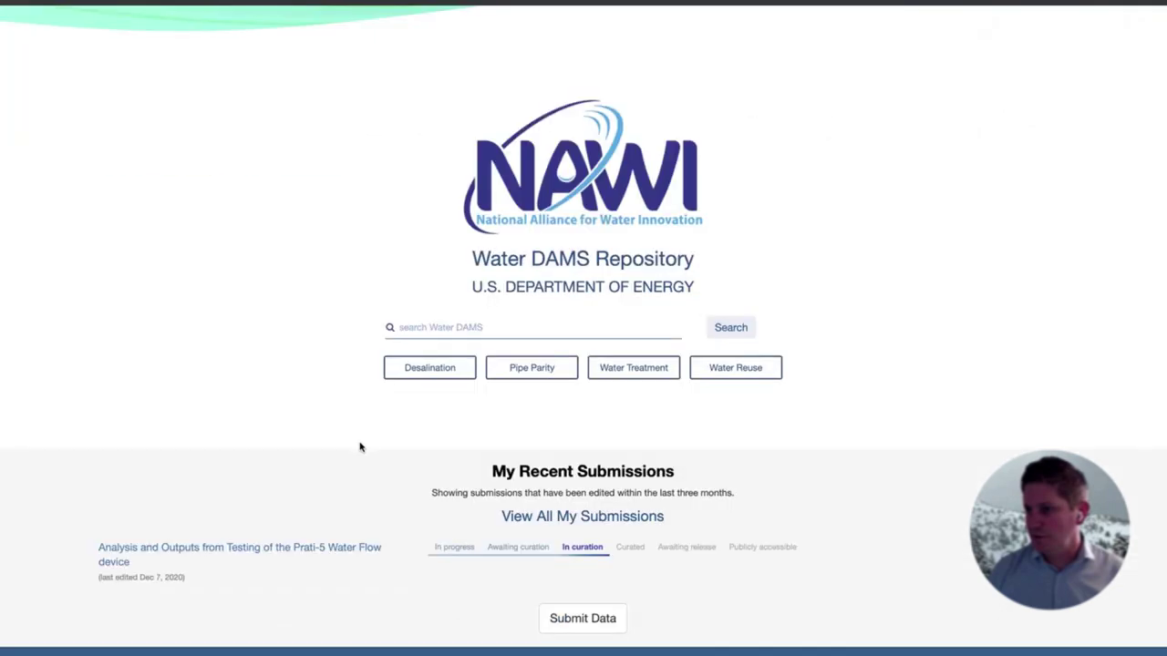
scroll(360, 447, "down", 1)
left_click_drag(436, 463, 659, 466)
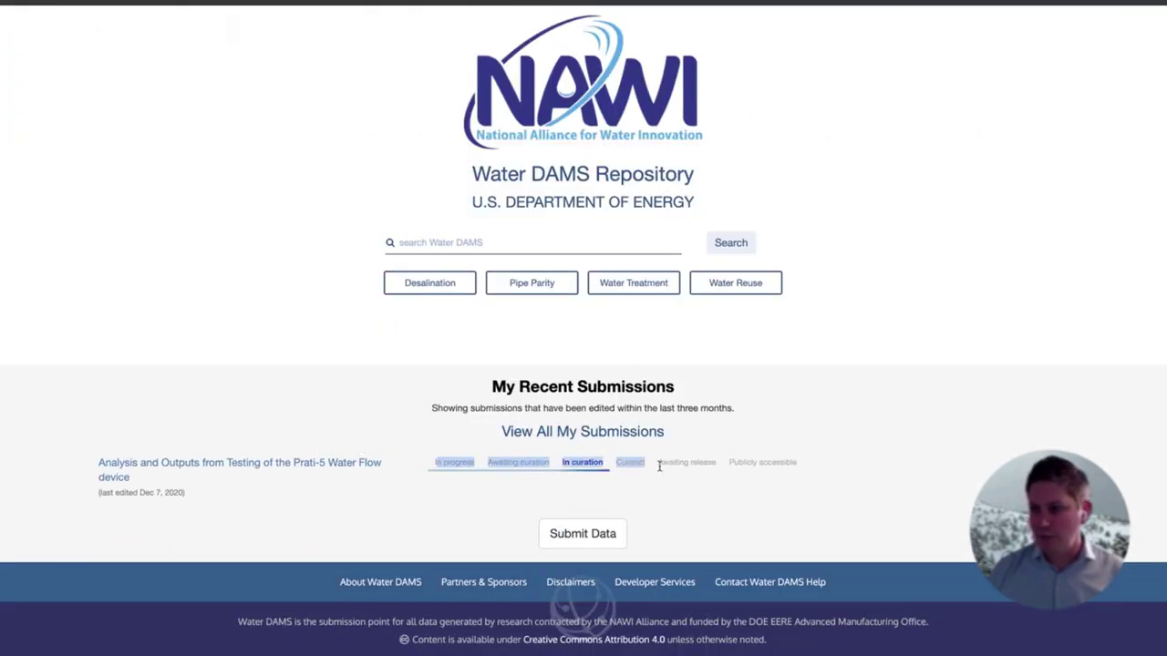
left_click_drag(573, 465, 672, 464)
left_click(690, 463)
left_click_drag(758, 463, 693, 462)
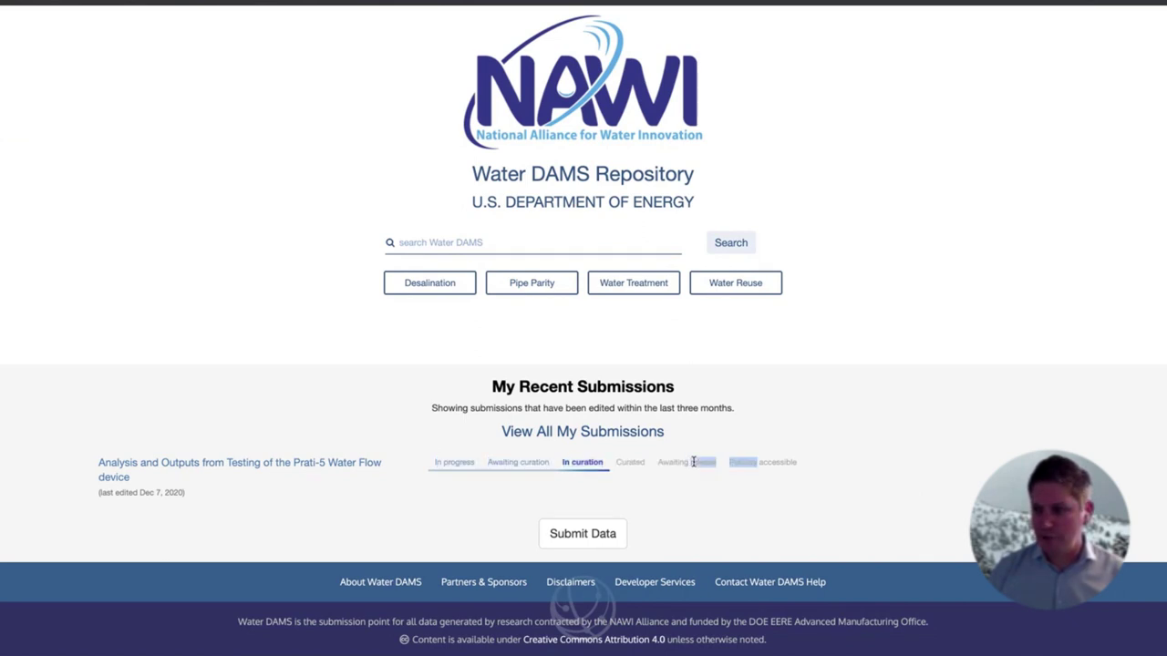
left_click(760, 464)
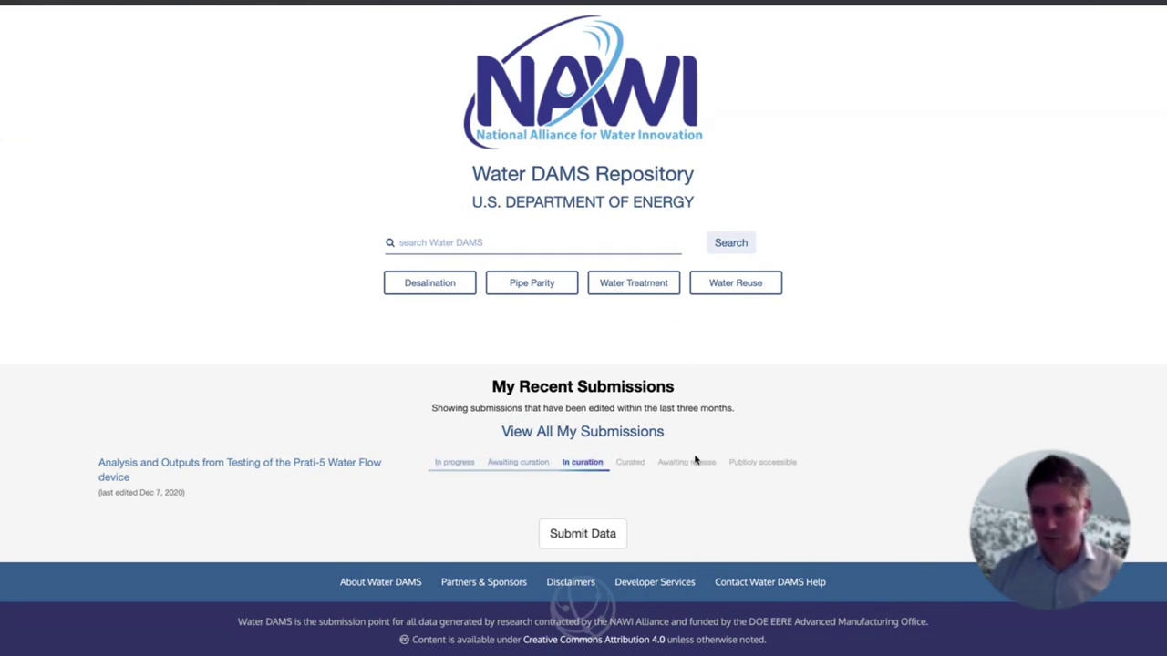
left_click_drag(658, 462, 720, 465)
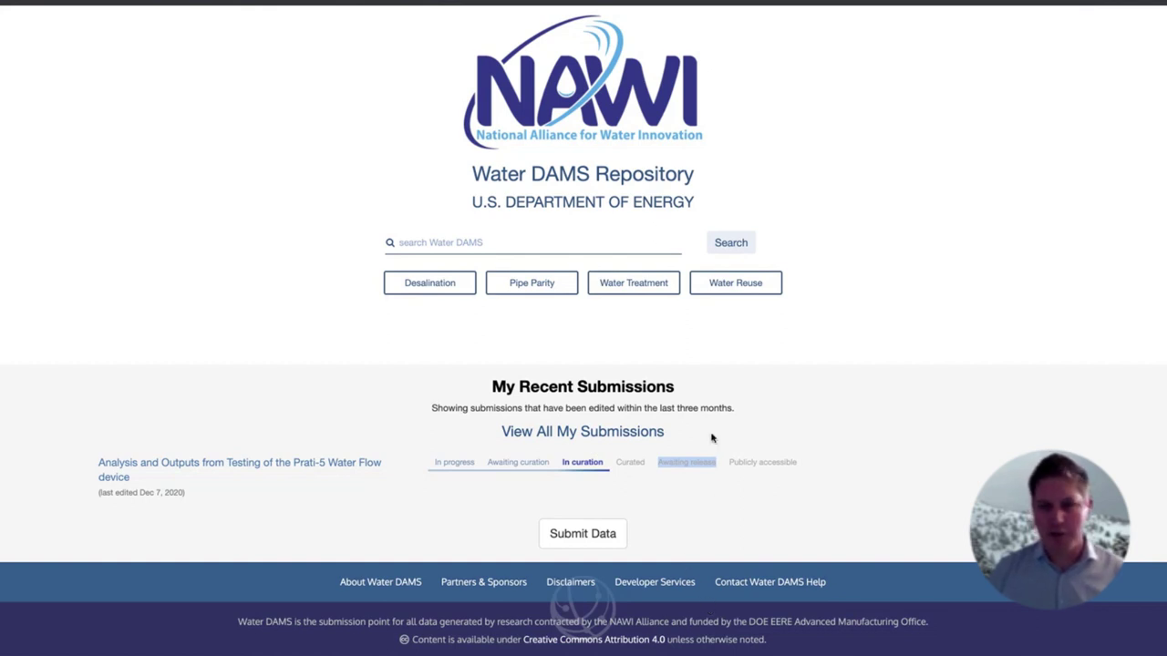
left_click(670, 460)
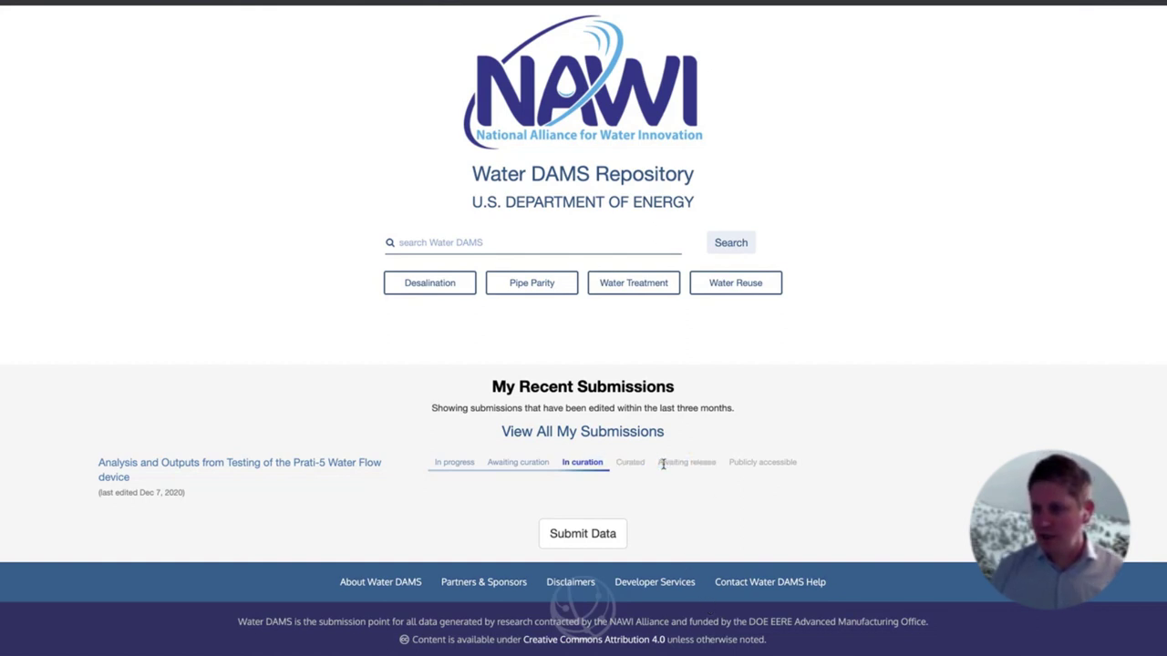
left_click_drag(659, 463, 716, 467)
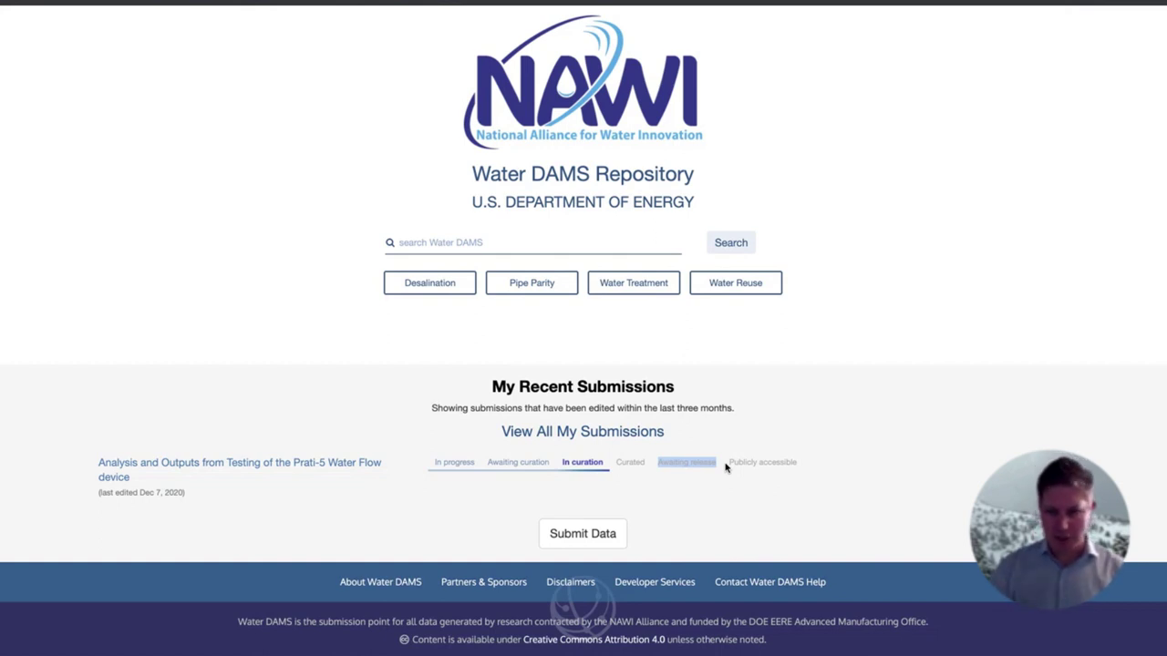
left_click(691, 425)
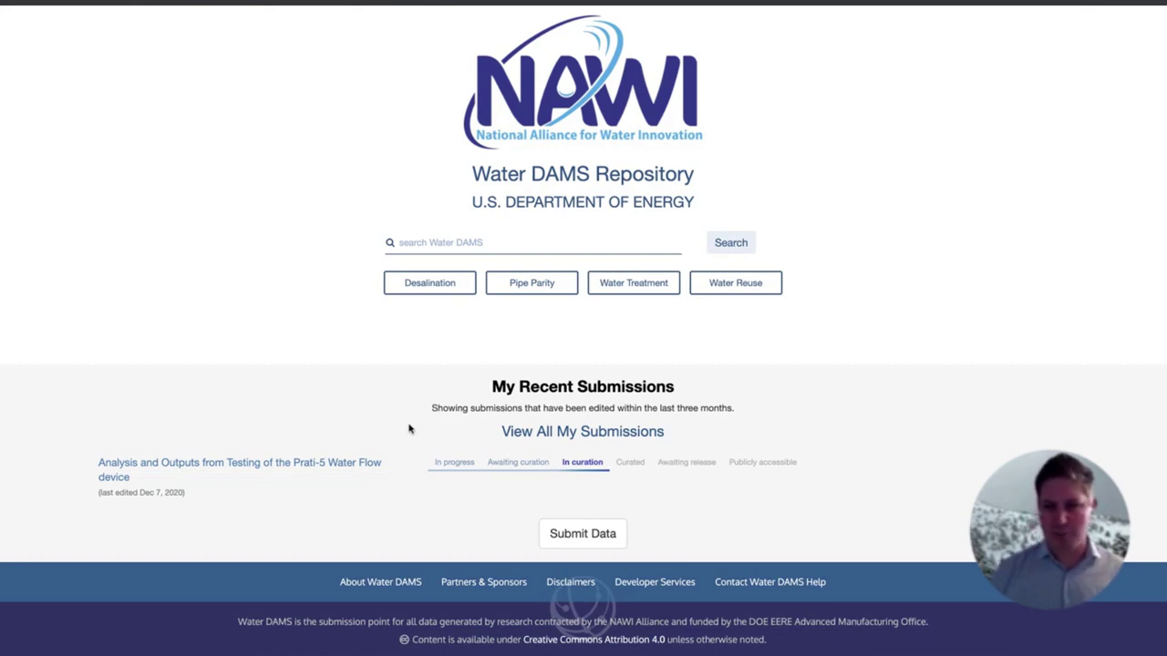
Open the Prati-5 Water Flow device submission from My Recent Submissions
scroll(409, 430, "up", 3)
scroll(341, 191, "down", 3)
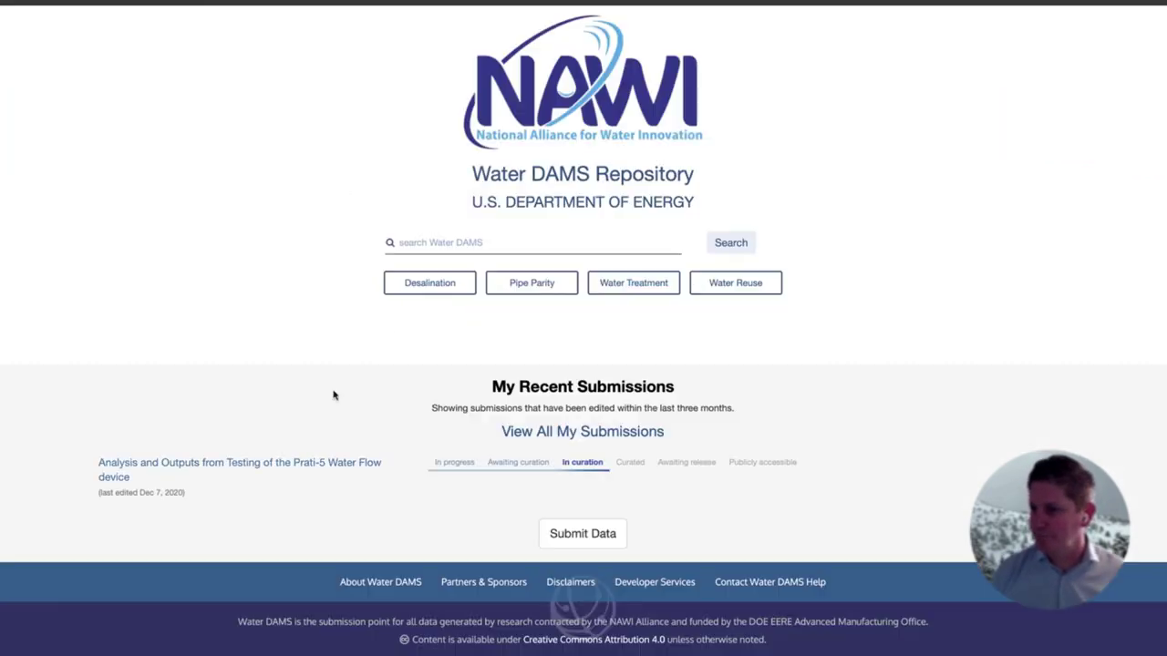
left_click(301, 466)
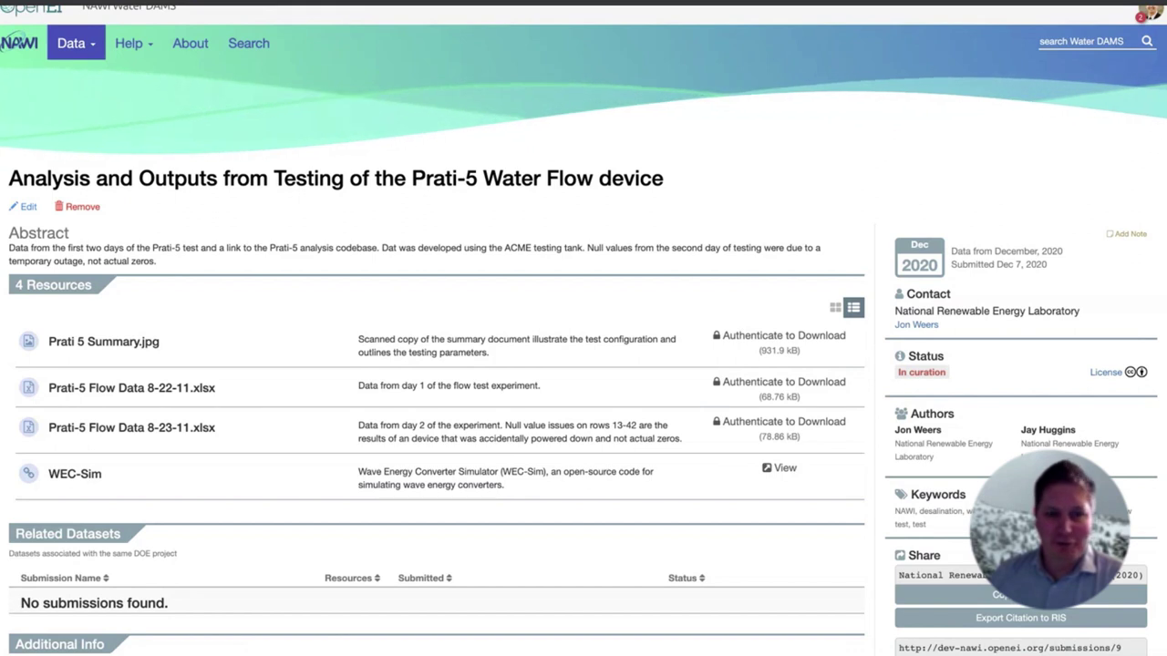
left_click(146, 45)
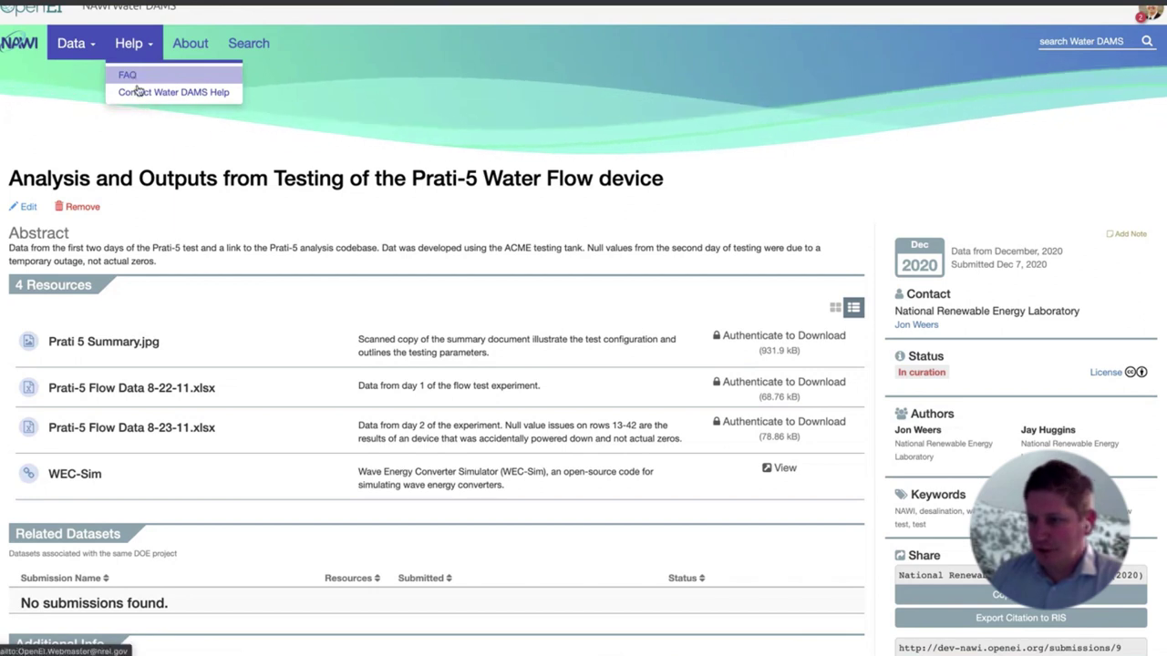
left_click(141, 94)
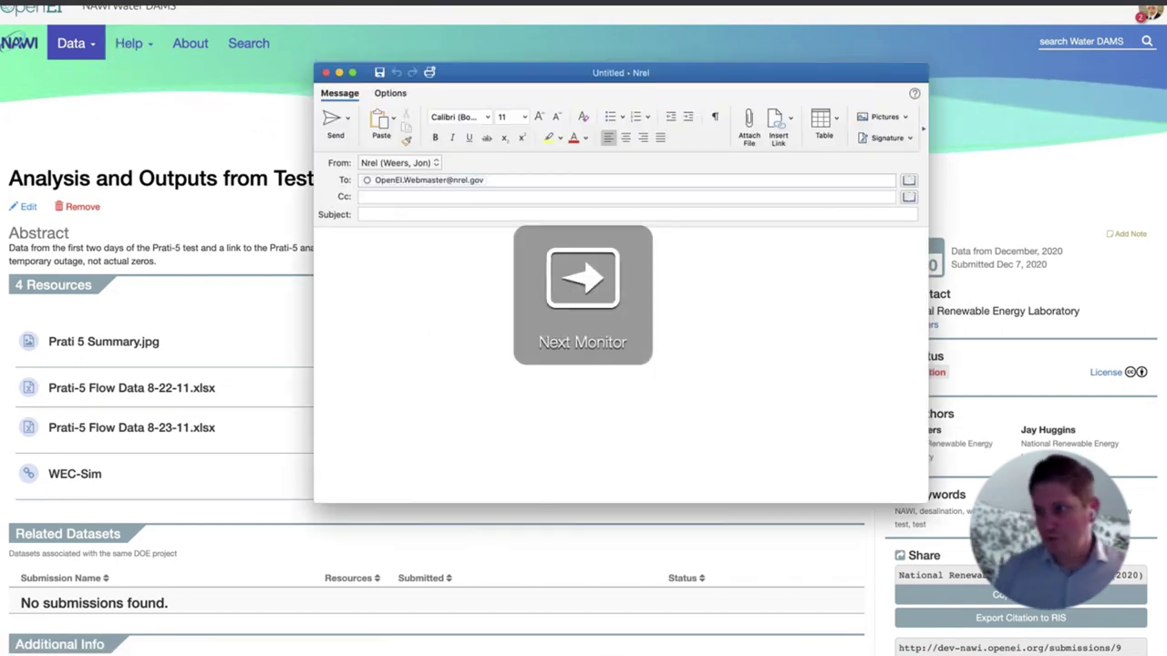
key("super+Tab")
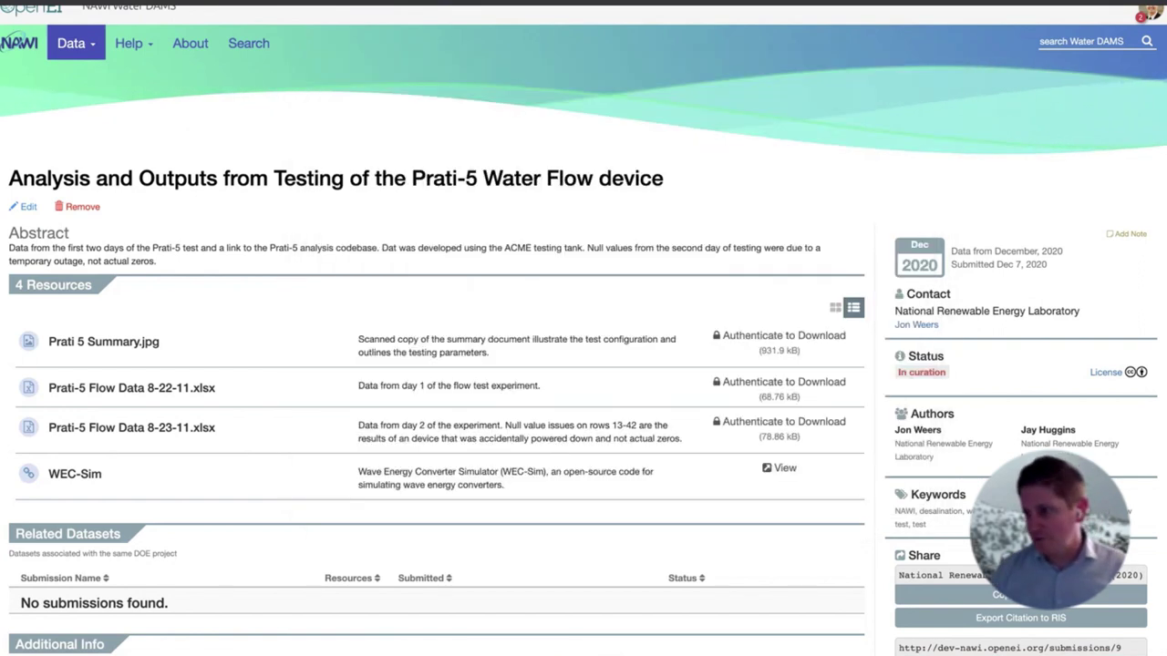
scroll(501, 194, "up", 1)
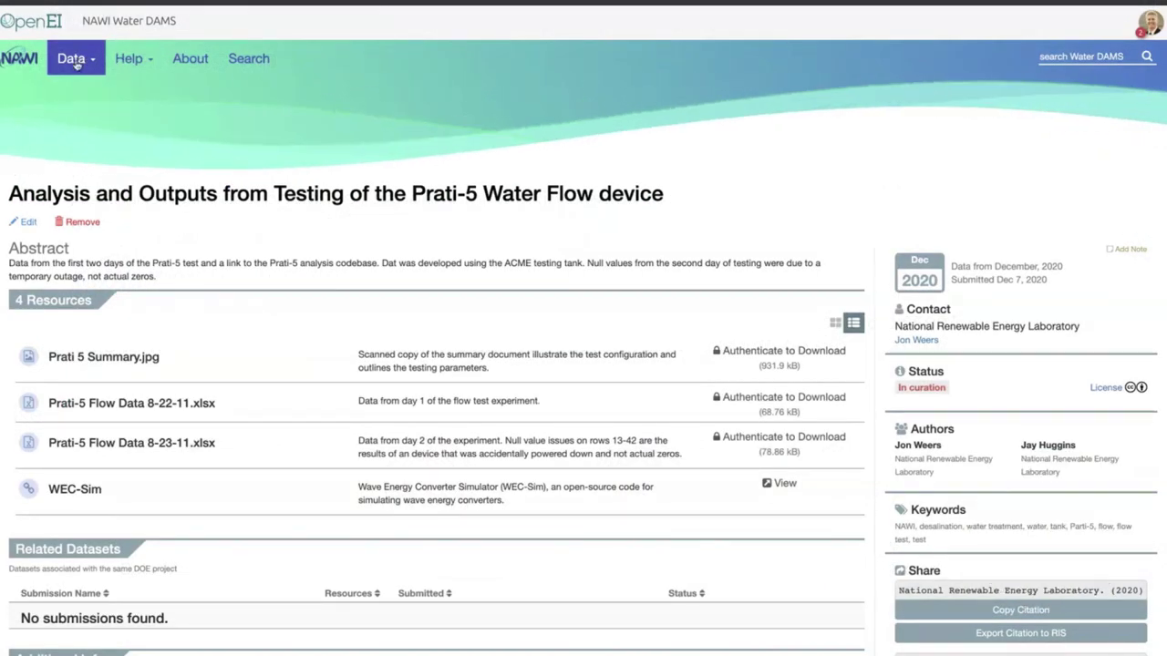
Open a new Submit Data form and start the Help > Tutorial tour
left_click(77, 65)
left_click(73, 172)
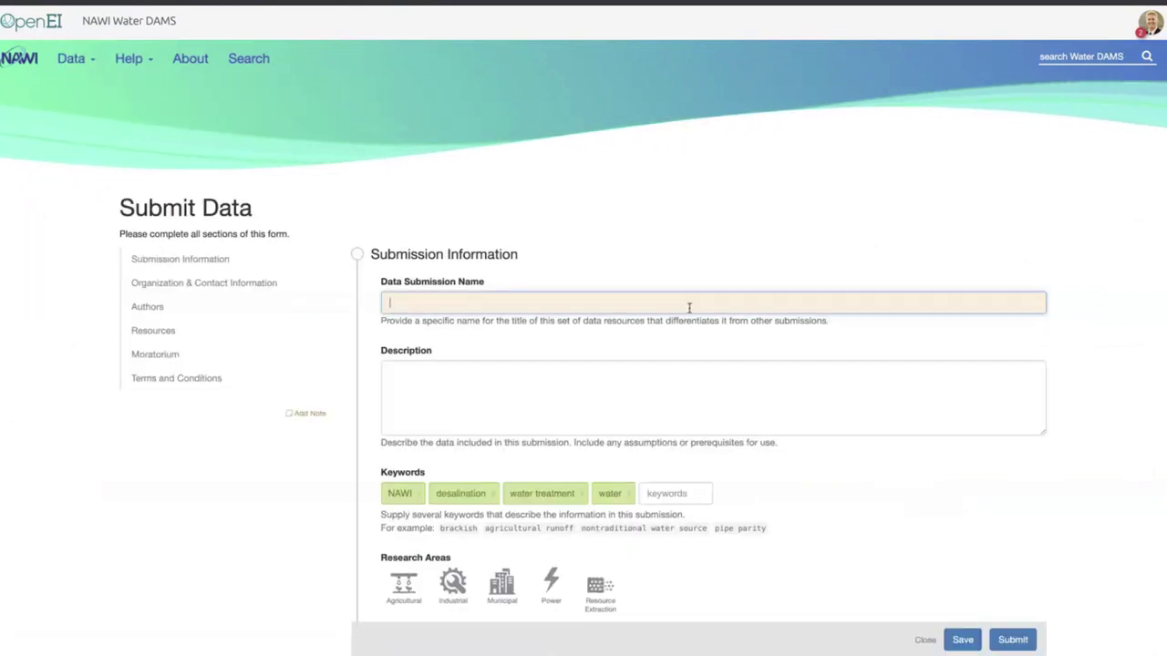
left_click(137, 60)
left_click(128, 106)
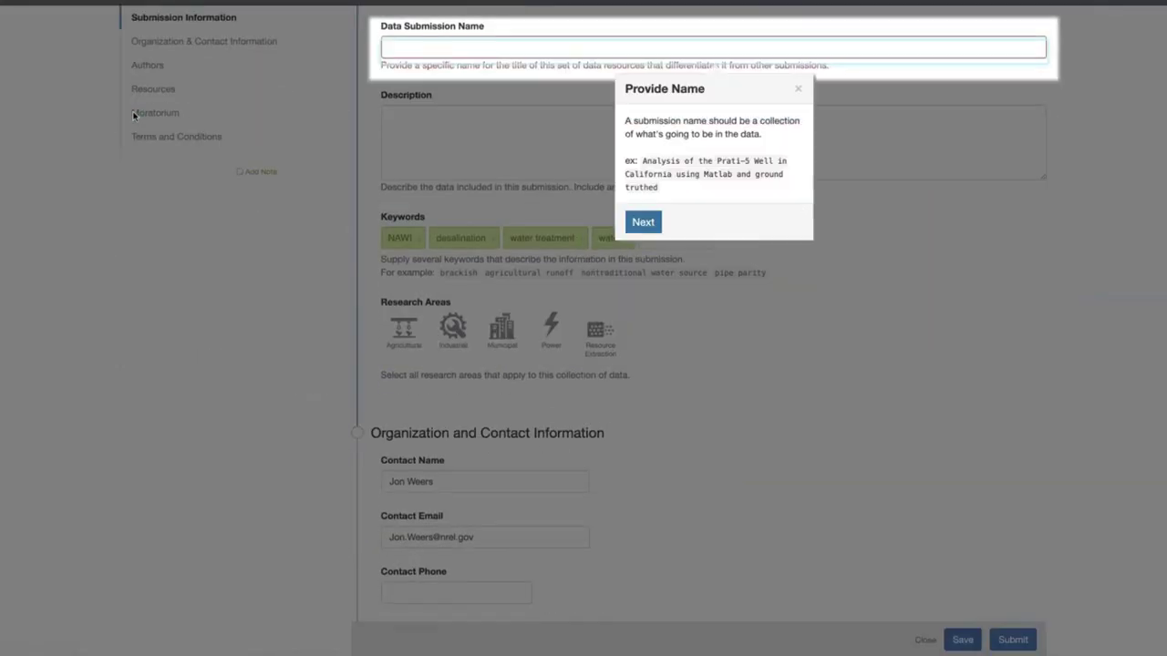
Step through the tour's name, keywords, saving and submitting tips to the end
left_click(642, 221)
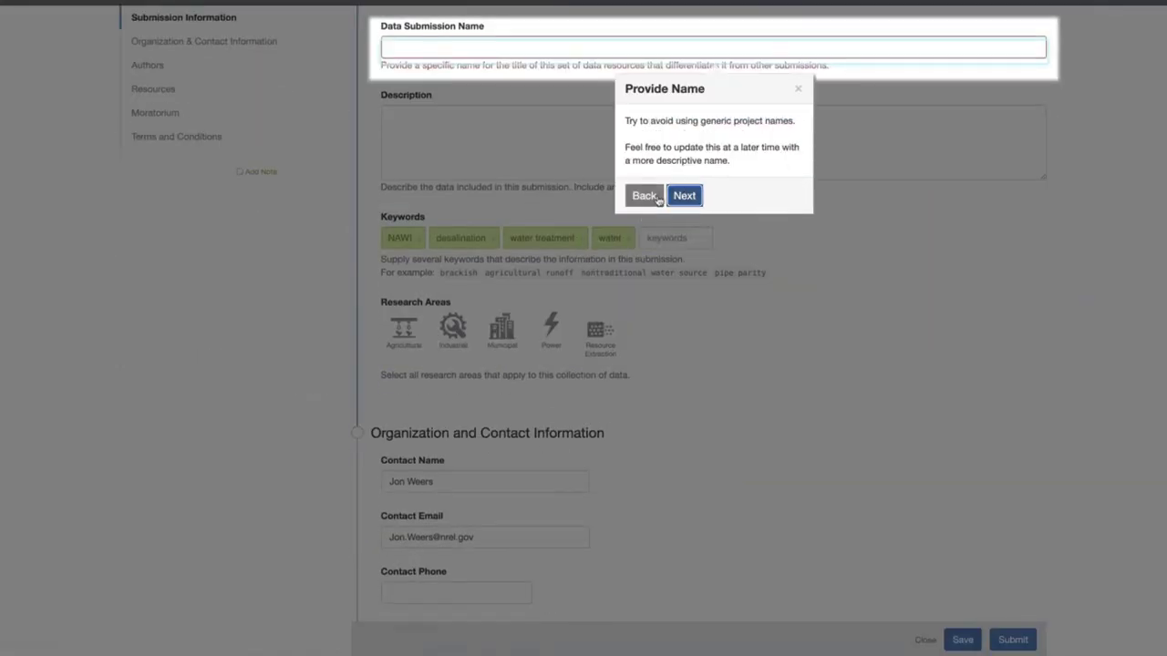
left_click(685, 196)
left_click(684, 248)
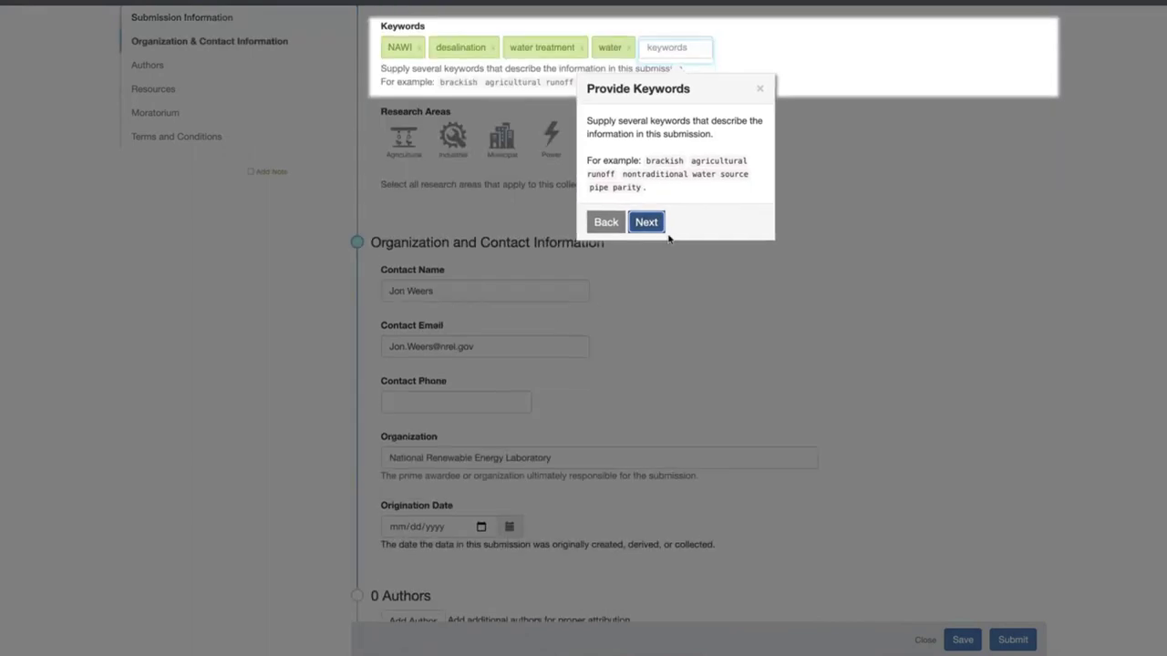
left_click(644, 224)
left_click(646, 191)
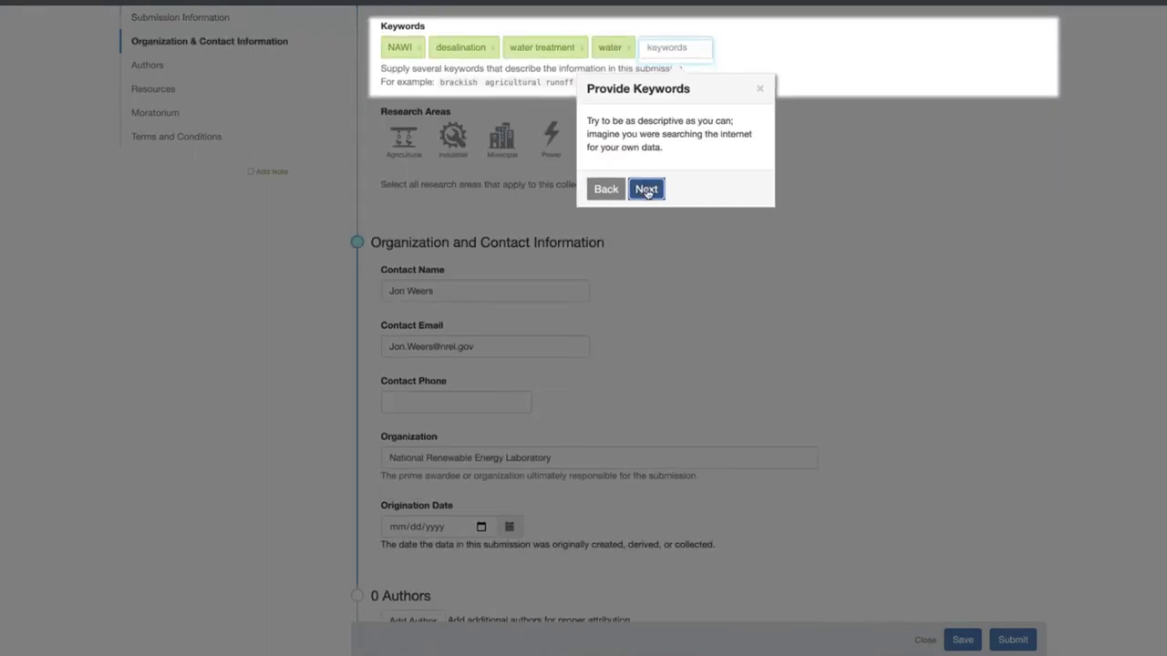
left_click(934, 606)
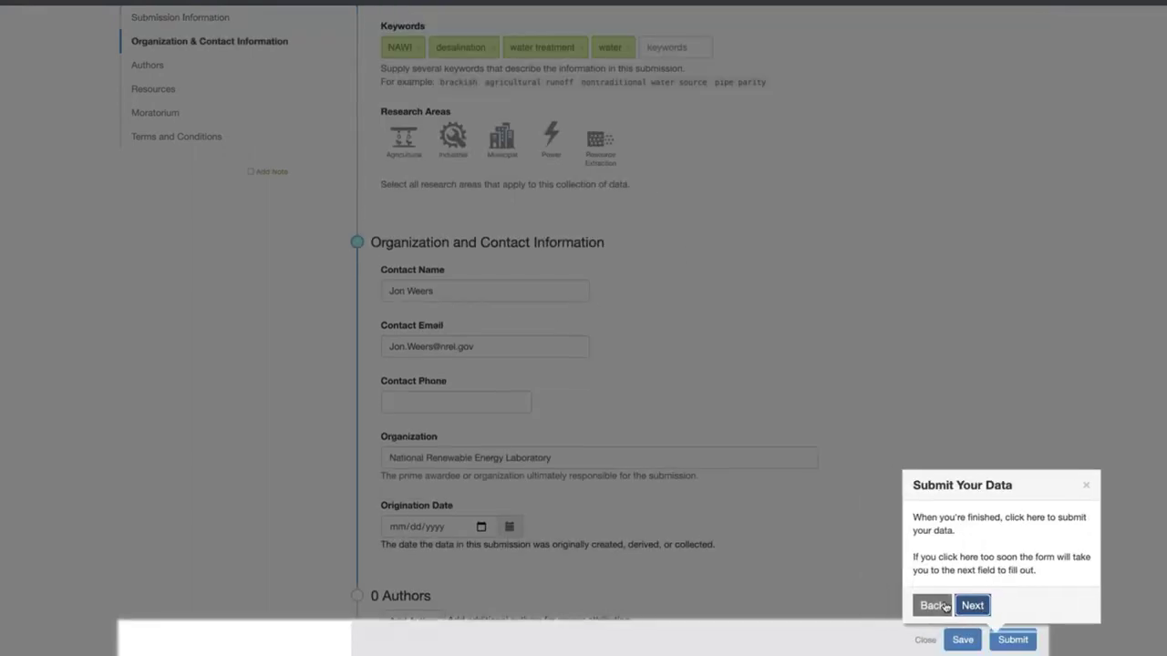
left_click(985, 606)
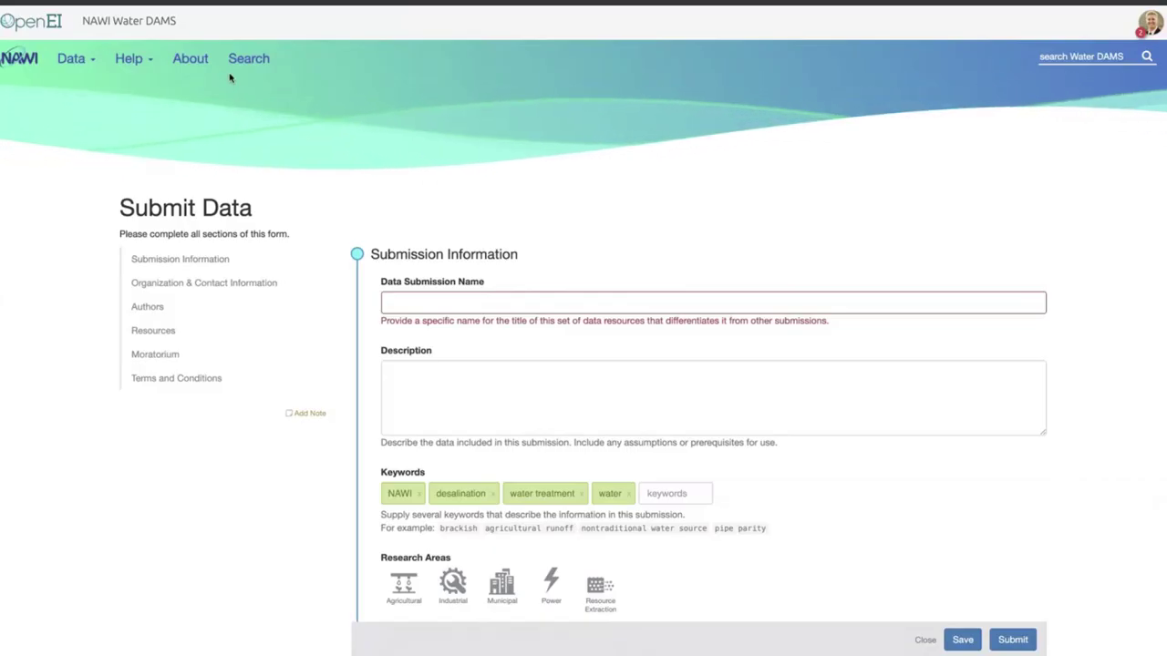
Open the Help > FAQ page and scroll through the answers
left_click(132, 60)
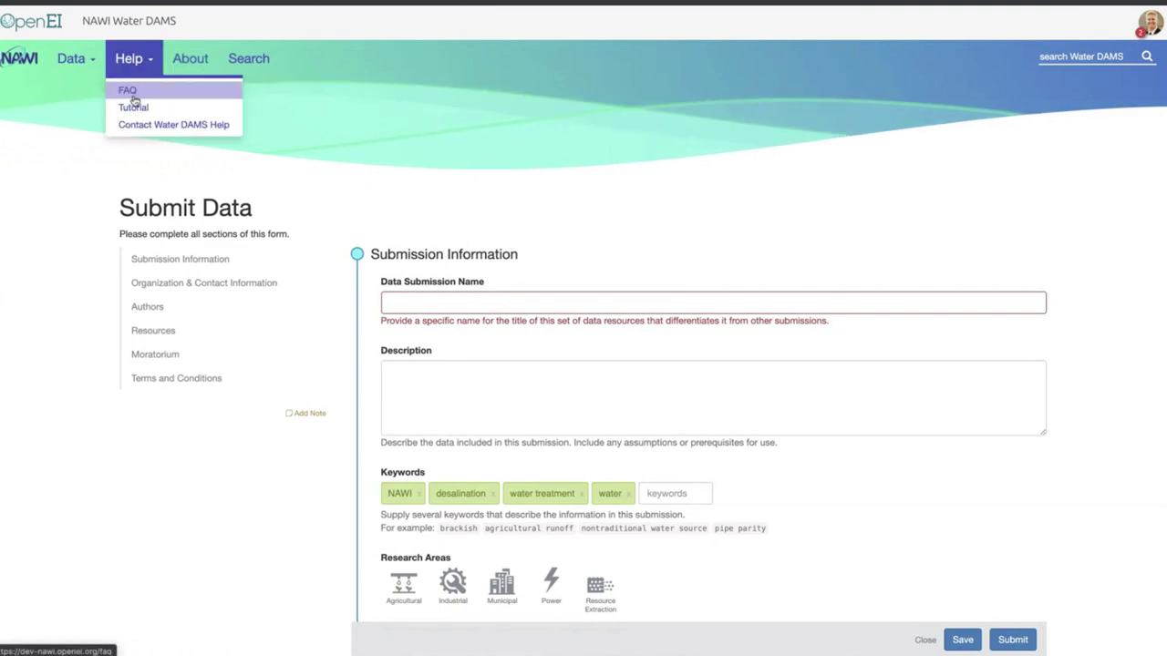
left_click(125, 87)
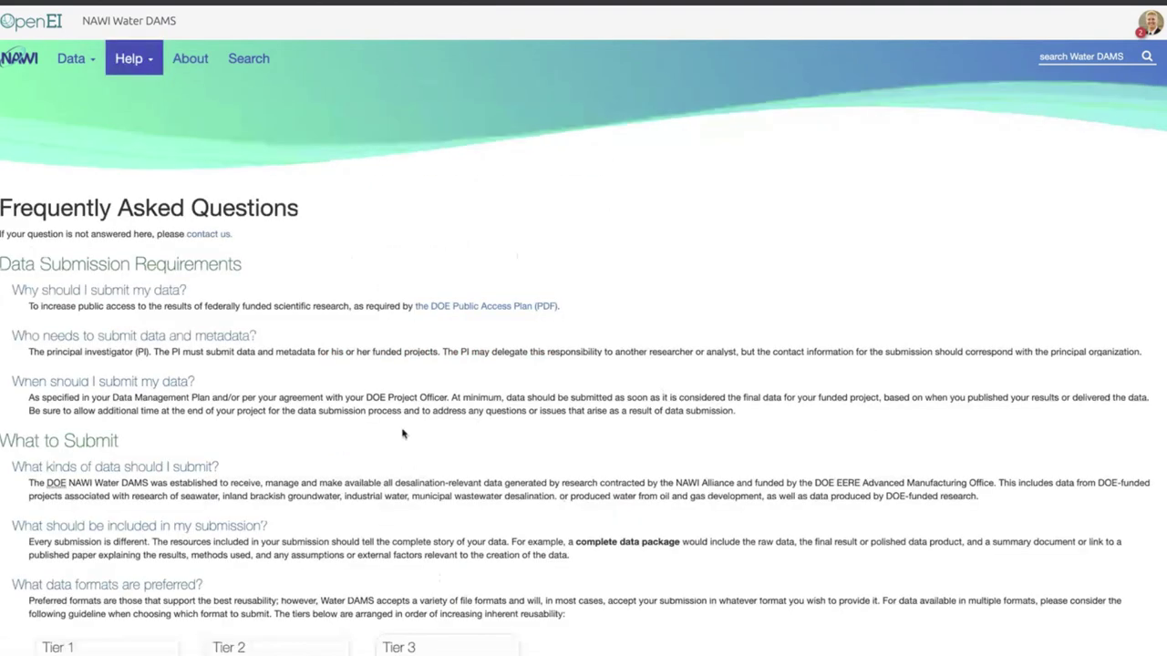
scroll(334, 461, "down", 7)
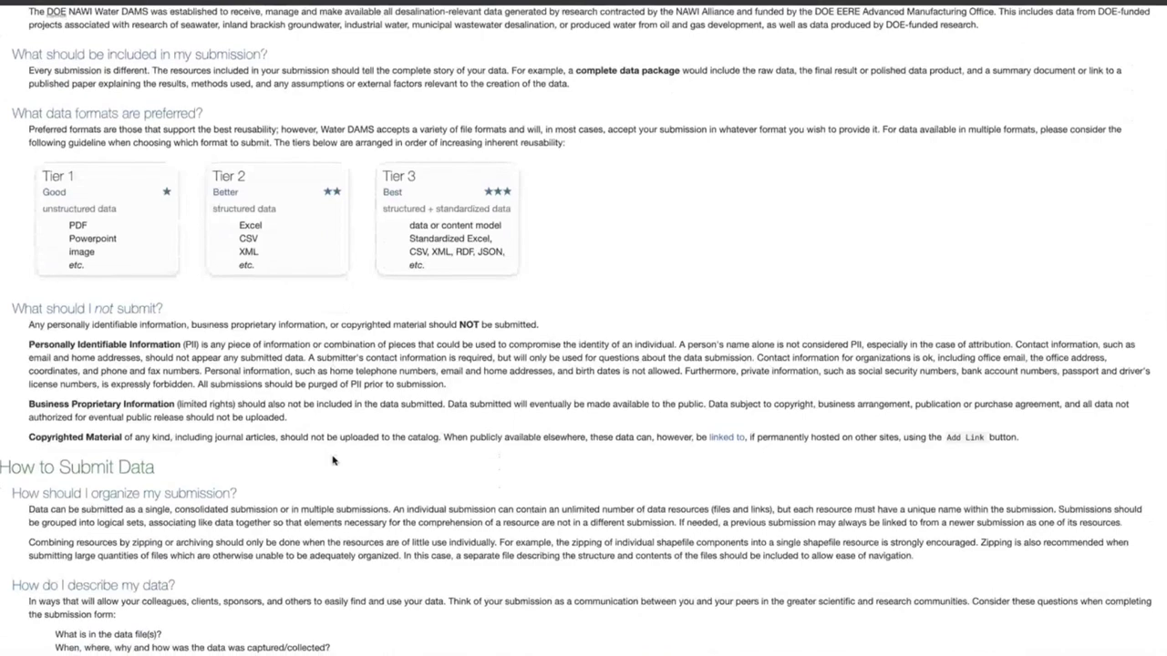
scroll(334, 460, "down", 5)
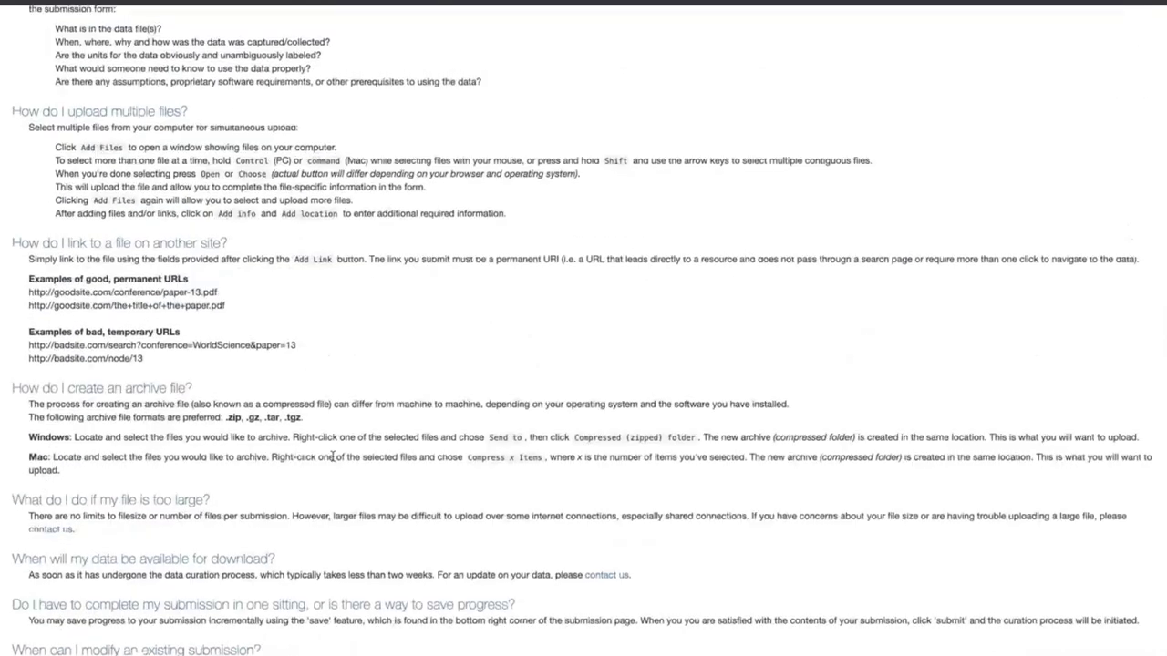
scroll(334, 461, "down", 1)
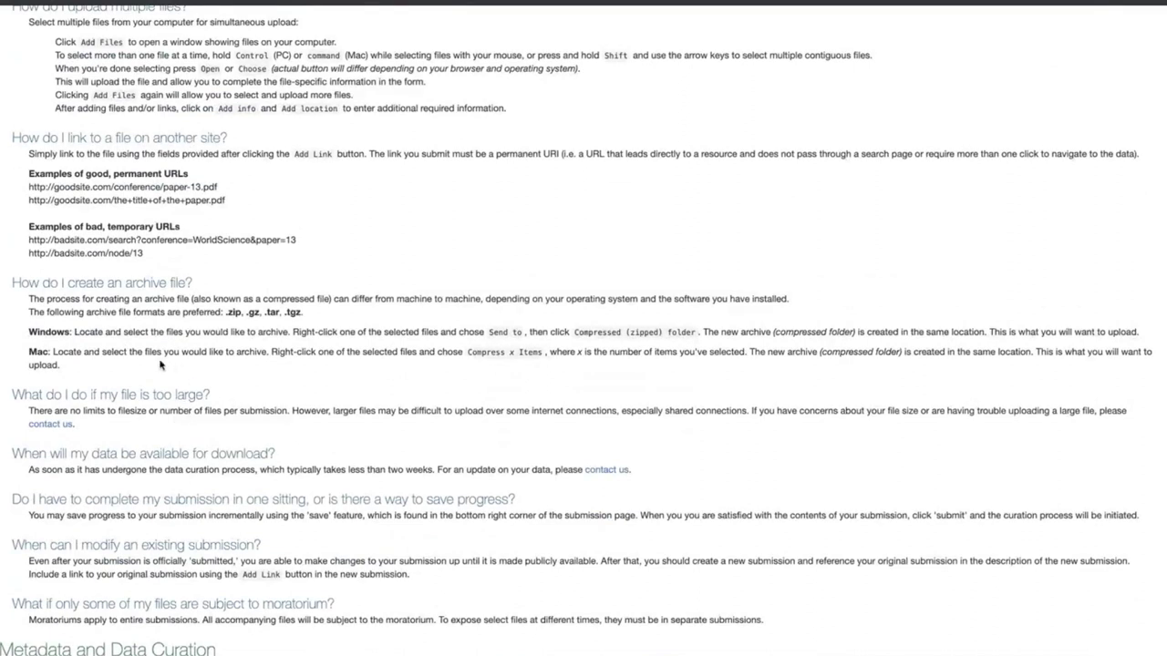
Highlight the good and bad URL examples, then return to the repository home page
left_click_drag(90, 153, 180, 242)
left_click_drag(250, 240, 67, 186)
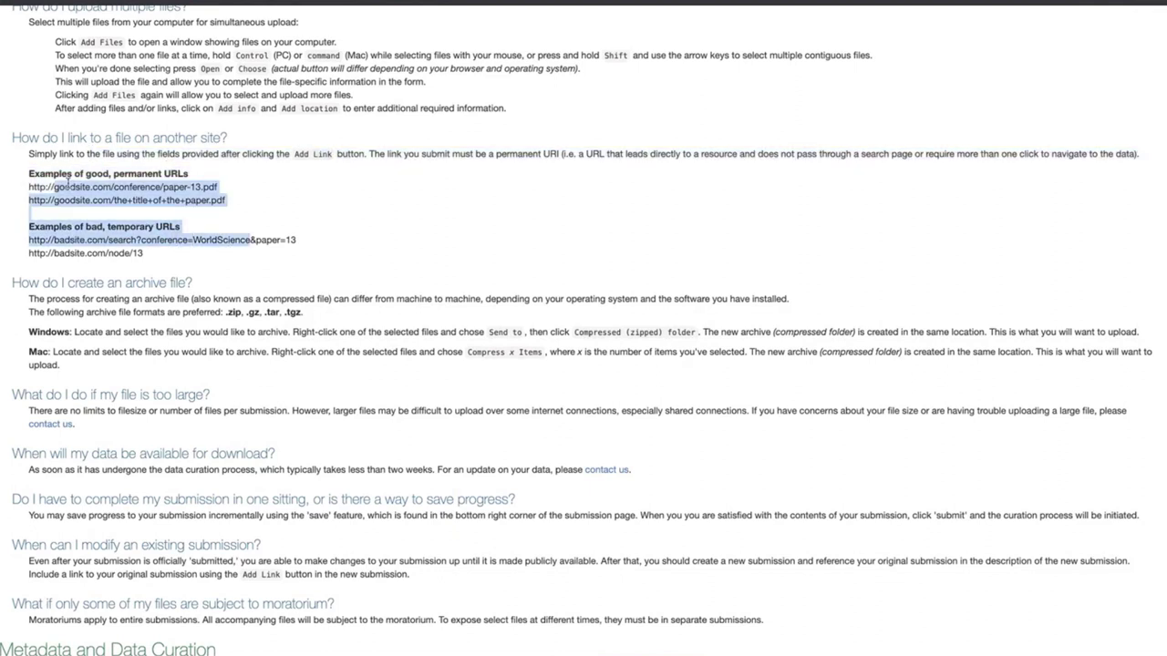
left_click(253, 279)
scroll(255, 281, "down", 5)
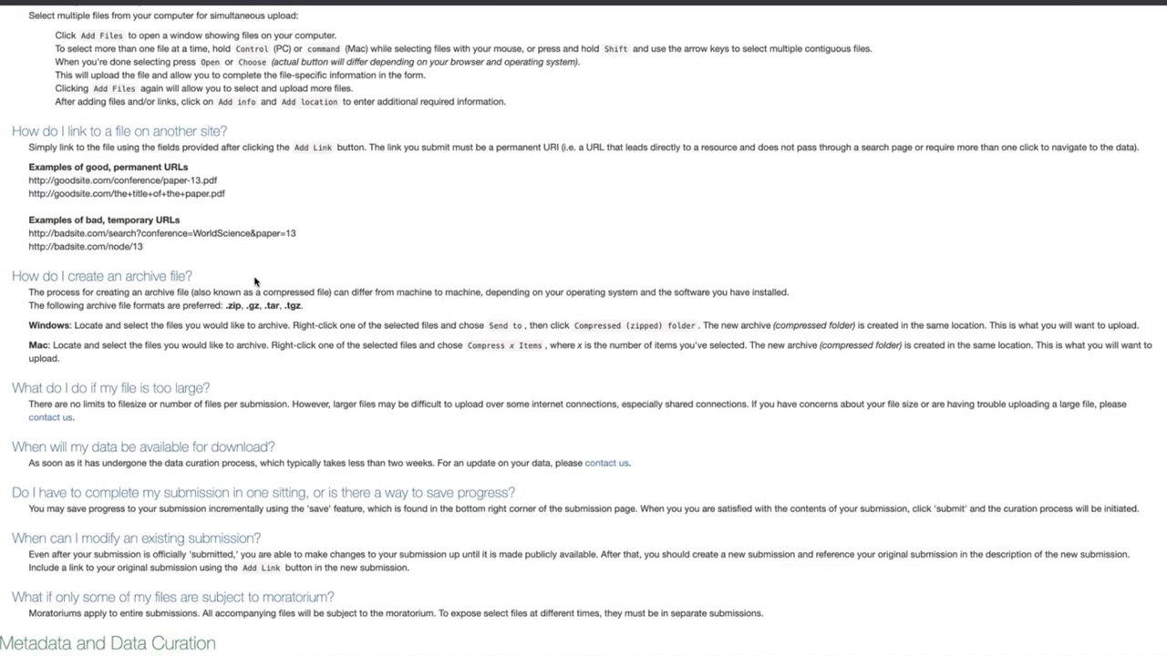
scroll(255, 281, "up", 10)
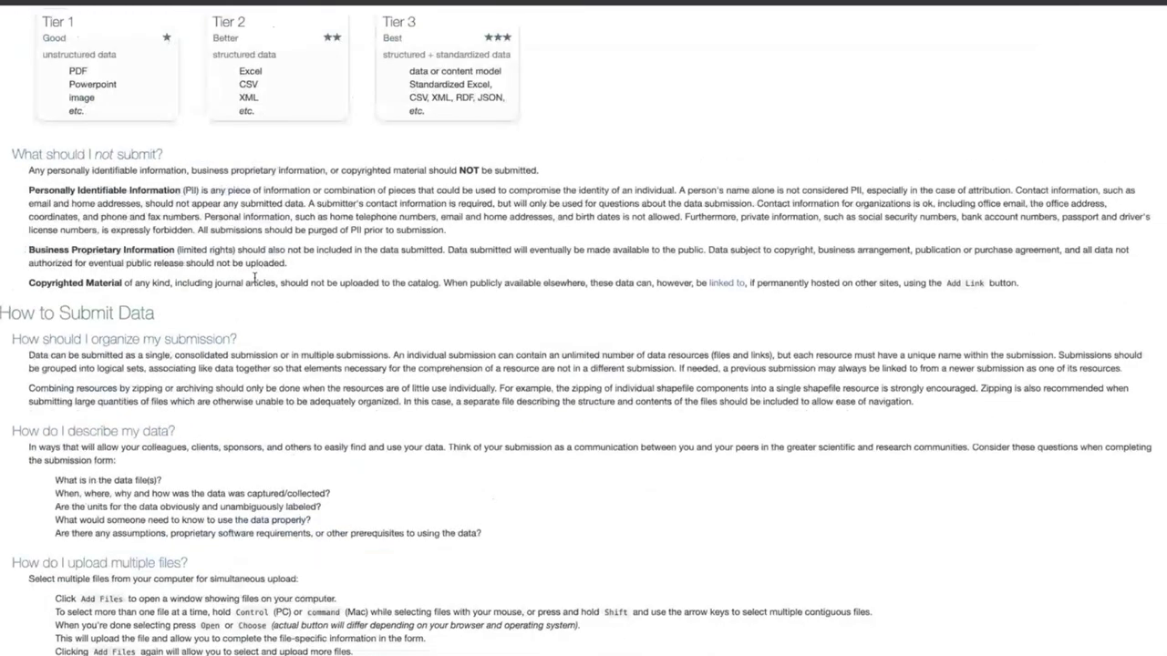
scroll(253, 279, "up", 5)
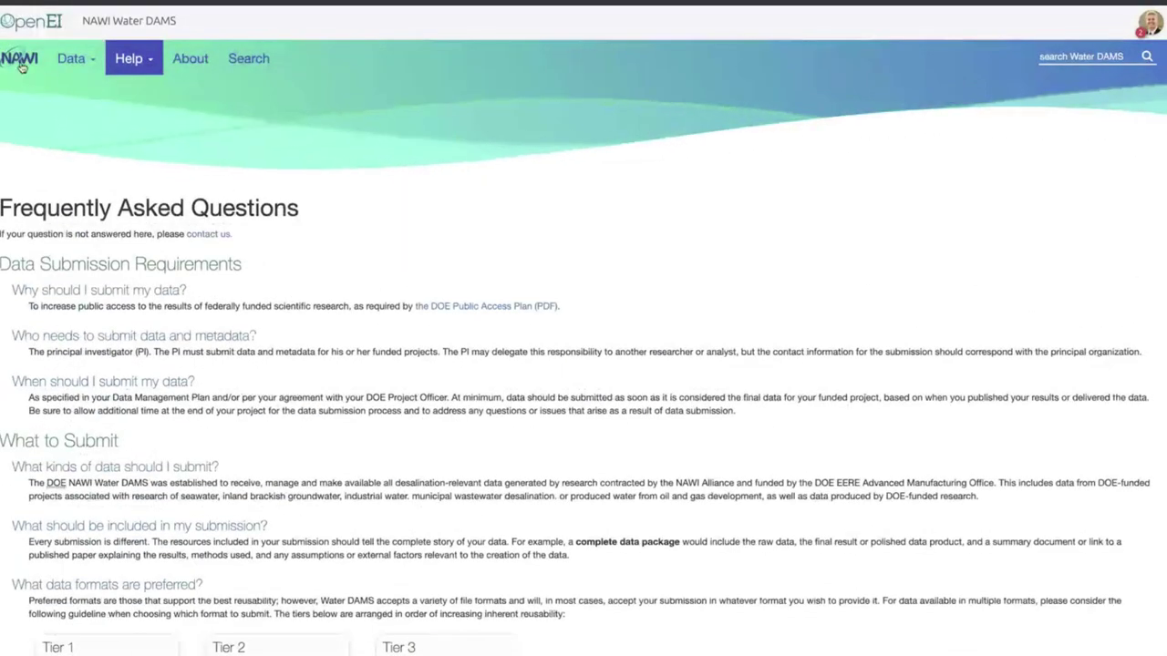
left_click(19, 64)
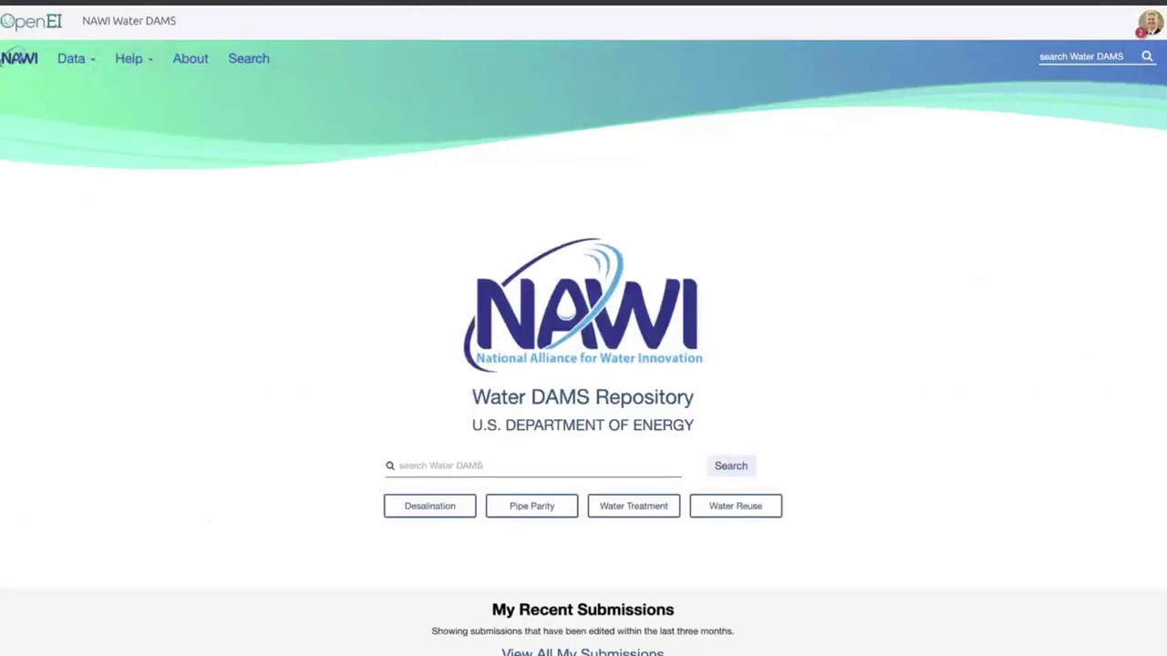